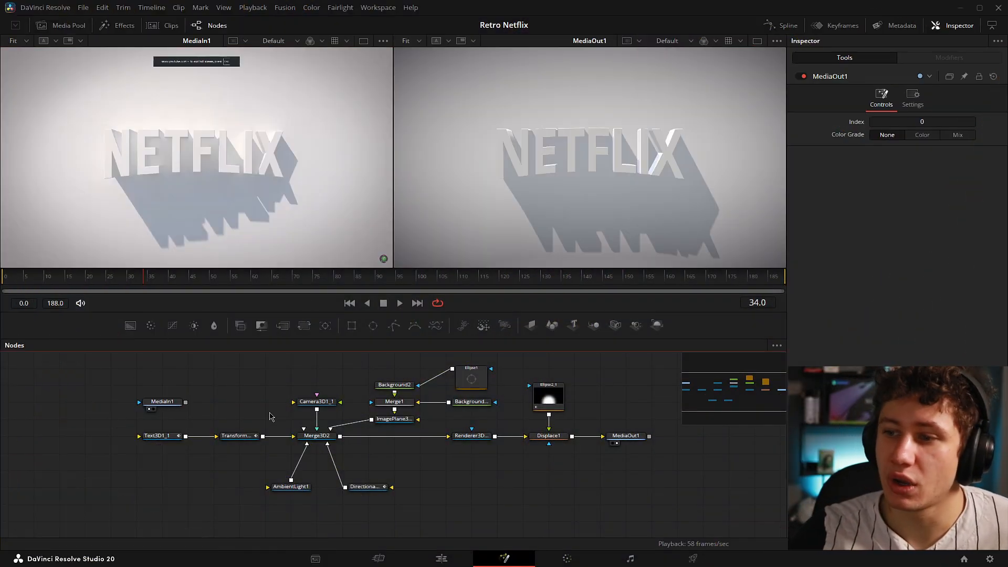
Step: Show the Text3D1_1 node in the MediaOut1 viewer and frame its 3D text up close
left_click_drag(161, 440, 639, 154)
left_click(164, 440)
left_click(616, 375)
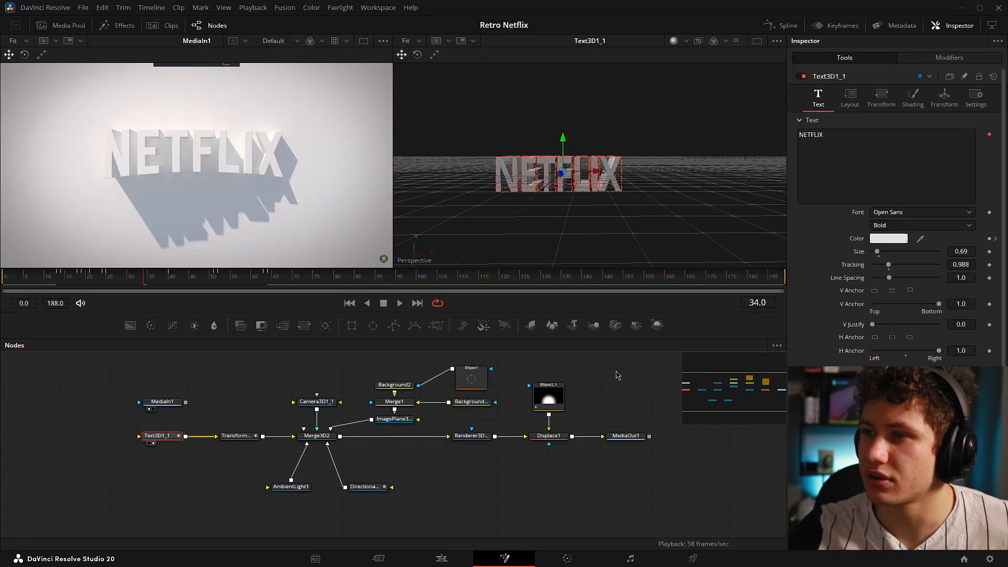
left_click_drag(651, 179, 733, 167)
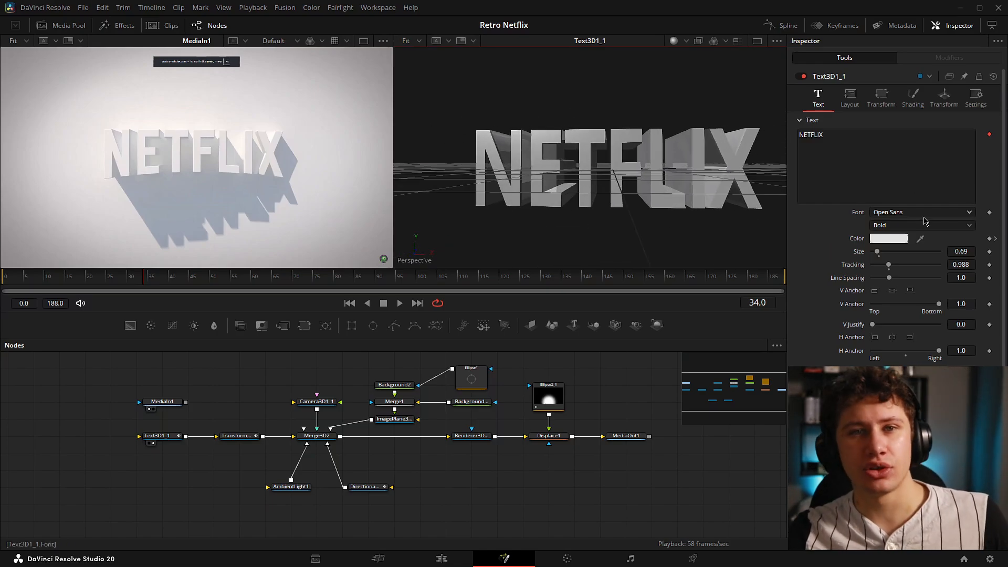
Step: Try the Regular style of Open Sans on the NETFLIX text and set it back to Bold
left_click(899, 225)
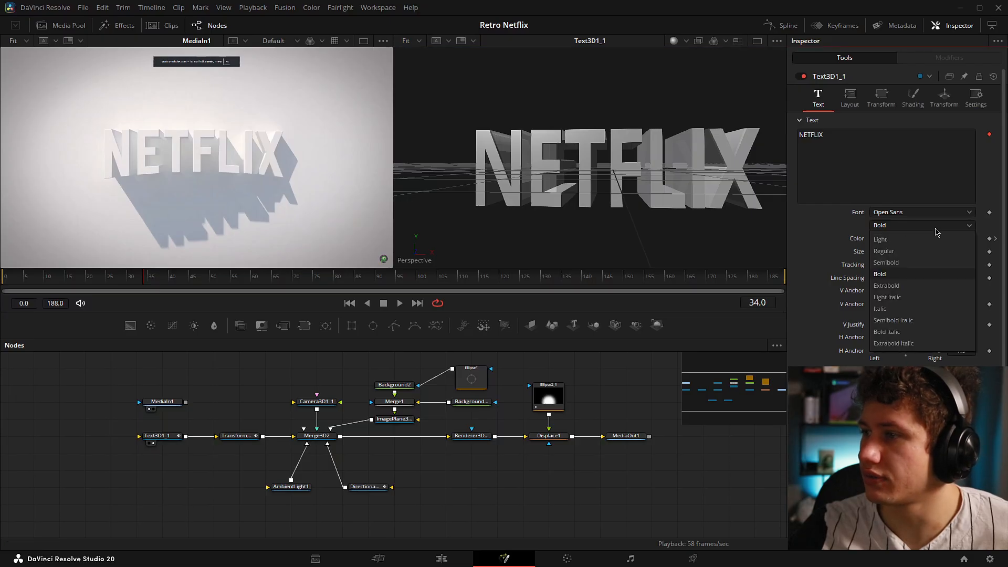
left_click(884, 251)
left_click(900, 225)
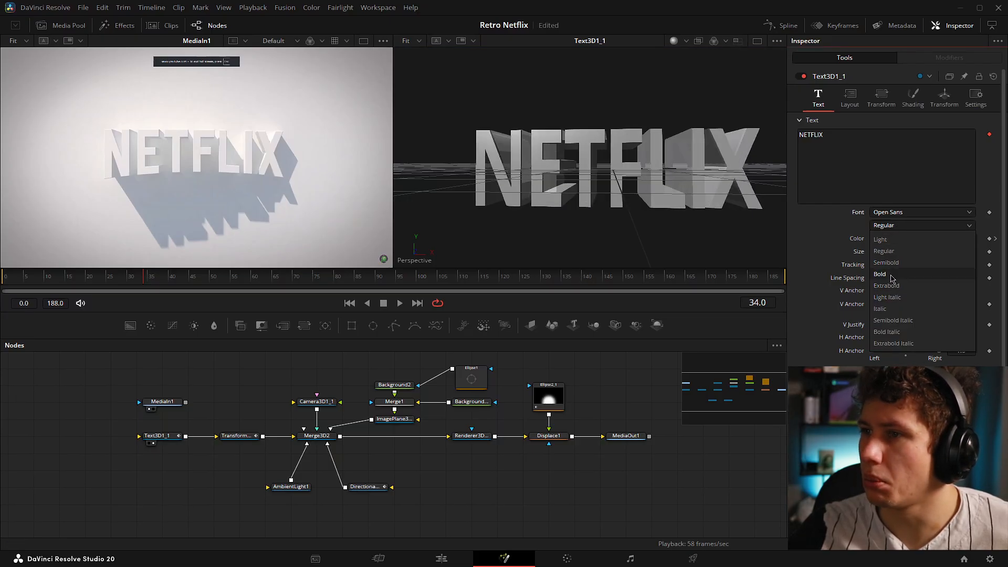
left_click(891, 274)
Step: Examine the 3D text from an angle and scrub the reference animation from frame 0 to 28
left_click_drag(588, 199, 610, 187)
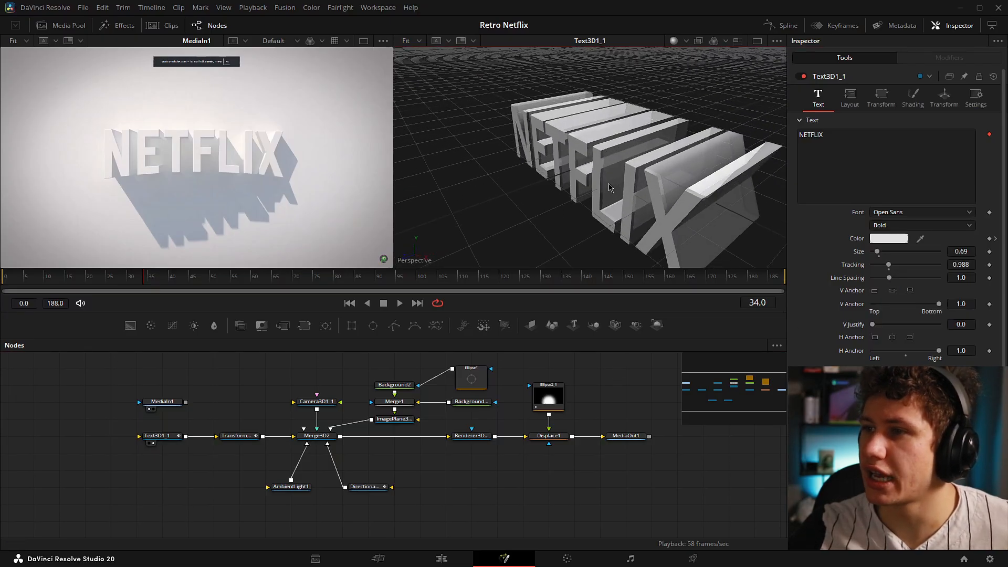
left_click(4, 280)
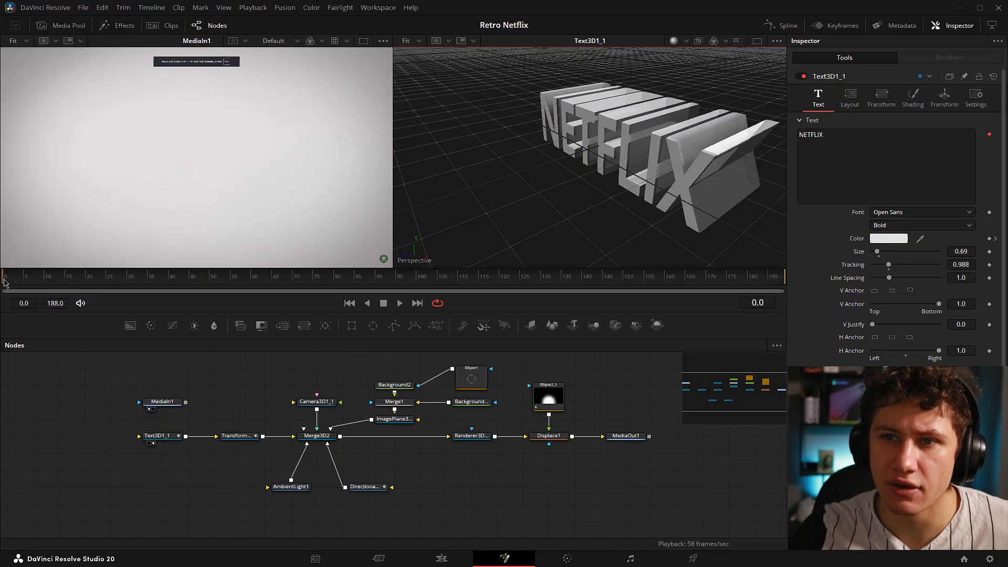
left_click_drag(4, 281, 118, 279)
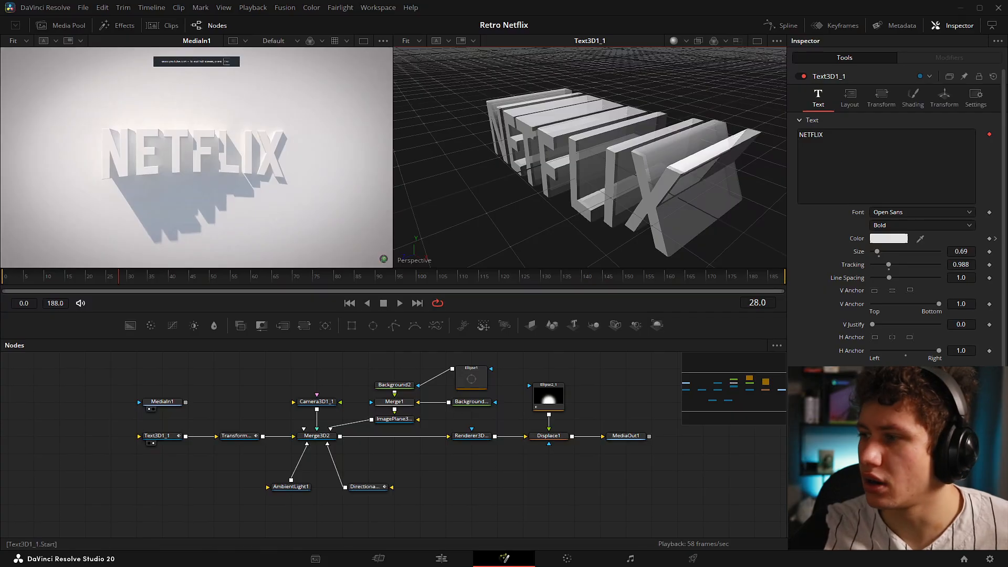
key("ctrl+z")
Step: Try extrusion depths up to 1.6 on the NETFLIX text and return the depth to 1.0
left_click_drag(673, 104, 754, 225)
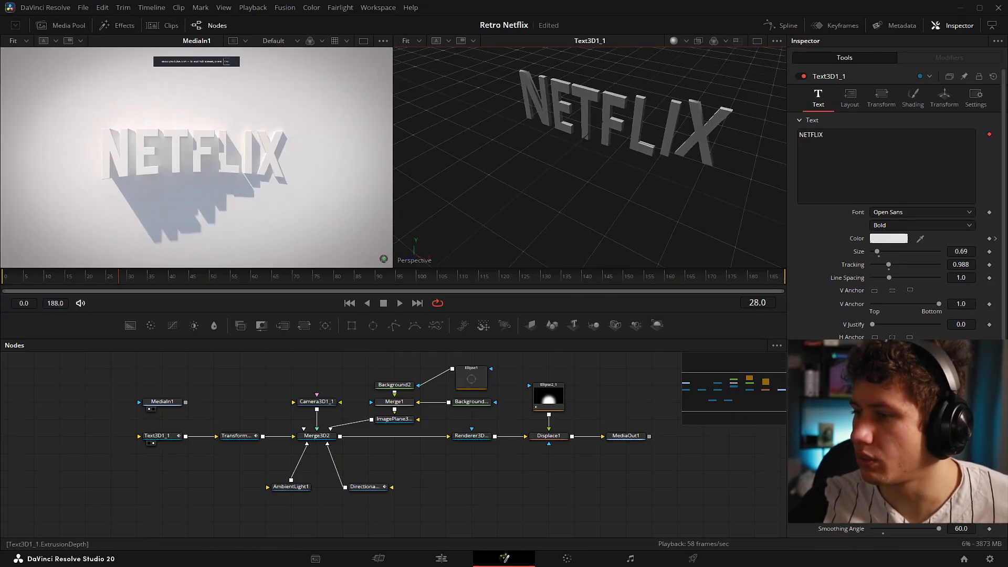
left_click_drag(873, 476, 961, 479)
double_click(961, 477)
type("1.6")
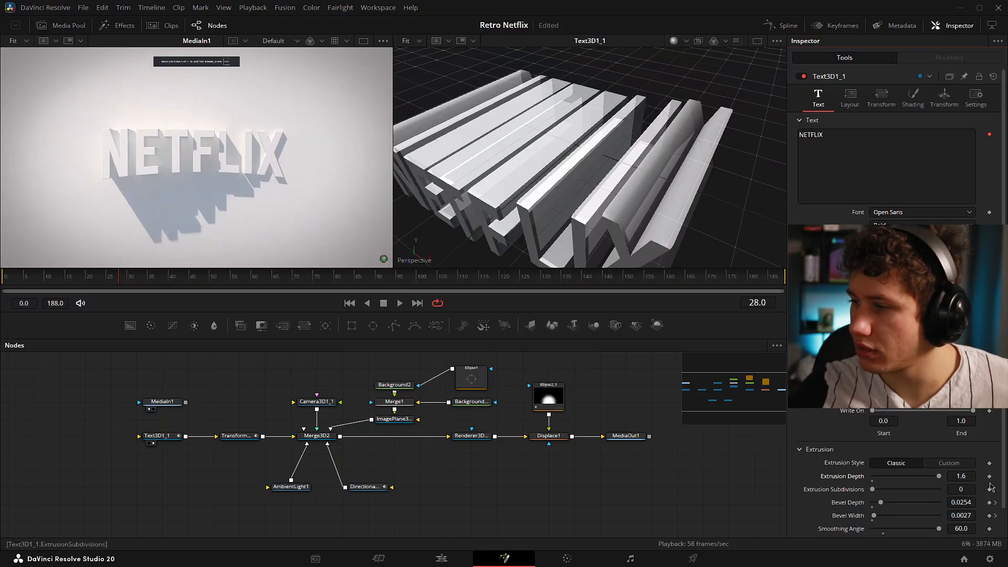
key("Return")
Step: Examine the letter edges of the reference logo up close and compare them with the bevels on the 3D text
scroll(875, 491, "down", 1)
scroll(295, 157, "up", 5)
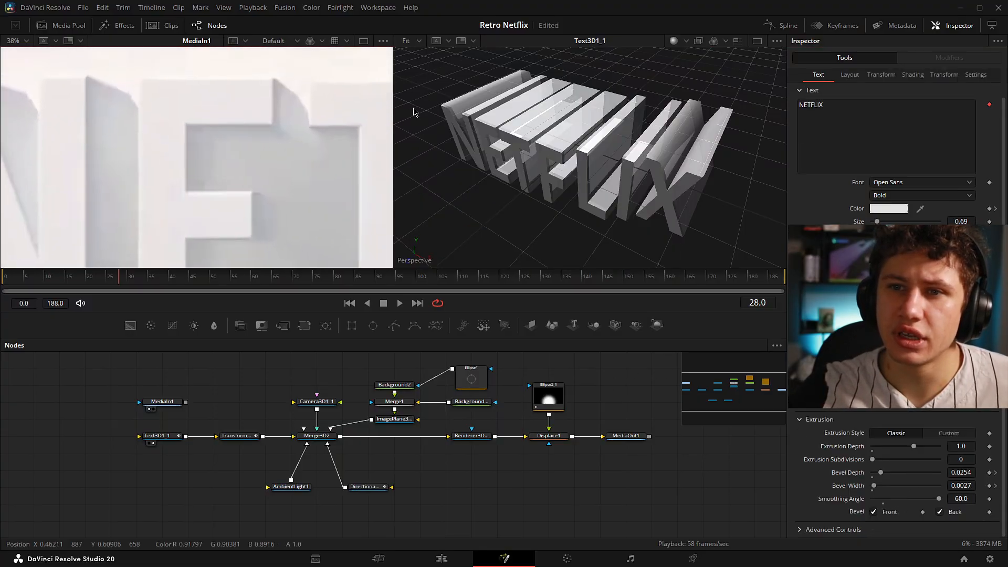
left_click_drag(101, 118, 255, 150)
scroll(168, 135, "up", 4)
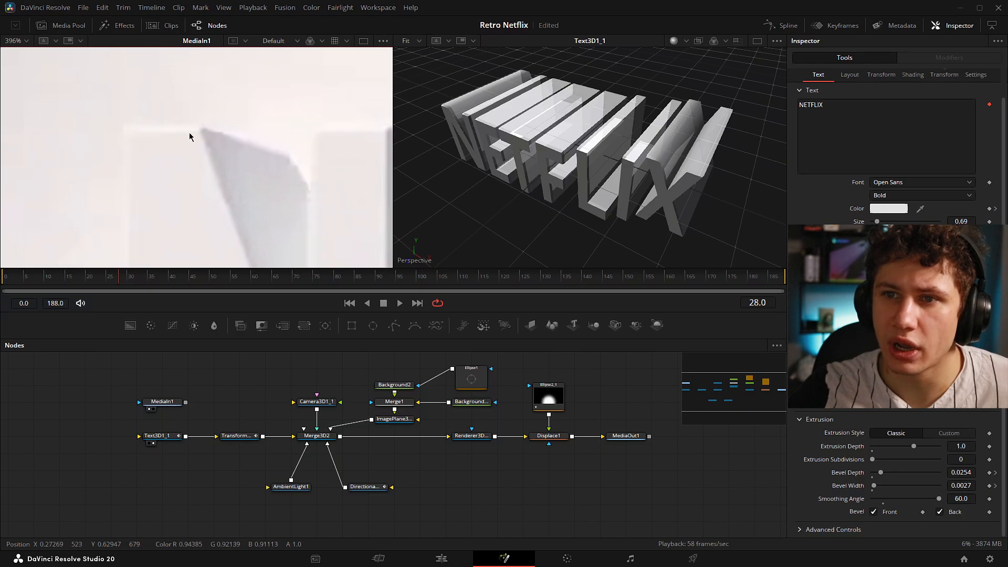
scroll(199, 137, "up", 4)
left_click_drag(199, 137, 328, 144)
left_click_drag(210, 156, 297, 184)
left_click_drag(472, 221, 509, 159)
scroll(510, 159, "up", 8)
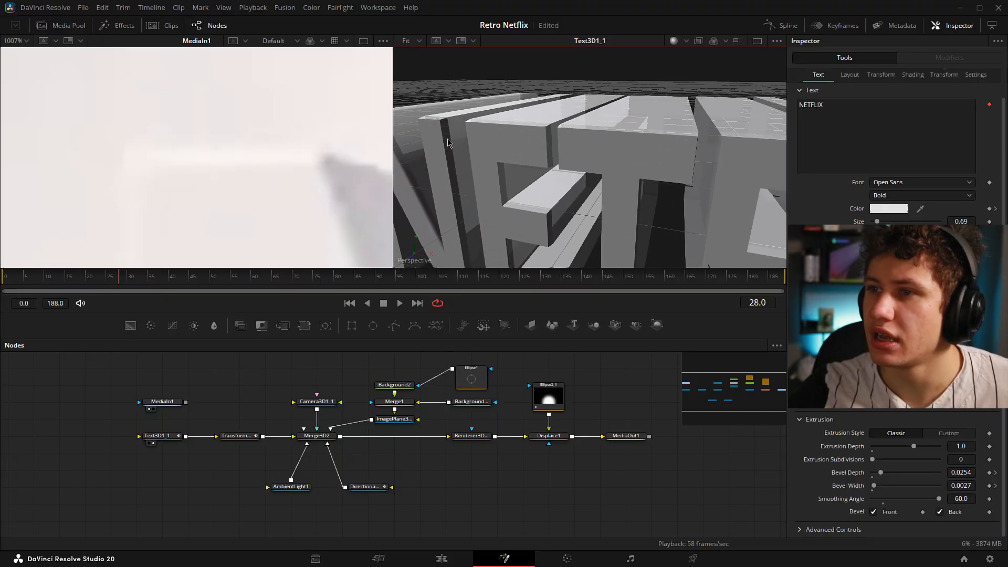
scroll(596, 153, "down", 4)
left_click_drag(597, 153, 641, 186)
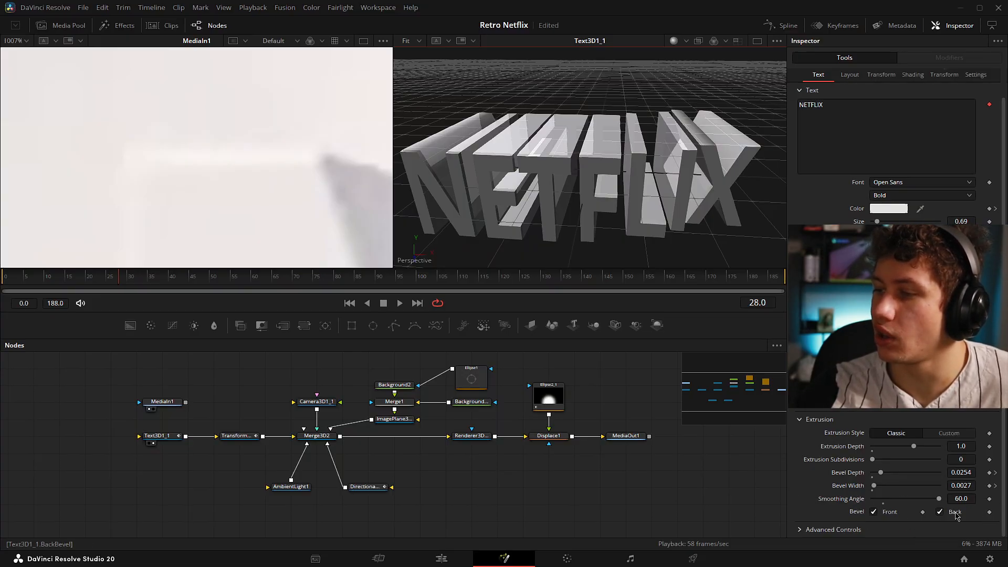
left_click_drag(651, 132, 453, 108)
right_click(491, 106)
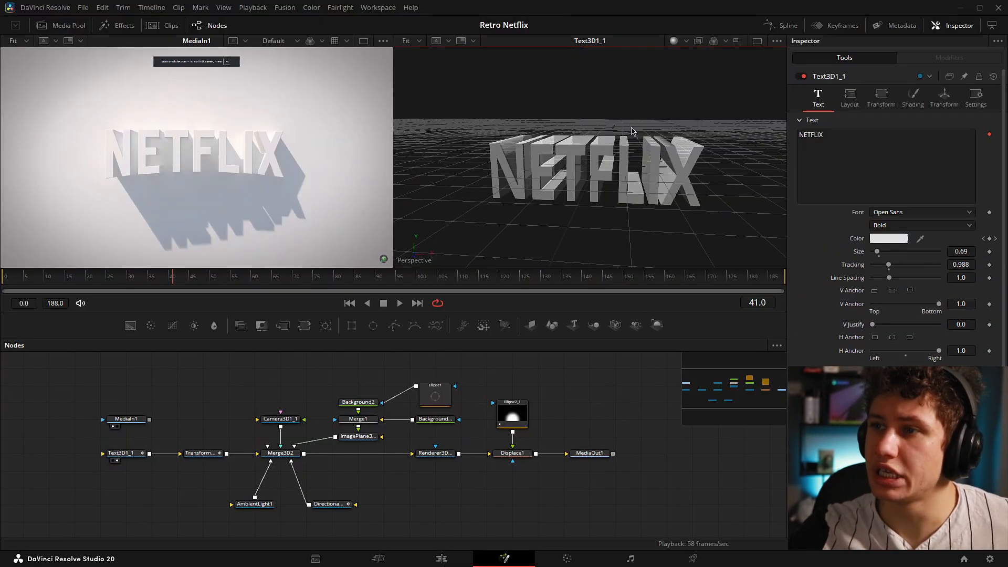
Step: Review the shading settings of the 3D text, including its material and bevel material colors
left_click_drag(632, 131, 582, 163)
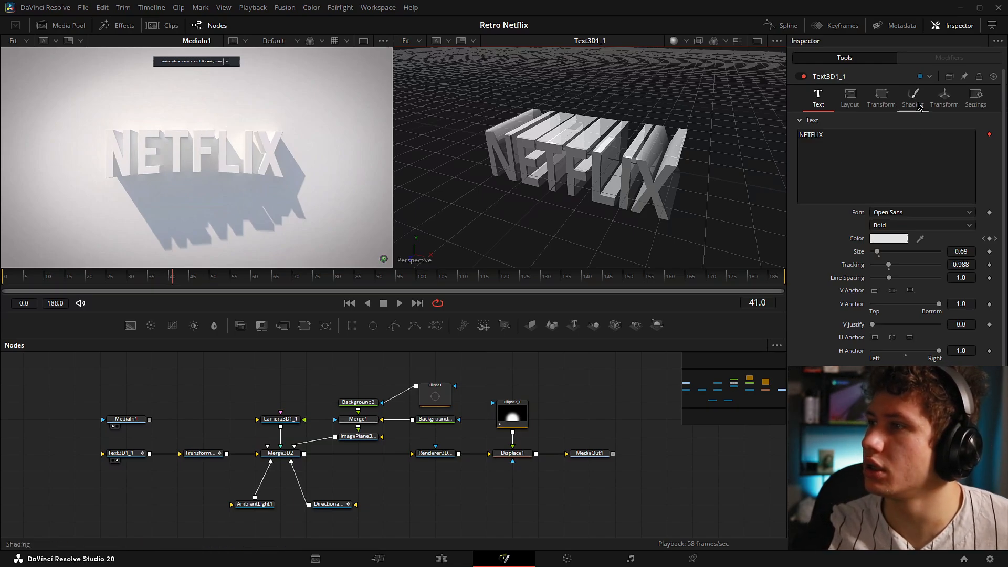
left_click(913, 100)
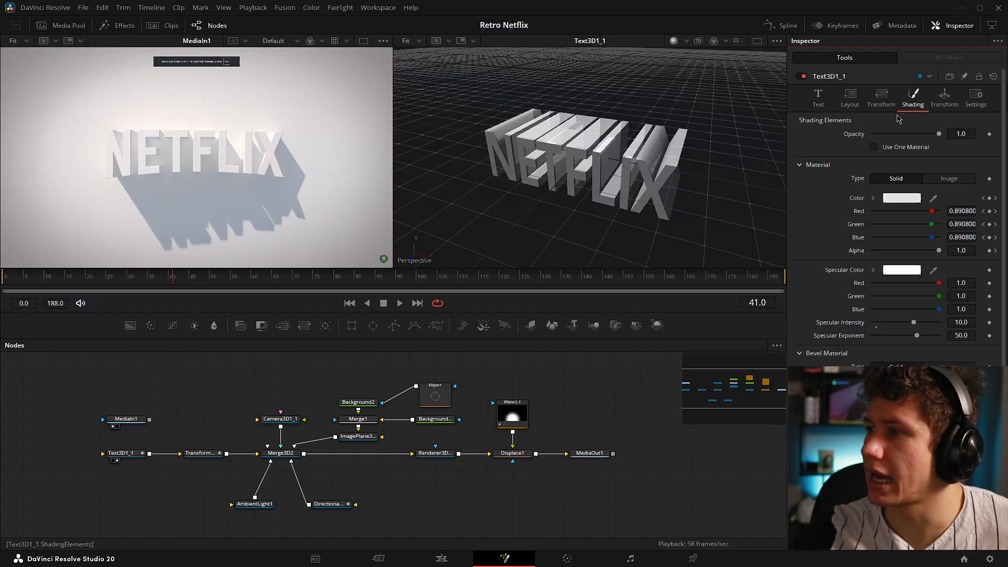
scroll(894, 358, "down", 4)
scroll(907, 363, "up", 4)
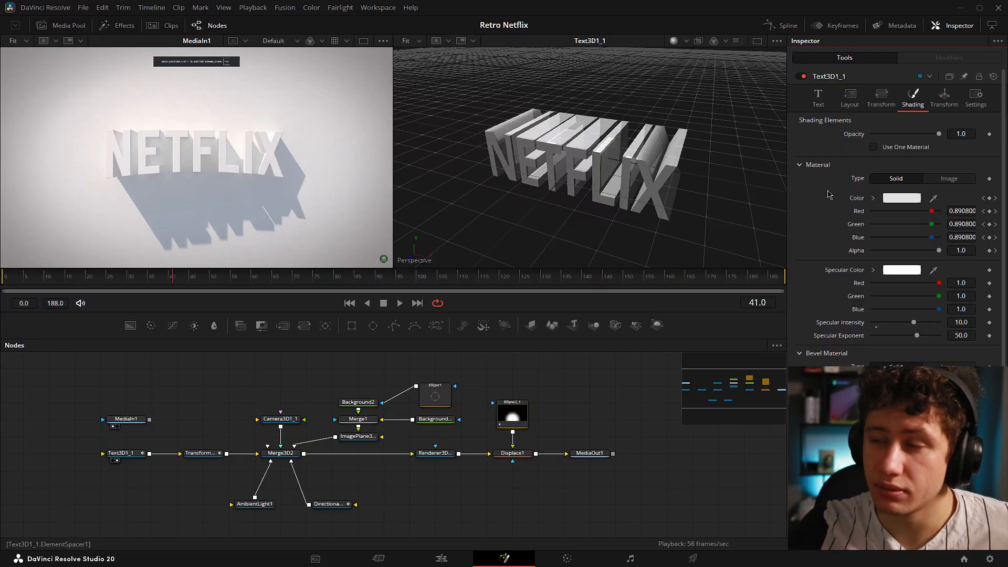
scroll(1004, 221, "down", 2)
left_click_drag(1003, 219, 1005, 220)
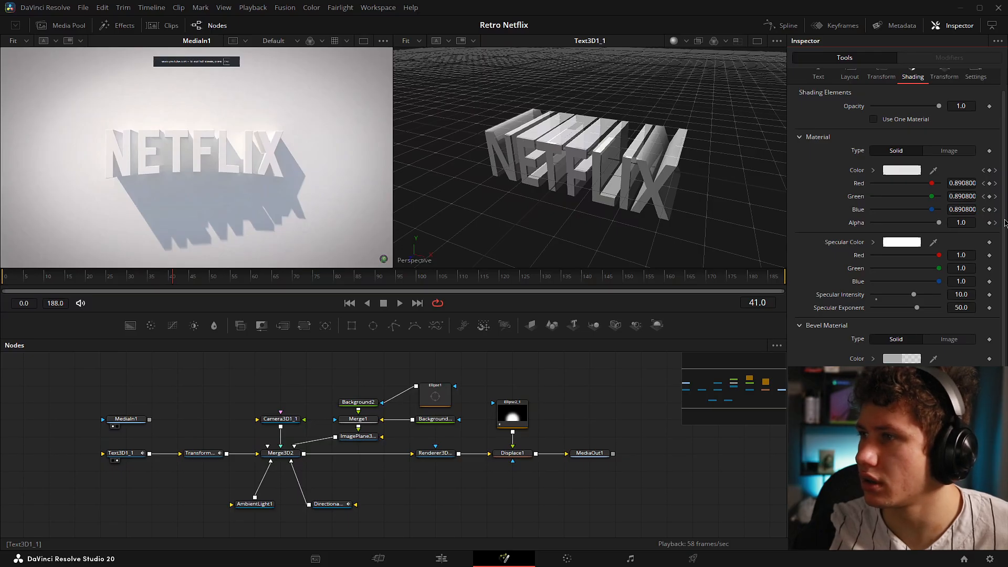
scroll(1005, 222, "up", 2)
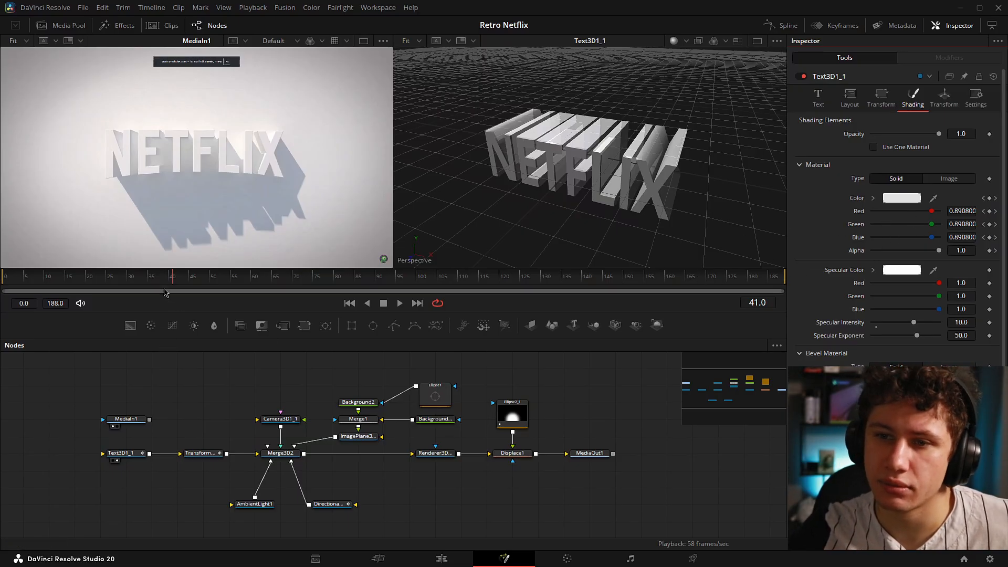
Step: Compare frames 63 and 64 to examine the keyframed material color change on the text and the reference logo
left_click_drag(166, 293, 264, 275)
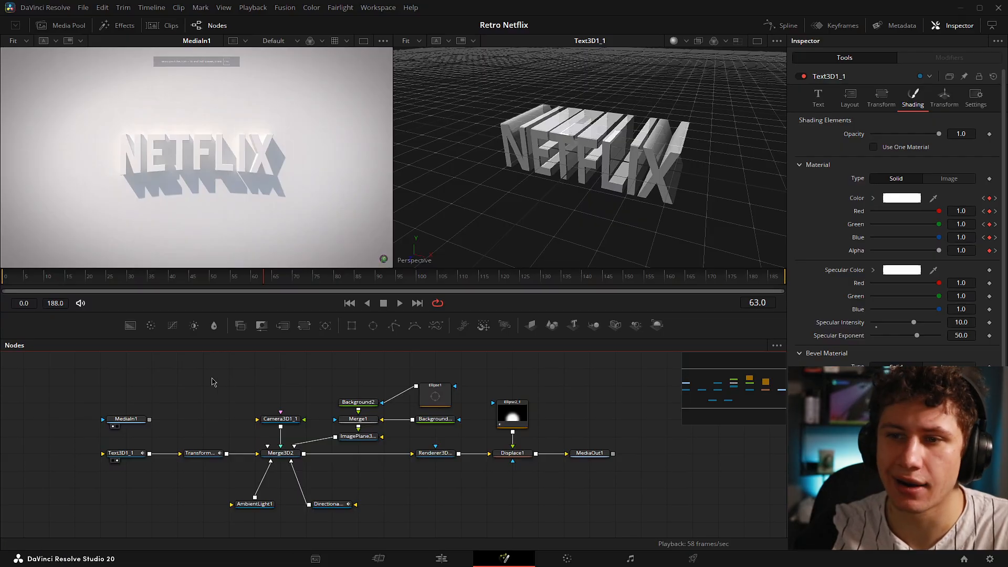
key("Right")
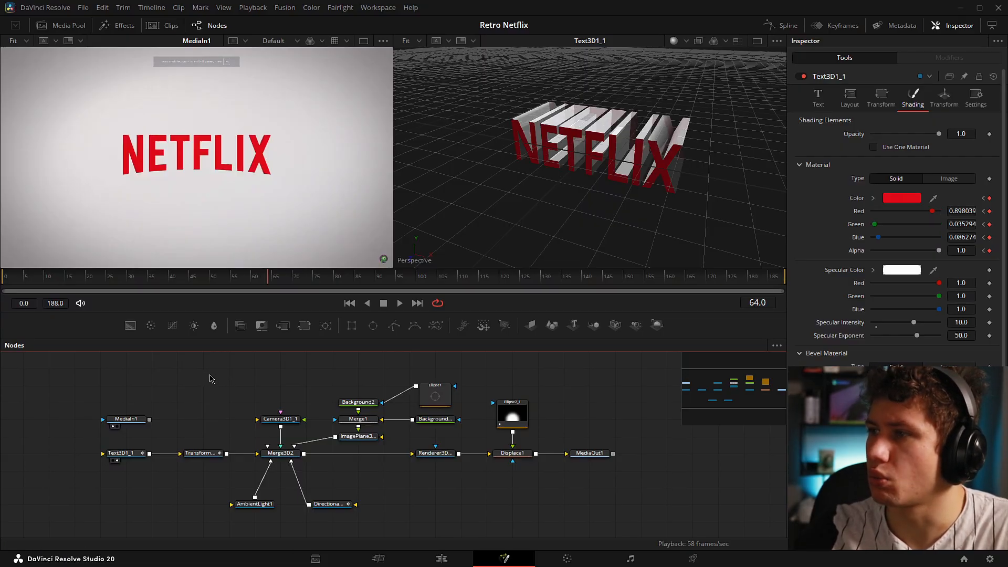
left_click_drag(513, 196, 553, 147)
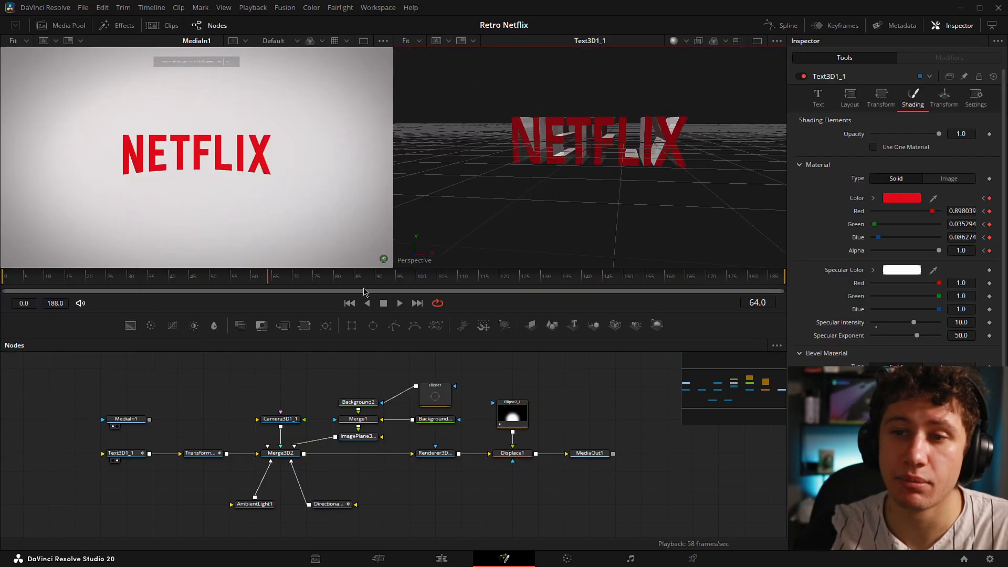
key("Left")
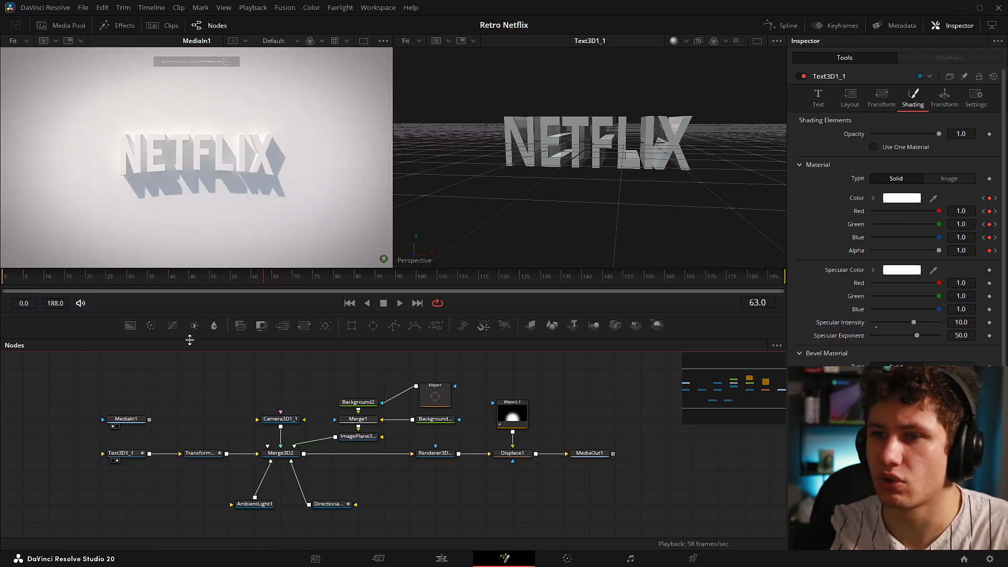
key("Right")
left_click_drag(231, 279, 264, 281)
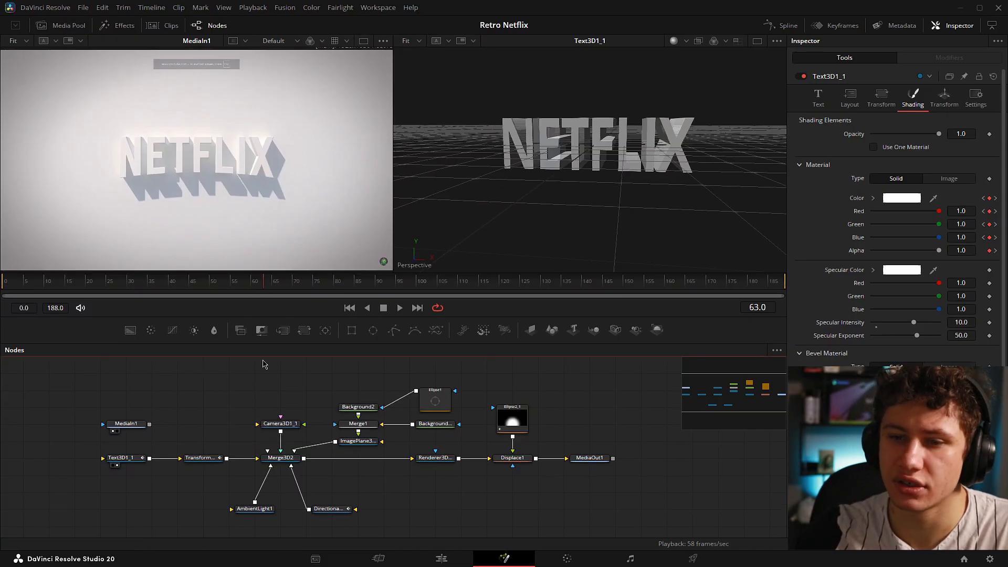
left_click_drag(231, 284, 268, 288)
Step: Try resetting the text's X and Y size to 1.0 and undo both size changes
scroll(897, 253, "down", 2)
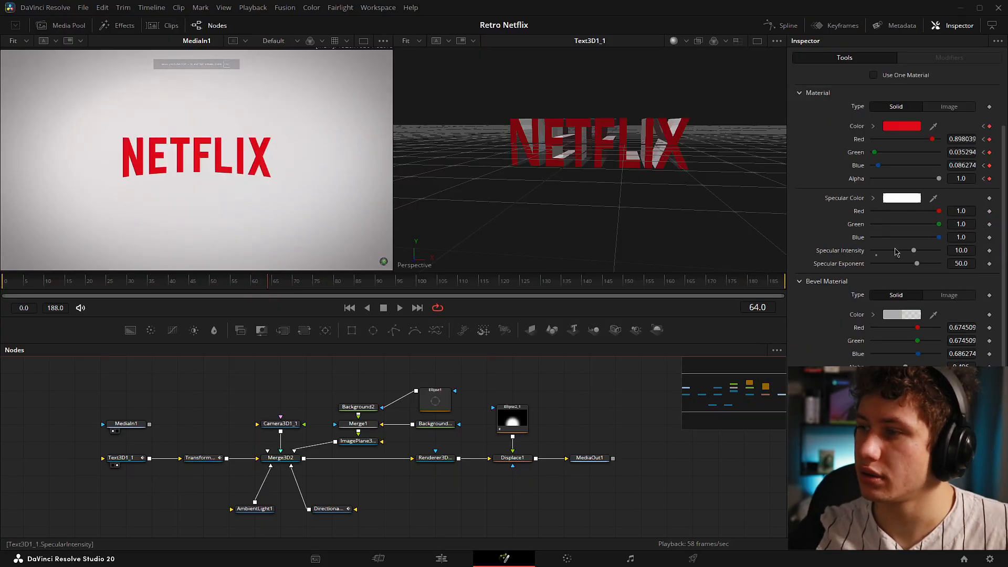
scroll(962, 282, "down", 2)
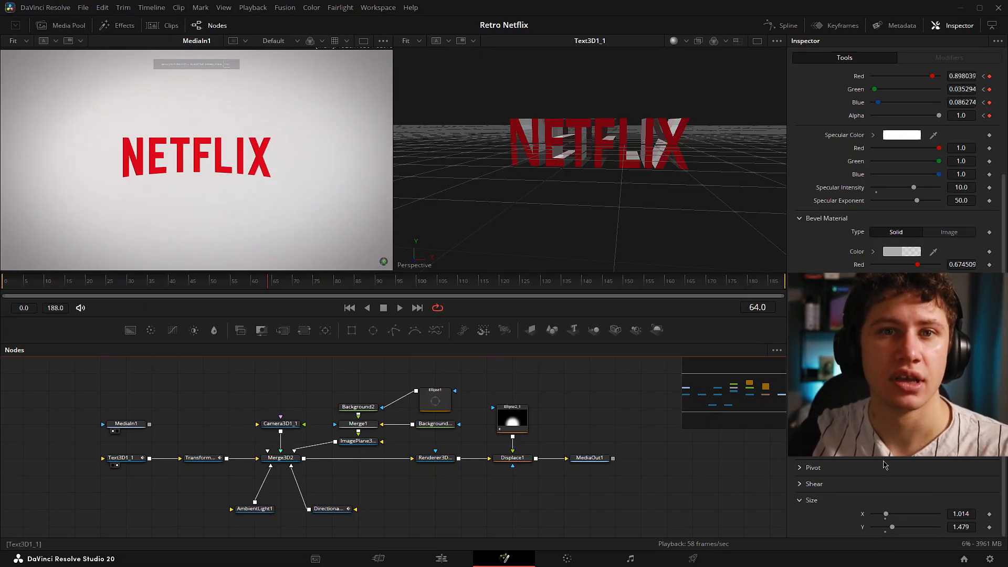
left_click_drag(557, 162, 518, 213)
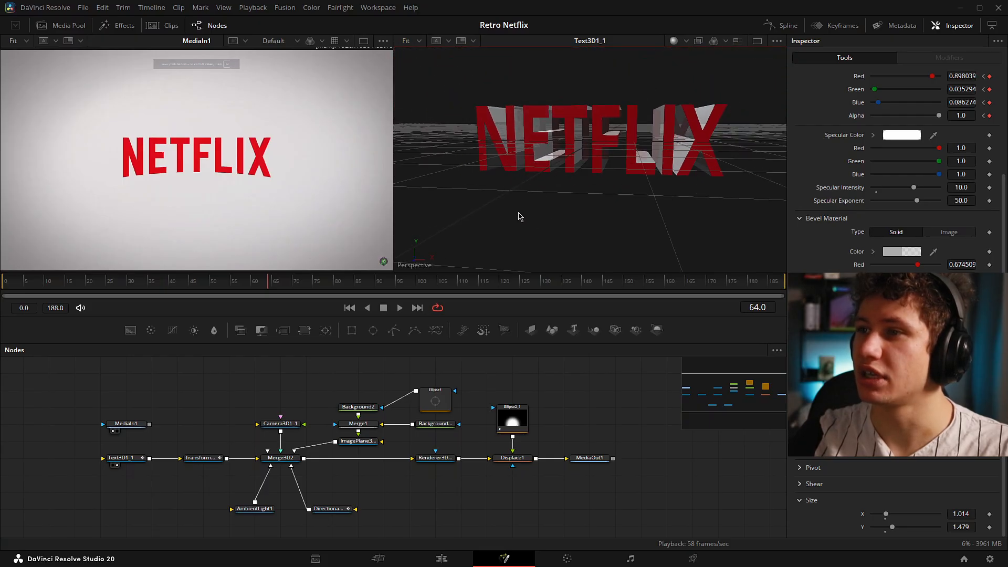
left_click_drag(621, 141, 671, 181)
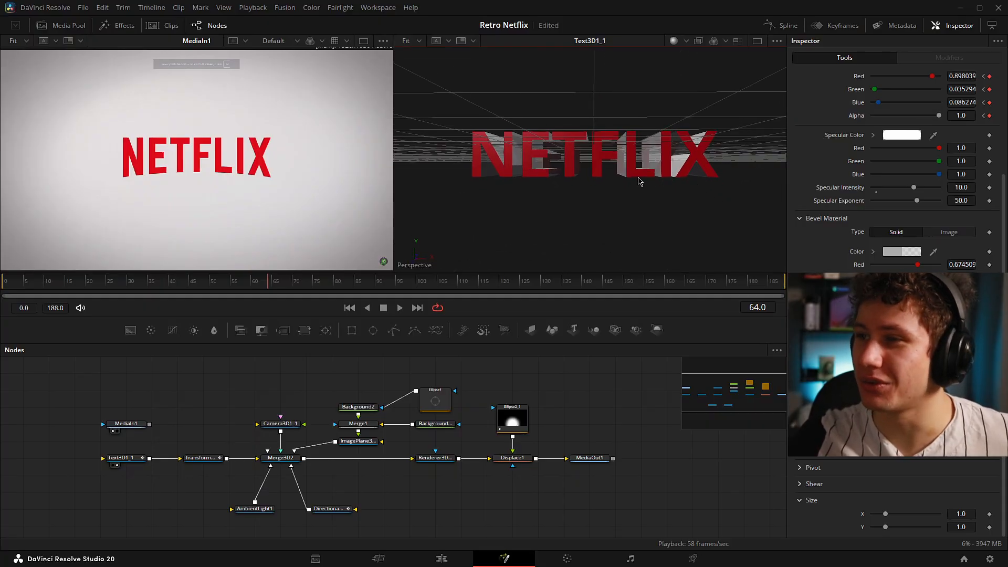
key("ctrl+z")
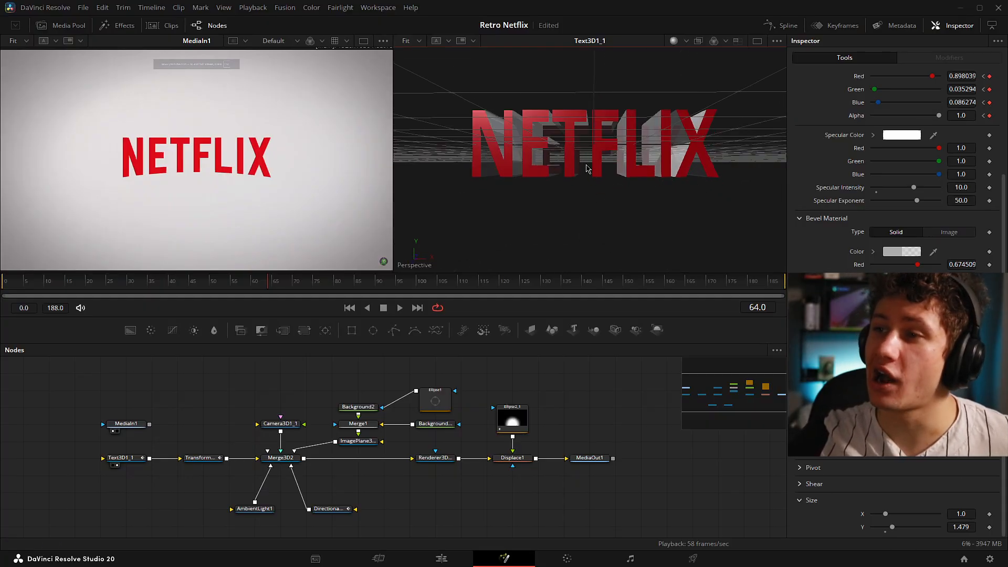
key("ctrl+z")
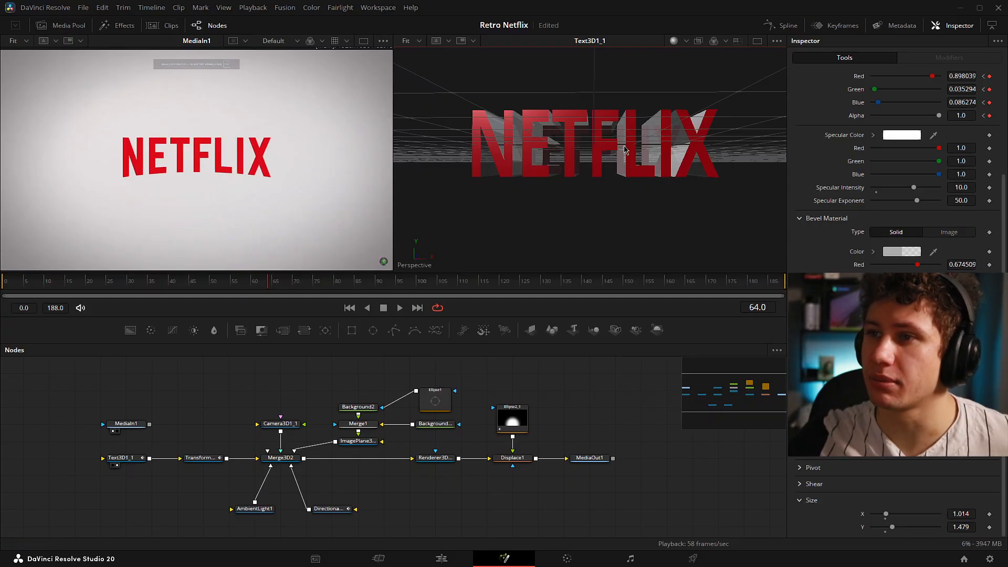
Step: Examine the extruded text from several angles and compare it with the reference at frame 33
left_click_drag(538, 159, 611, 161)
scroll(569, 175, "down", 3)
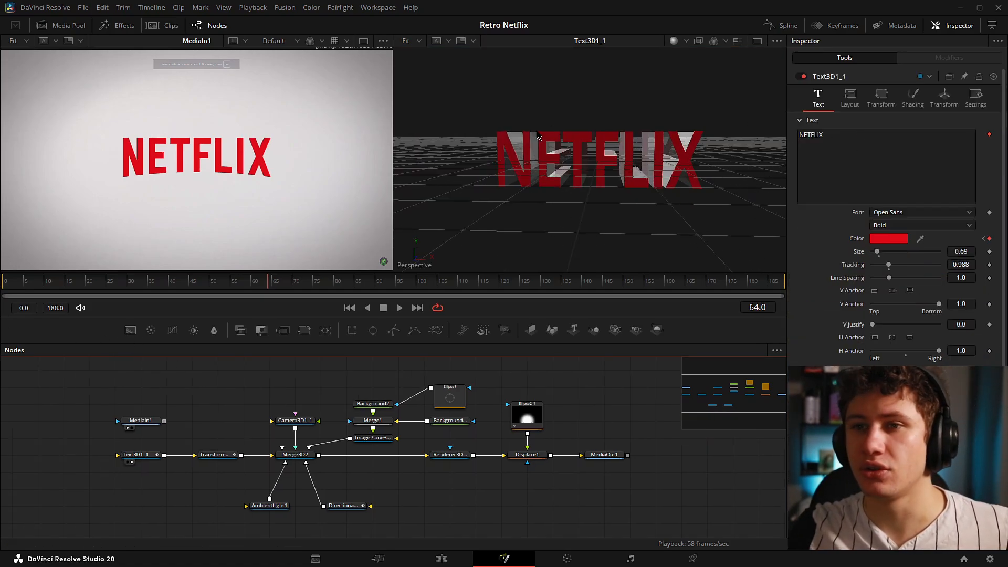
left_click_drag(601, 173, 498, 219)
right_click(569, 206)
left_click_drag(236, 292, 144, 270)
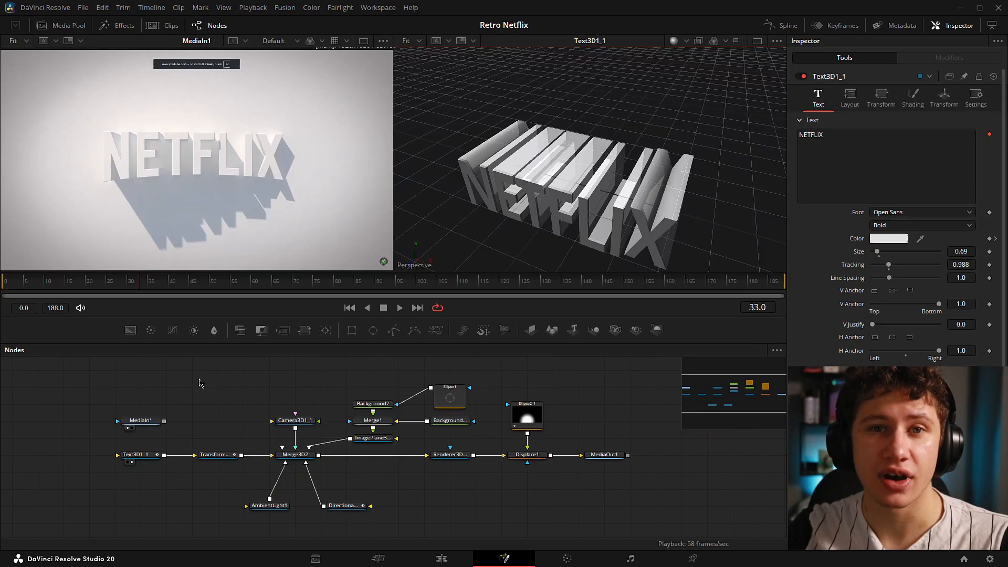
left_click_drag(560, 183, 611, 163)
left_click_drag(666, 102, 650, 121)
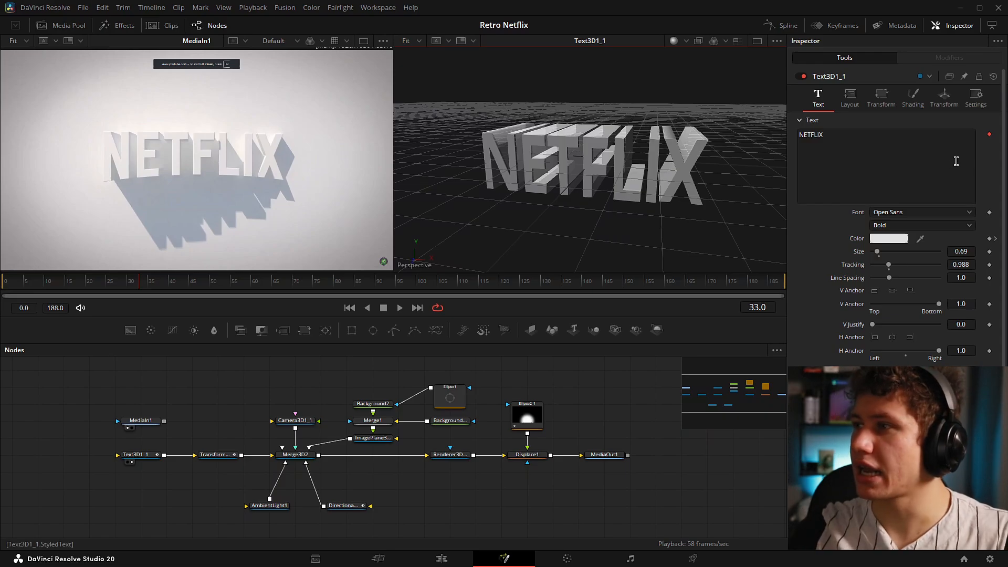
Step: Check the text field's modifier options for Follower and open the modifiers of the Text3D1_1 node
right_click(917, 145)
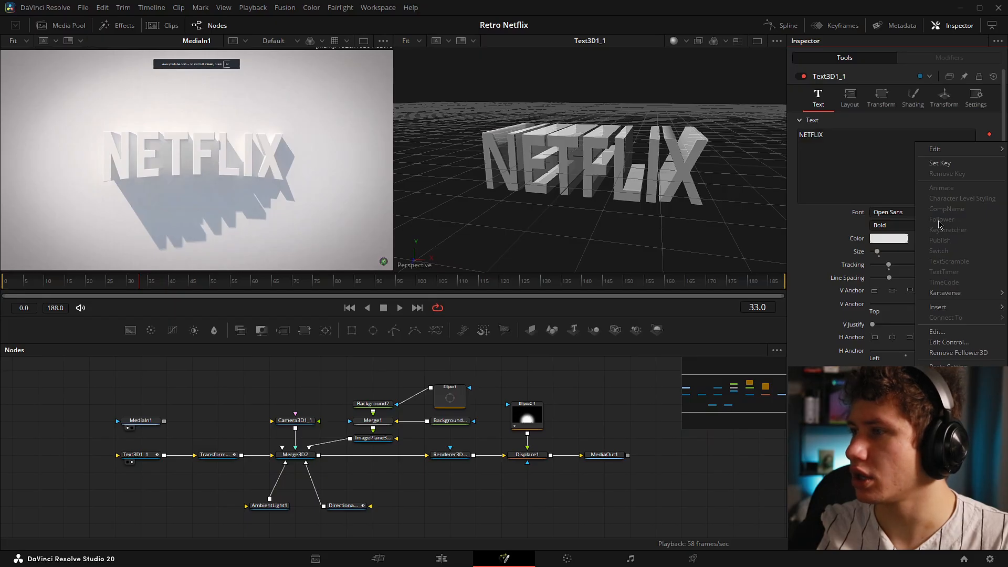
left_click(851, 157)
right_click(867, 157)
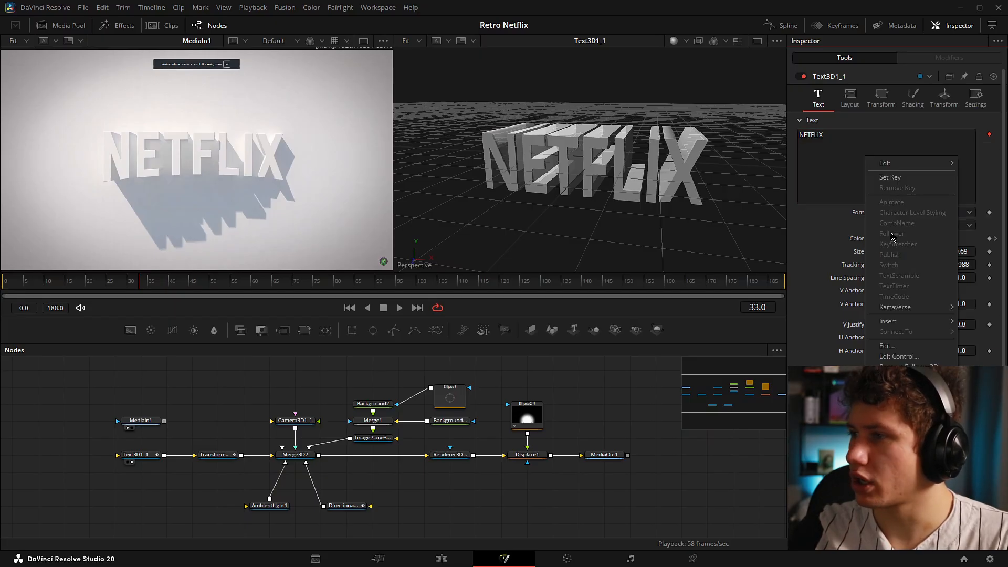
left_click(136, 454)
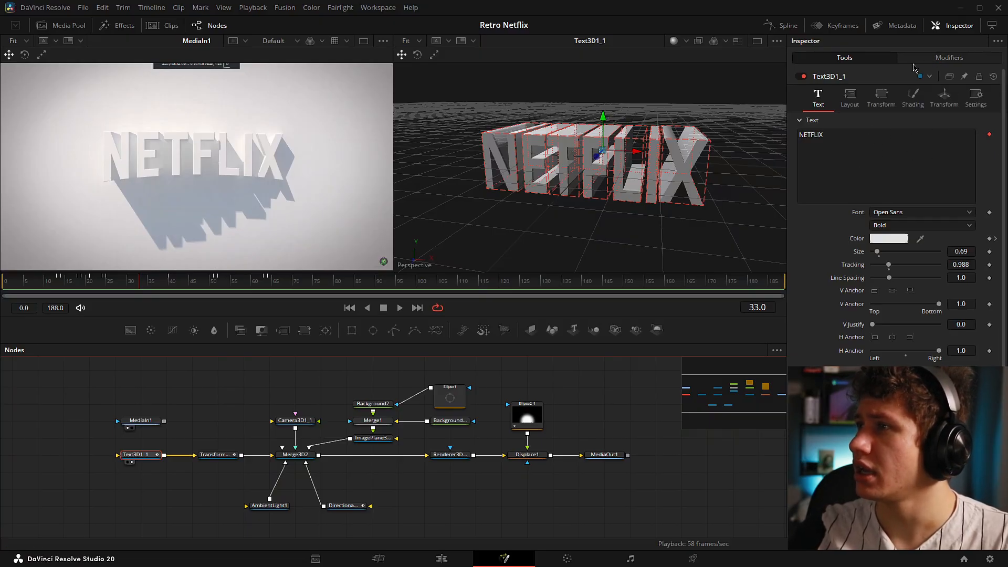
left_click(917, 61)
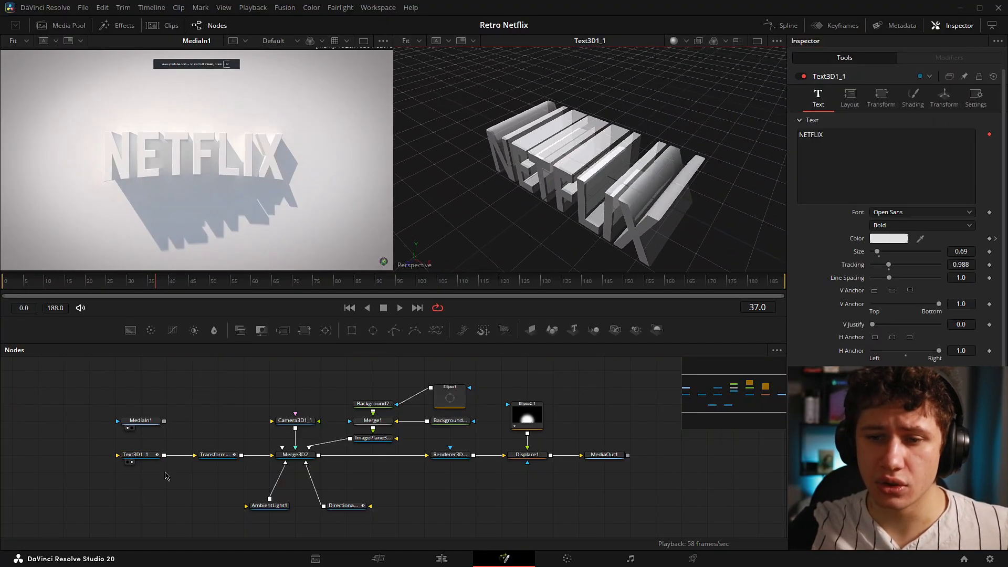
Step: Review the Follower3D timing settings of the 3D text, including character order, delay type and keyframed delay
left_click(150, 455)
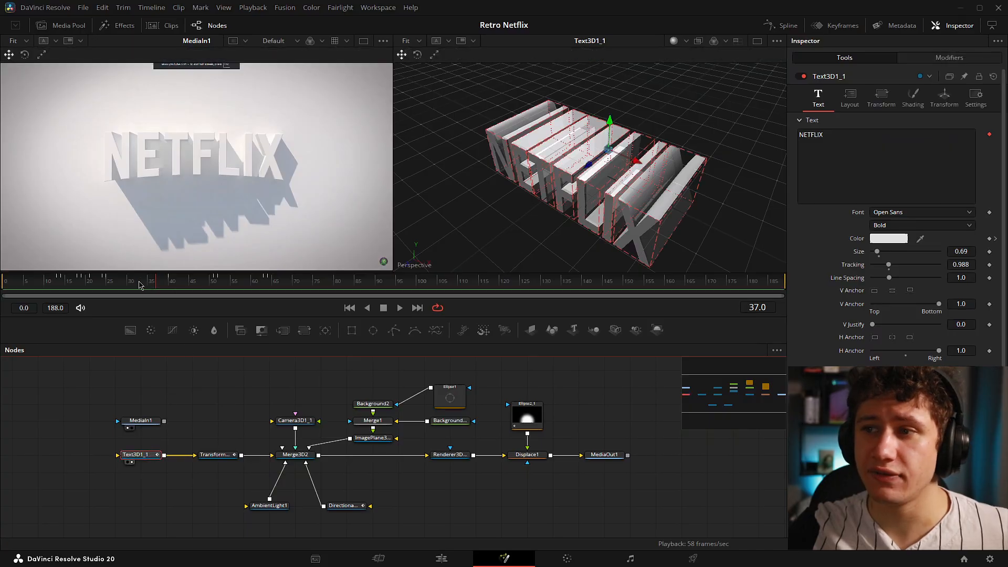
left_click_drag(139, 284, 101, 299)
left_click(949, 58)
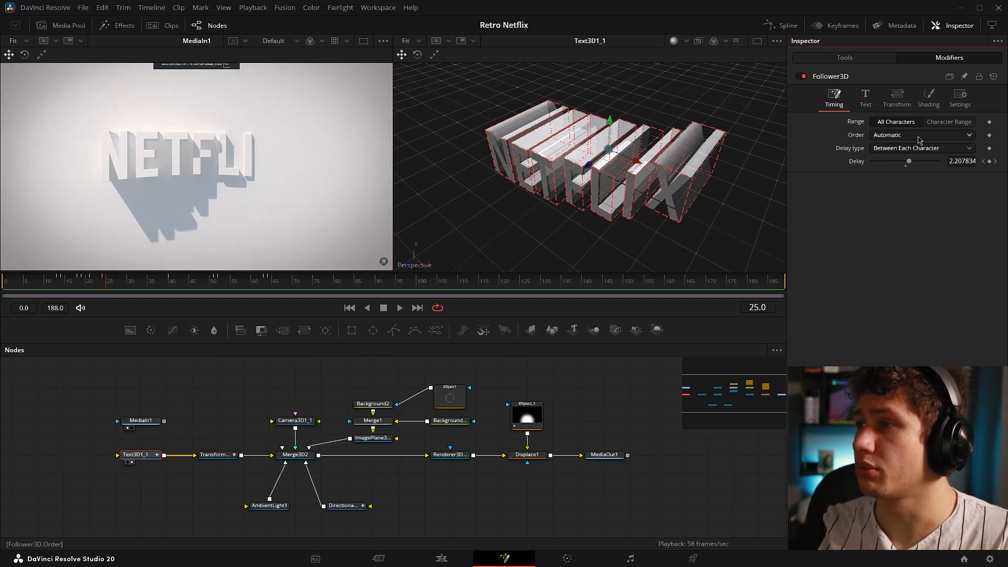
left_click(916, 135)
left_click(915, 136)
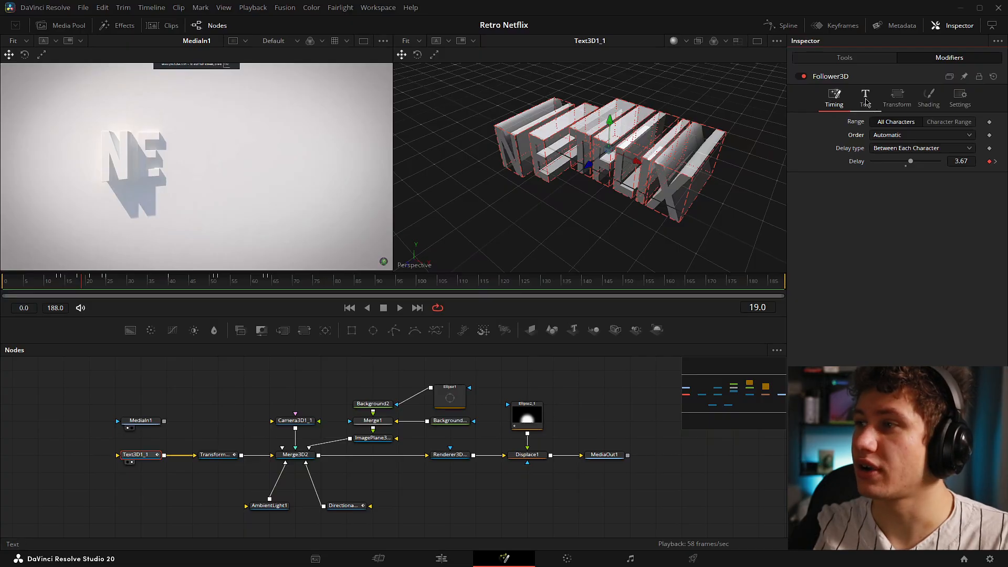
Step: Review the Follower3D text and transform settings and scrub through the Offset Z animation from frame 13 to frame 37
left_click(865, 100)
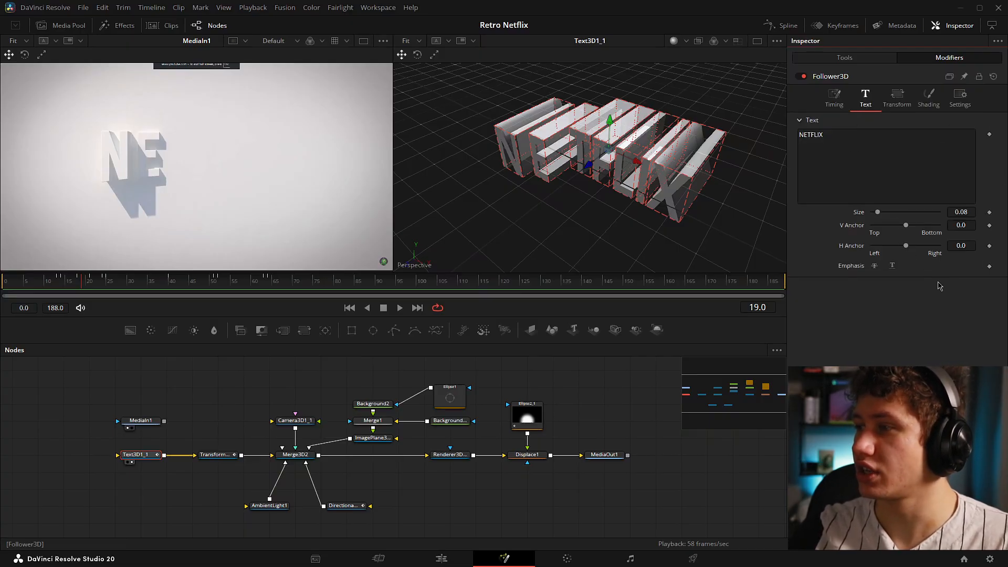
left_click(896, 95)
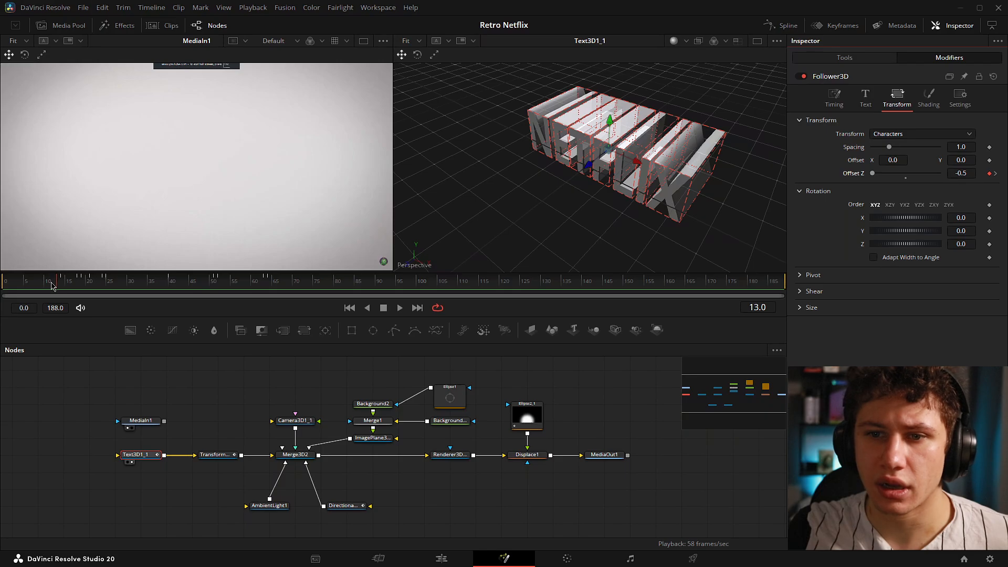
mouse_move(51, 285)
left_mouse_down()
mouse_move(126, 284)
mouse_move(80, 274)
mouse_move(209, 284)
mouse_move(69, 273)
mouse_move(60, 282)
left_mouse_up()
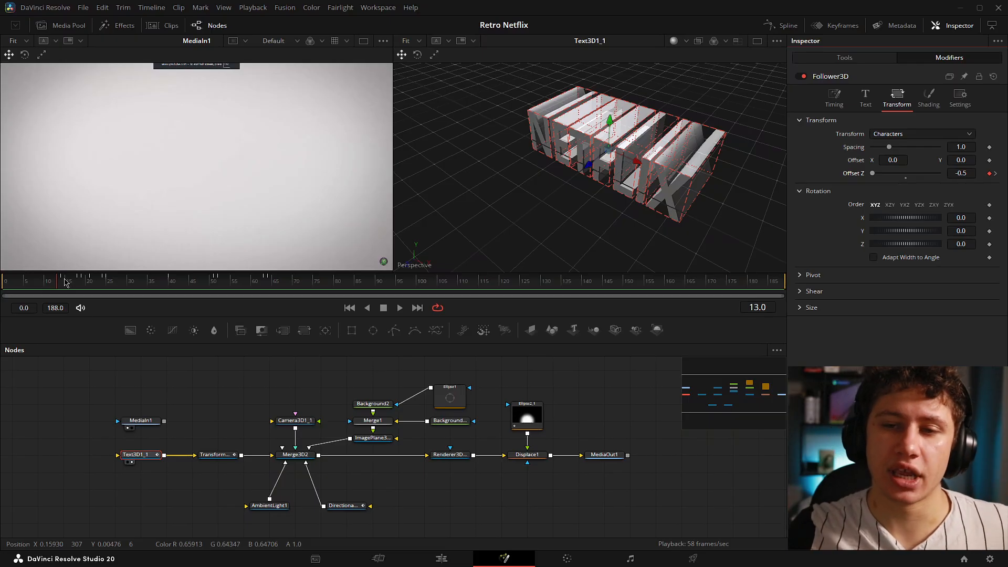
left_click_drag(65, 283, 159, 289)
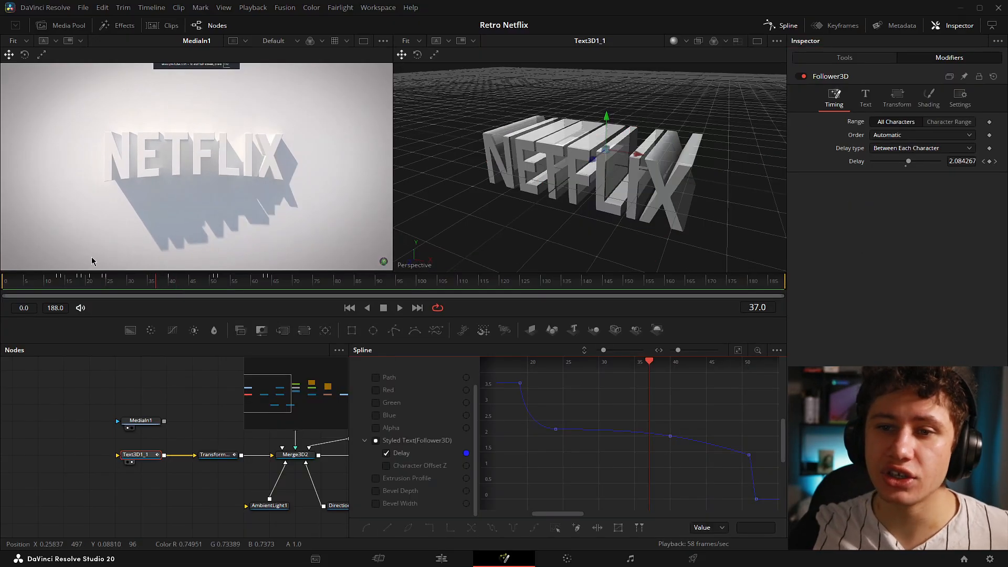
Step: Examine the Follower3D Delay curve in the spline editor and return to the first Offset Z keyframe at frame 13
mouse_move(56, 288)
left_mouse_down()
mouse_move(289, 287)
mouse_move(110, 284)
mouse_move(160, 296)
mouse_move(288, 297)
mouse_move(42, 300)
left_mouse_up()
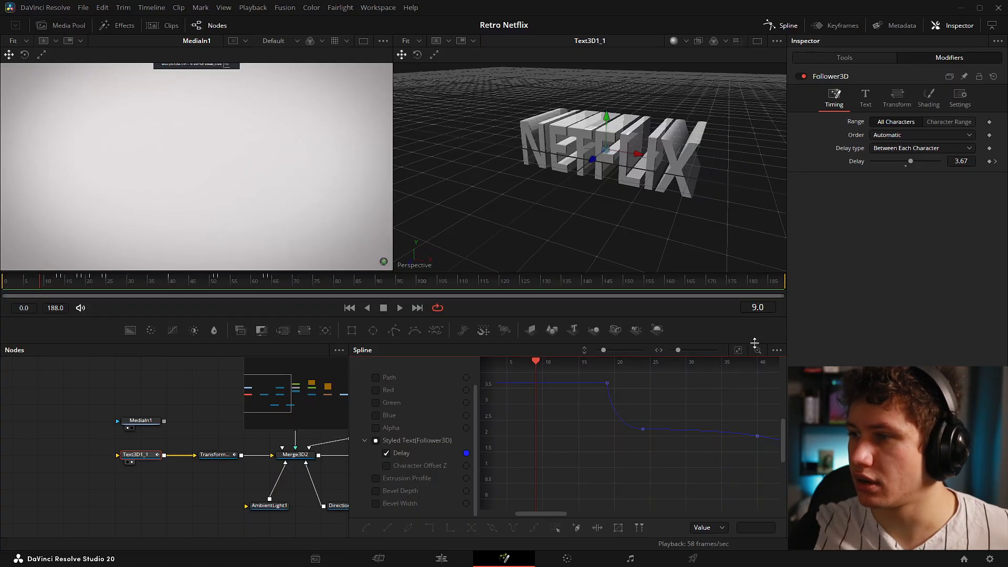
key("space")
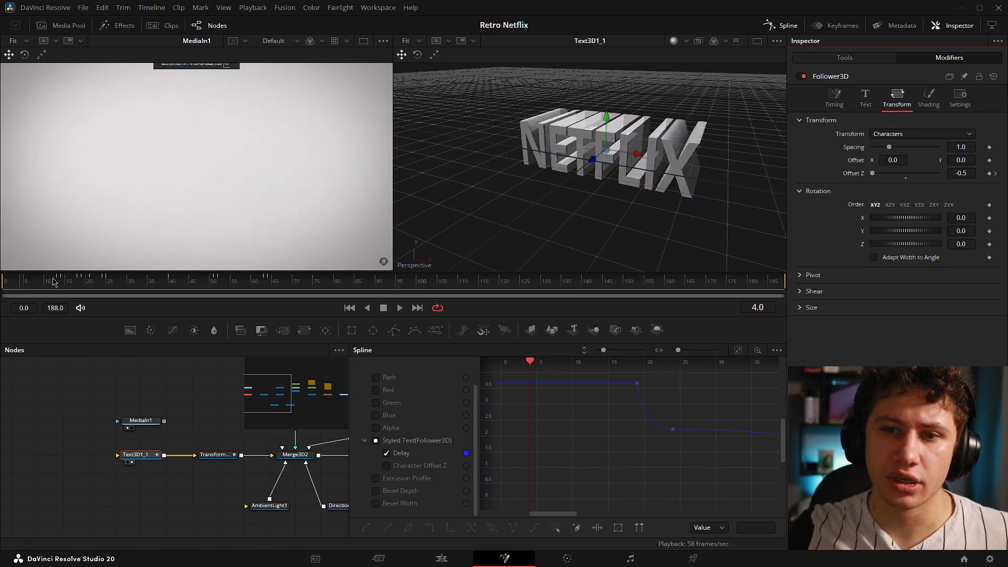
left_click_drag(53, 282, 59, 284)
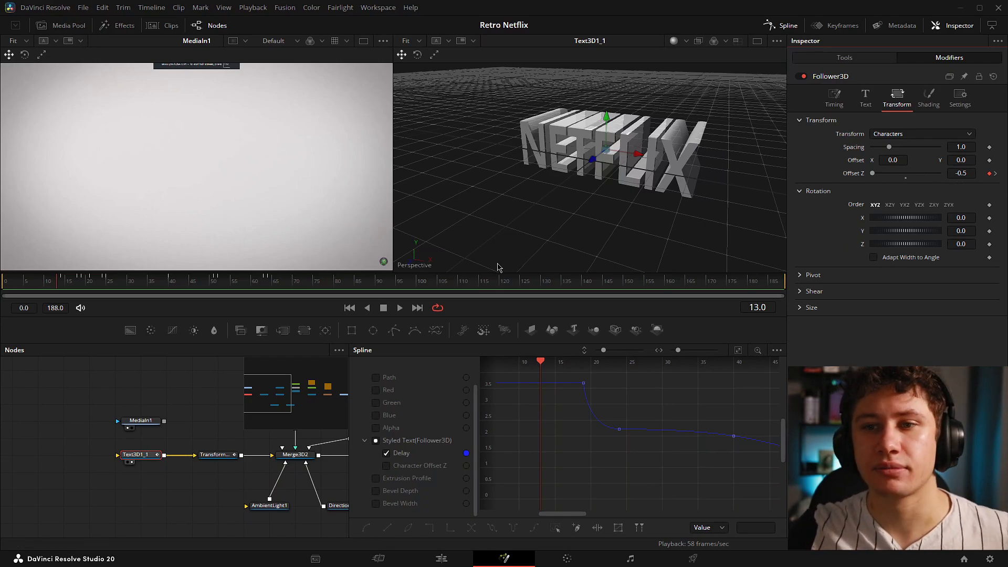
Step: Show the Character Offset Z curve instead of Delay and compare its keyframes with the reference logo up to about frame 63
left_click(415, 466)
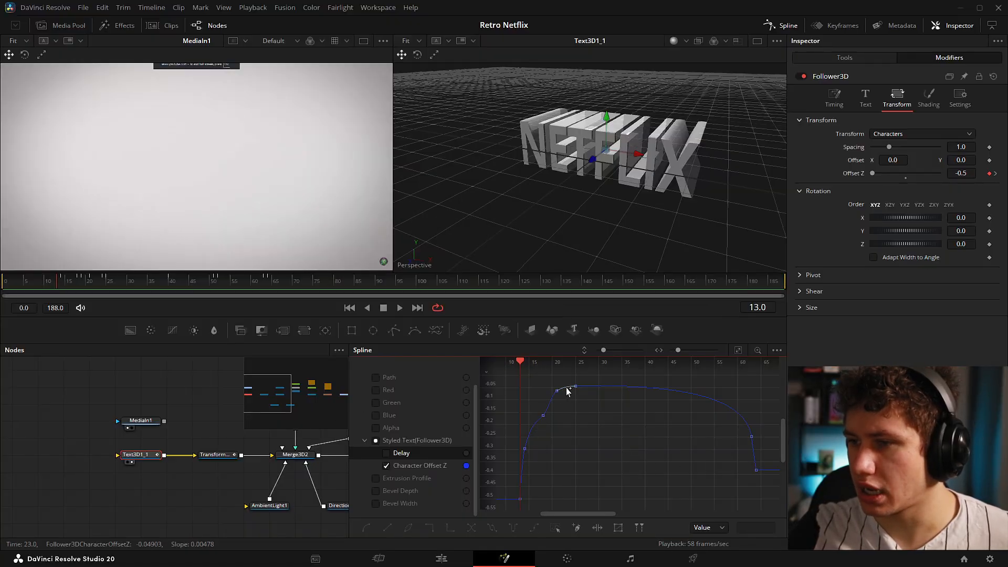
mouse_move(59, 281)
left_mouse_down()
mouse_move(135, 289)
mouse_move(105, 288)
mouse_move(134, 286)
mouse_move(143, 273)
mouse_move(294, 270)
mouse_move(67, 294)
left_mouse_up()
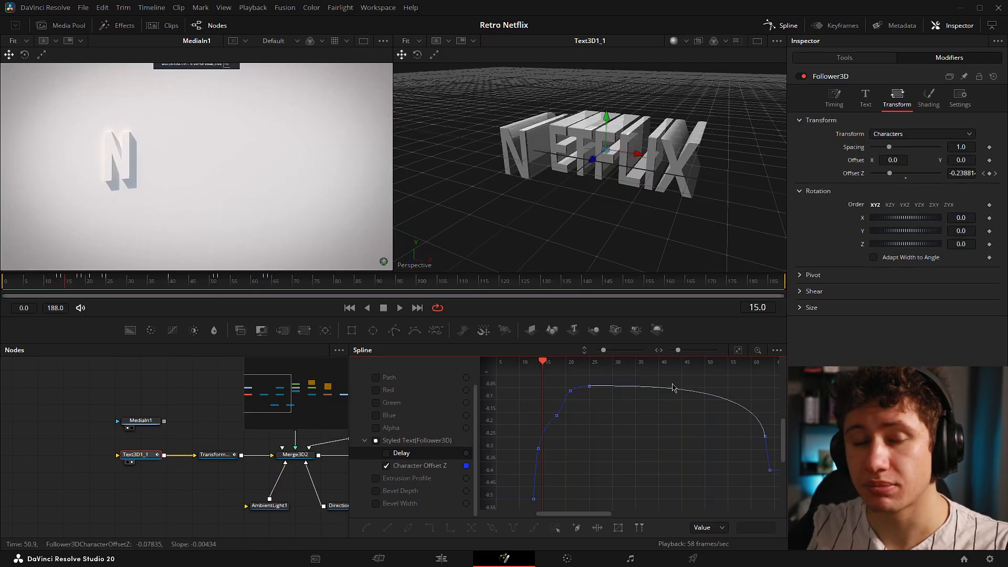
left_click(75, 286)
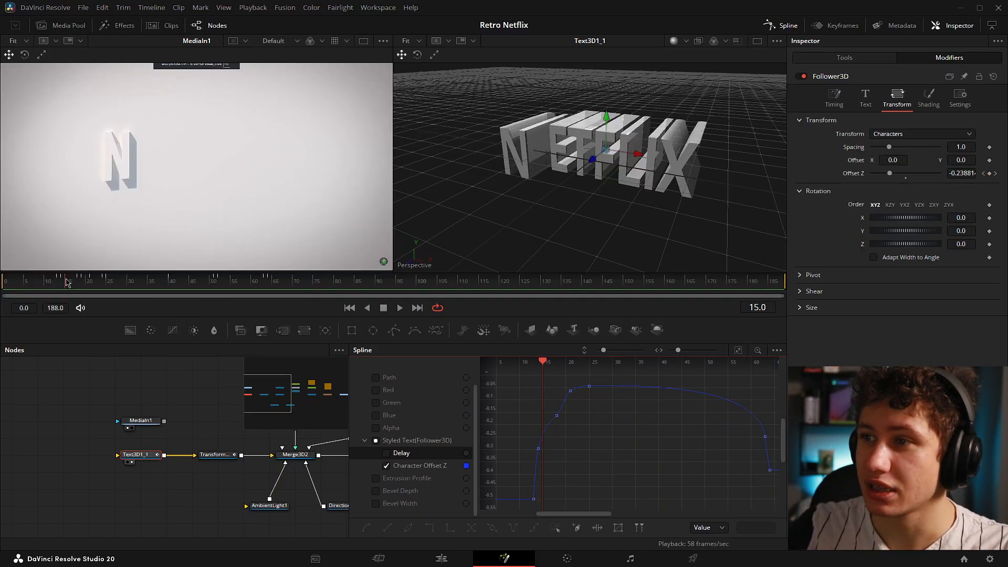
left_click_drag(76, 285, 230, 259)
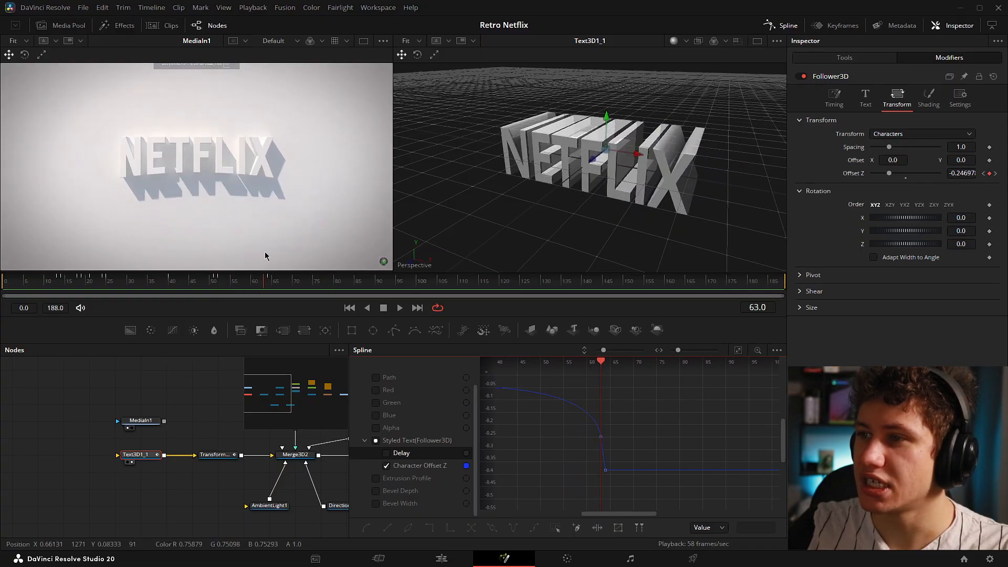
left_click(65, 288)
left_click_drag(66, 292, 270, 295)
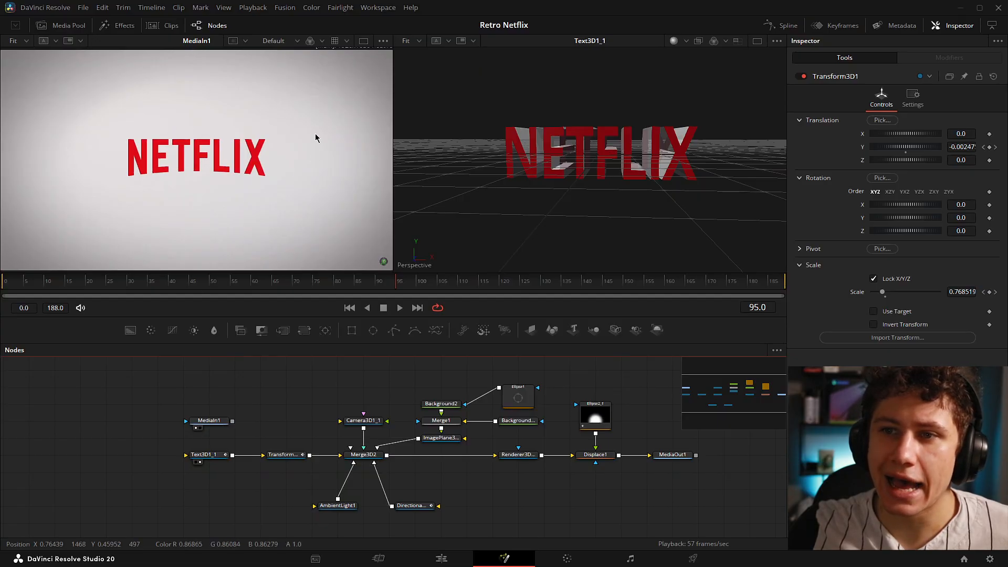
Step: Inspect the Transform3D1 node's scale animation against the reference logo, starting from its first keyframe at frame 15
left_click_drag(59, 282, 463, 283)
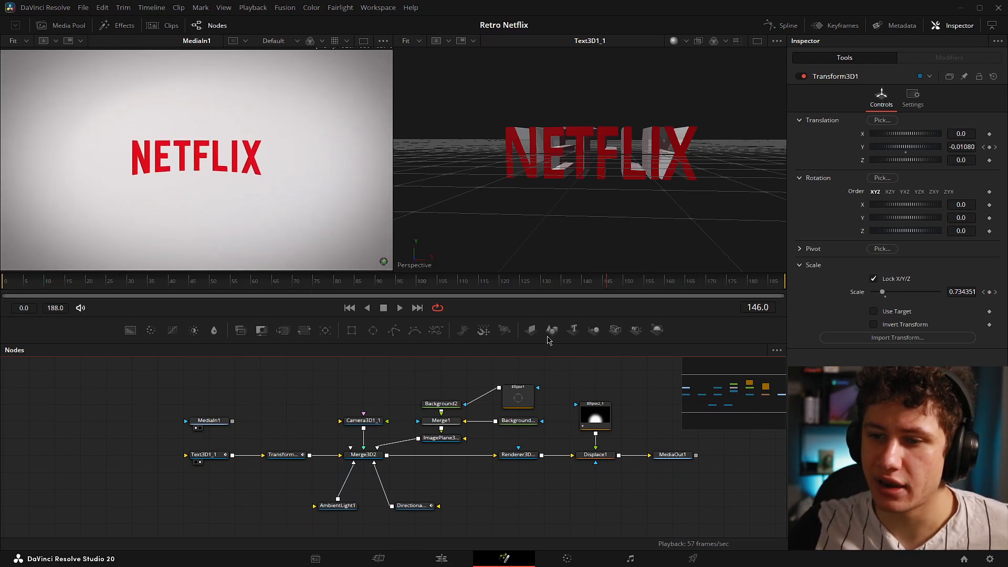
left_click(278, 456)
scroll(273, 462, "up", 3)
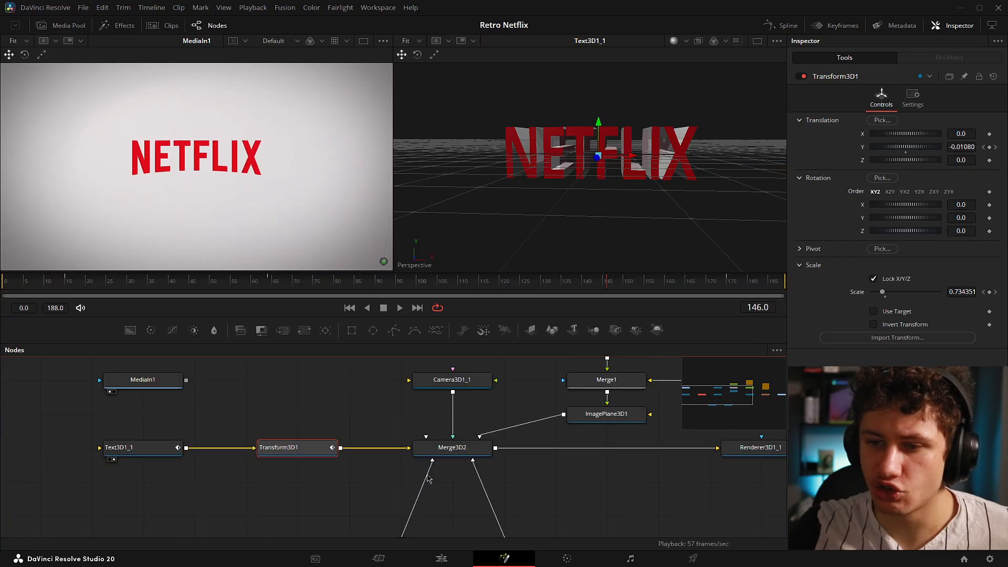
left_click(68, 284)
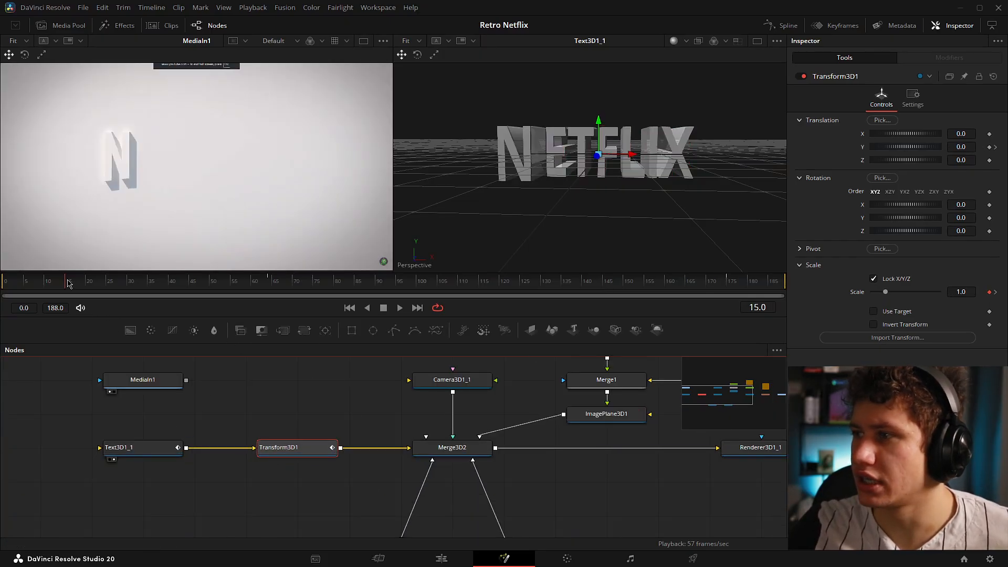
left_click_drag(68, 284, 125, 284)
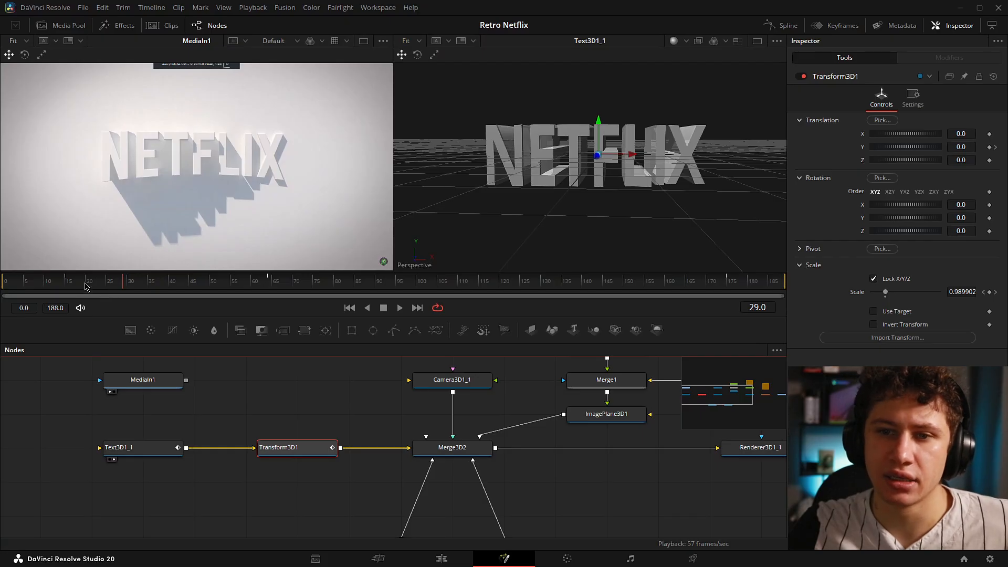
left_click_drag(86, 286, 66, 286)
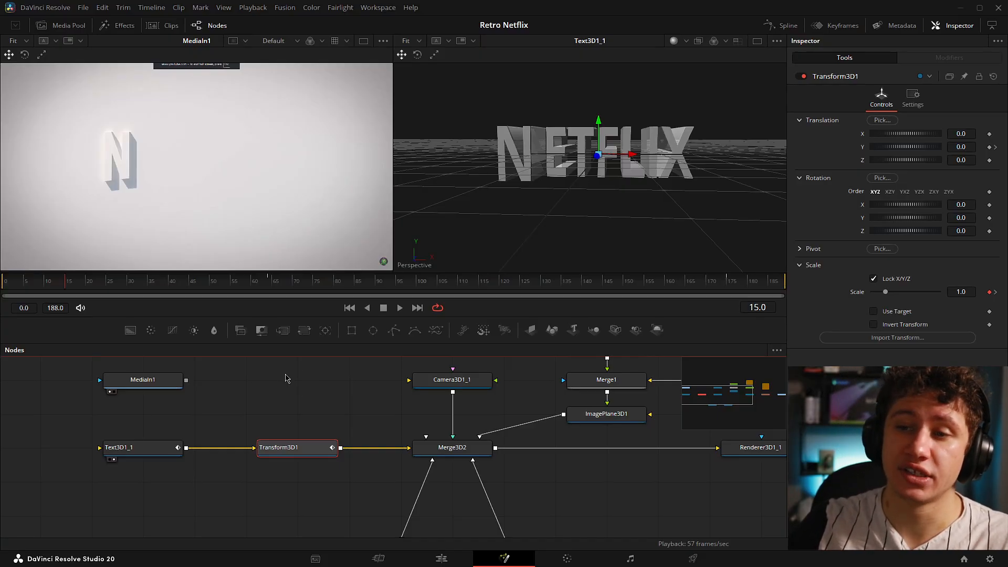
Step: View Transform3D1's output and compare its scale and Y translation animation with the reference, including the keyframes at frame 64
left_click_drag(76, 285, 507, 274)
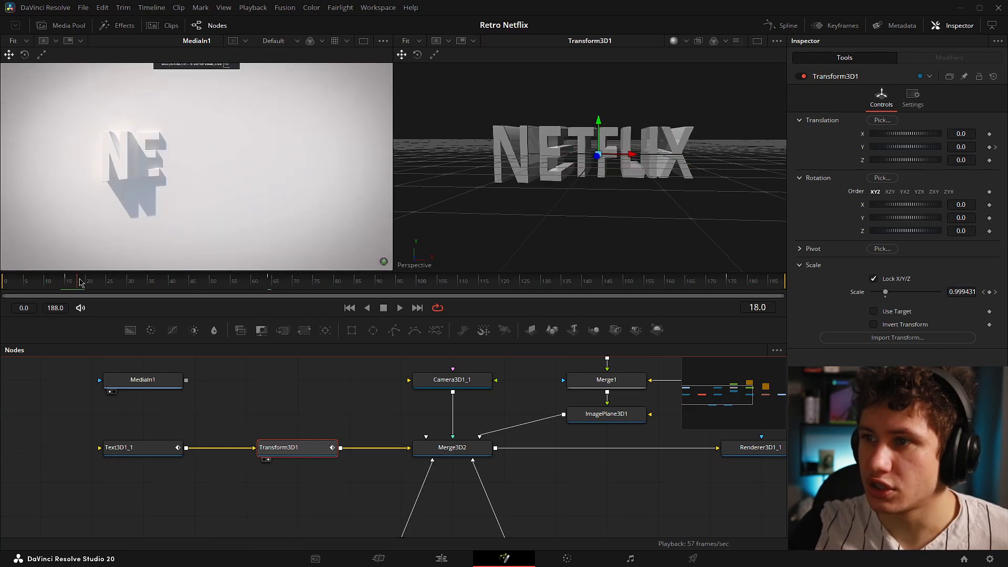
left_click_drag(79, 285, 406, 285)
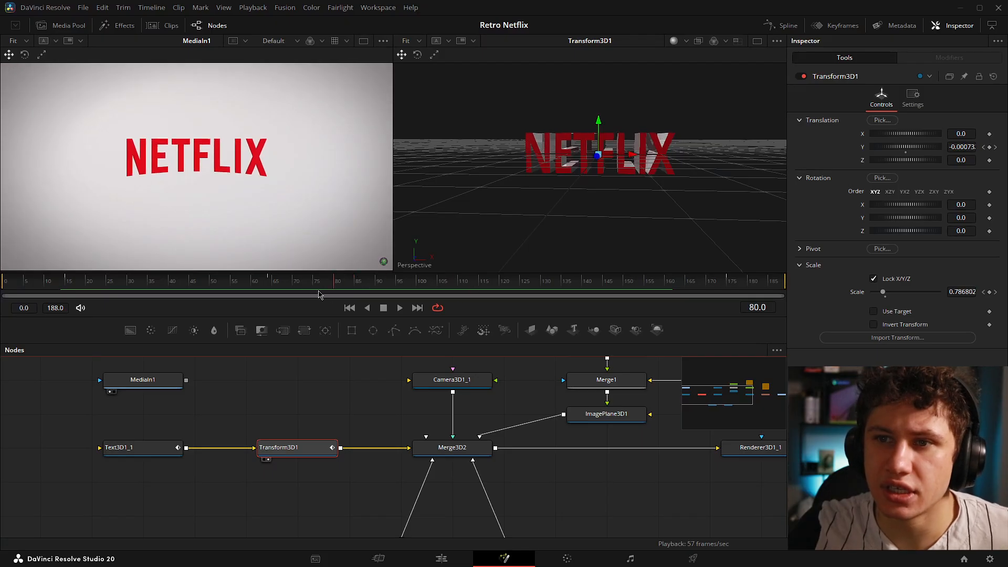
left_click_drag(319, 295, 443, 309)
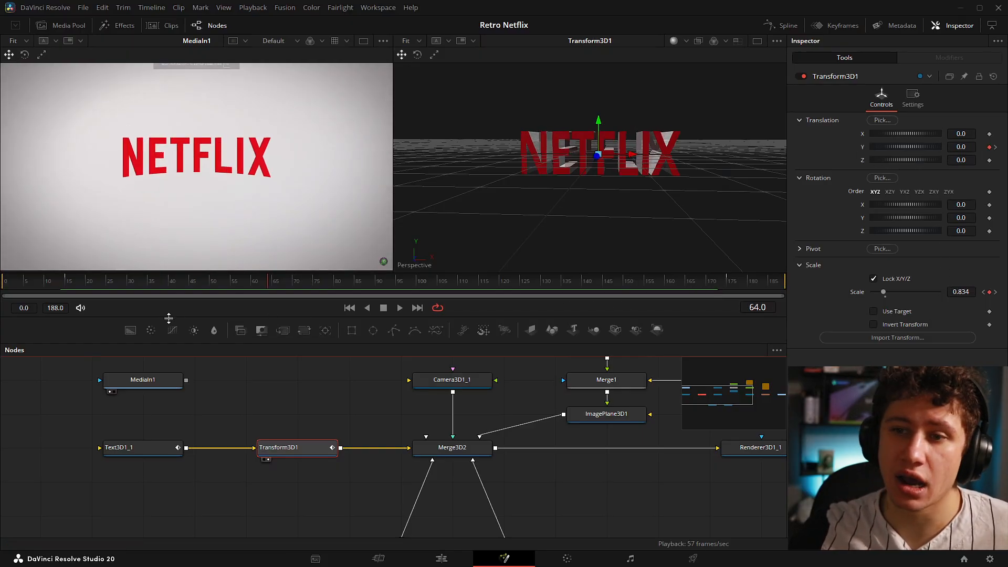
left_click_drag(87, 286, 687, 282)
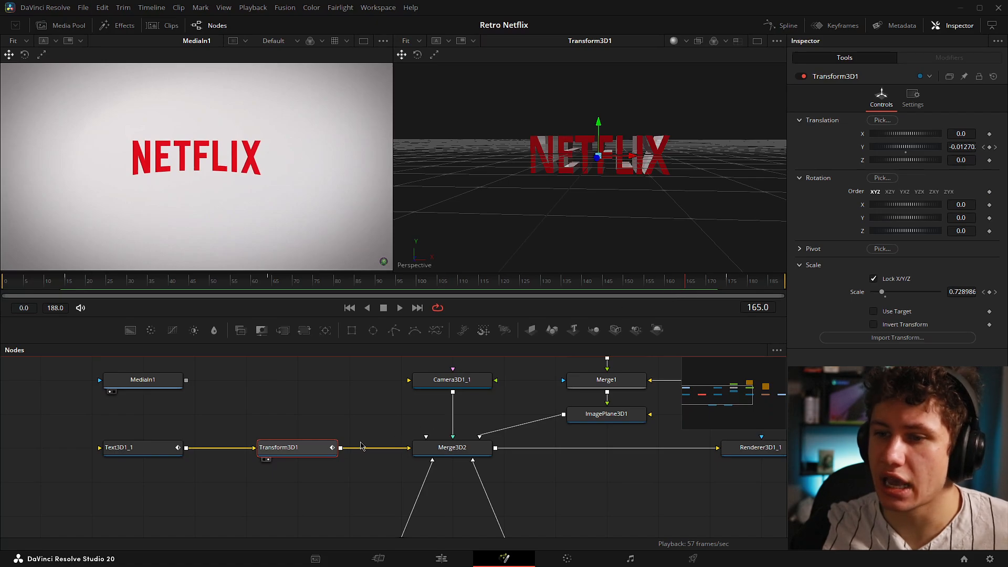
key("Home")
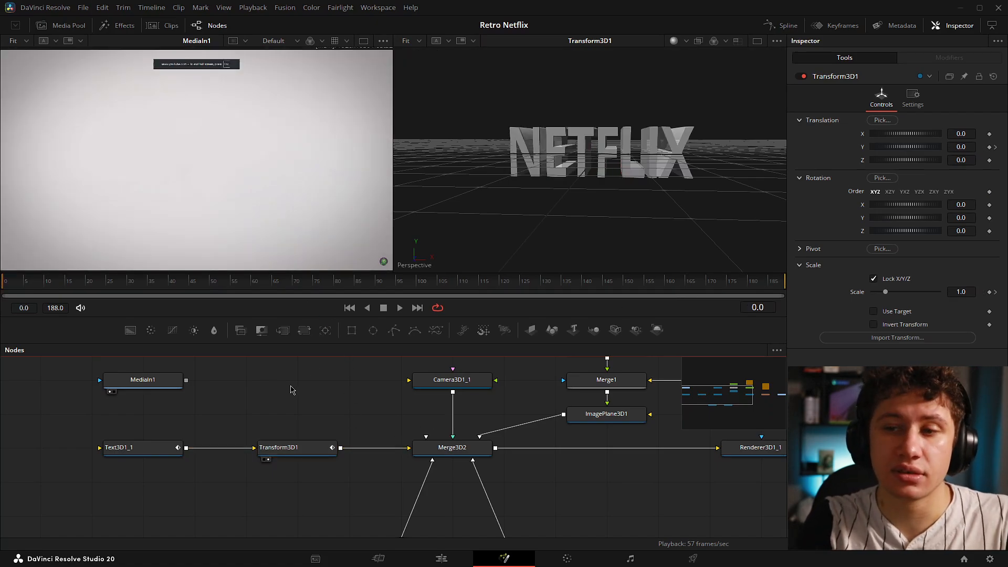
key("space")
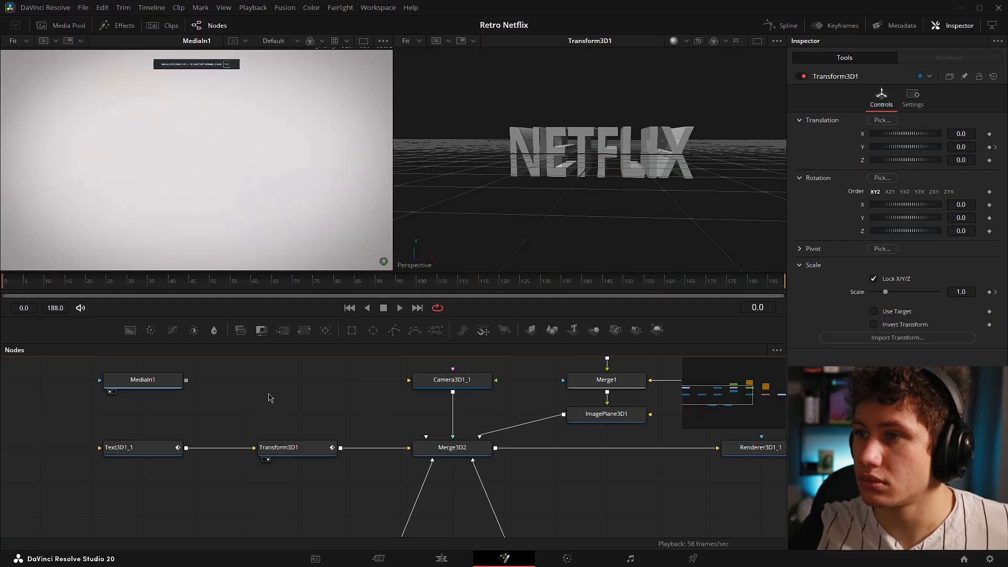
Step: Load Merge3D2 into the second viewer and examine the combined 3D scene with its camera, lights and backdrop
scroll(284, 405, "down", 3)
left_click_drag(462, 474, 444, 479)
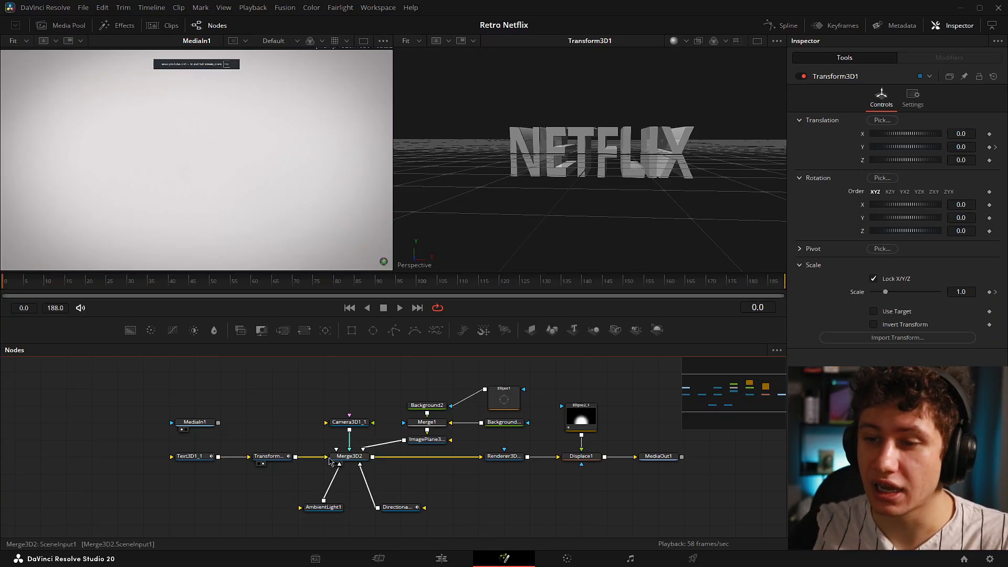
left_click_drag(353, 462, 582, 190)
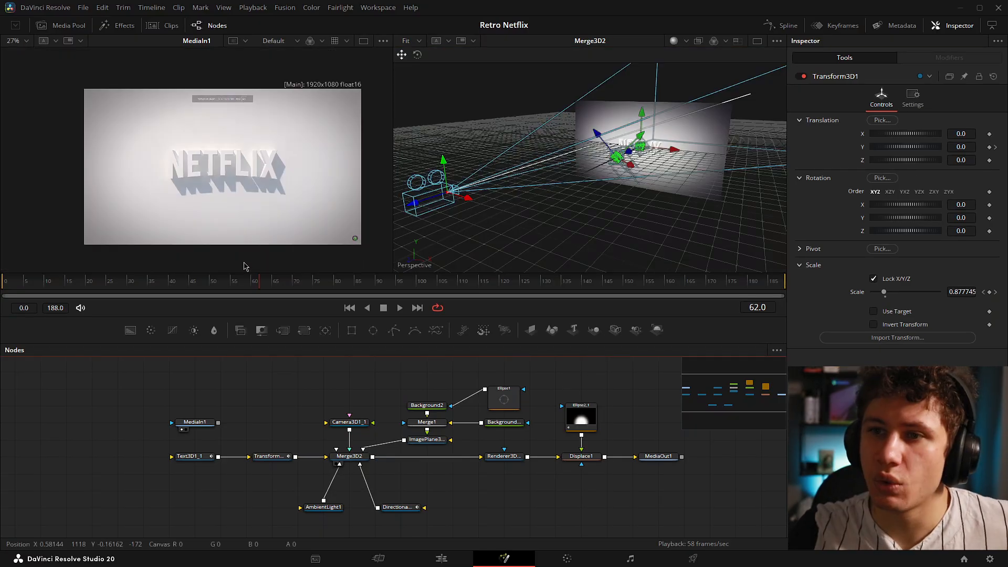
left_click_drag(289, 198, 269, 203)
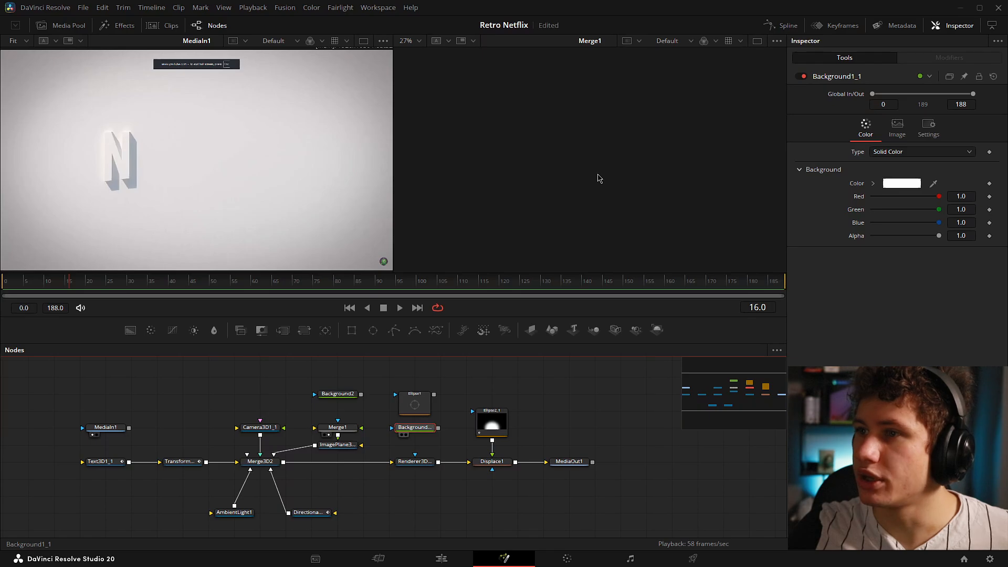
Step: Show the white Background1_1 node in the second viewer and fit its image to the view
key("2")
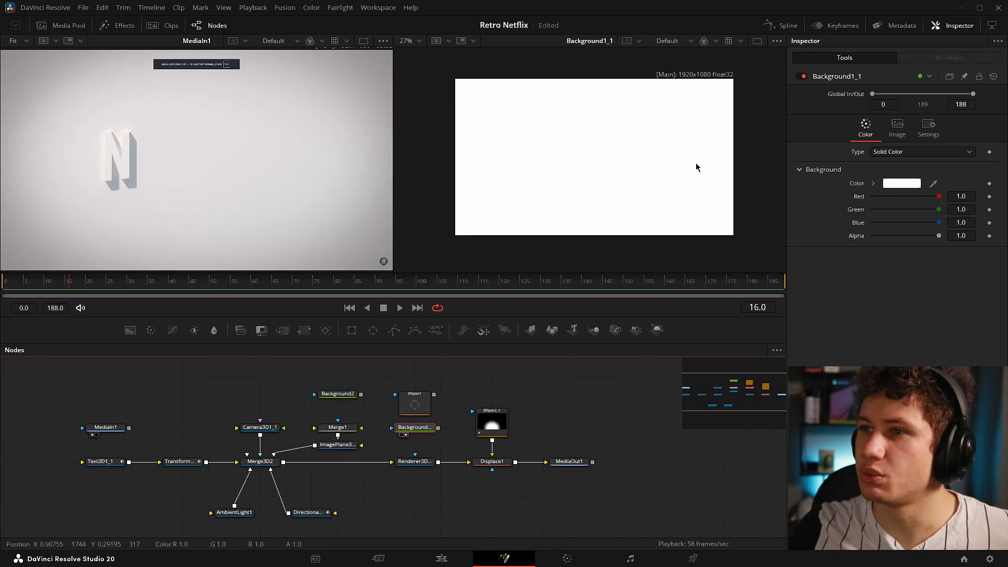
key("ctrl+f")
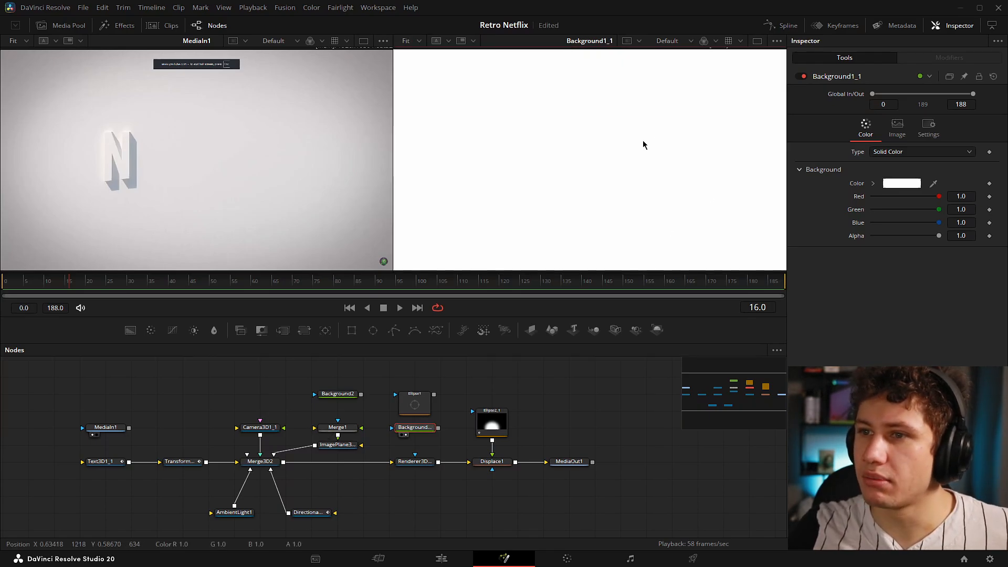
Step: Show Background2 in the second viewer, then connect Background1_1 and Background2 to Merge1 and view the merged result
left_click(348, 399)
key("2")
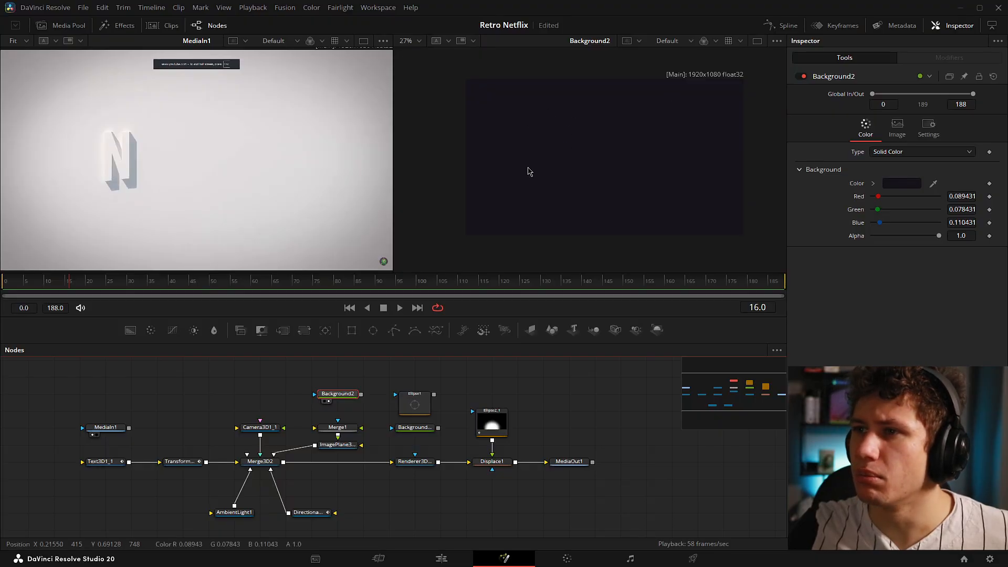
left_click_drag(394, 428, 337, 427)
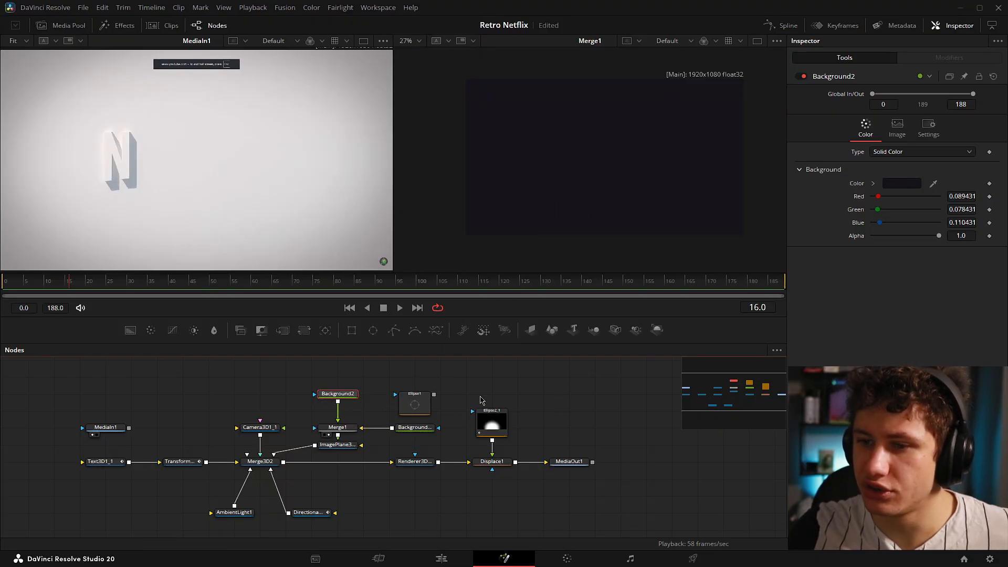
Step: Connect the Ellipse1 mask to Background2 to form a soft vignette over the white background
left_click(427, 405)
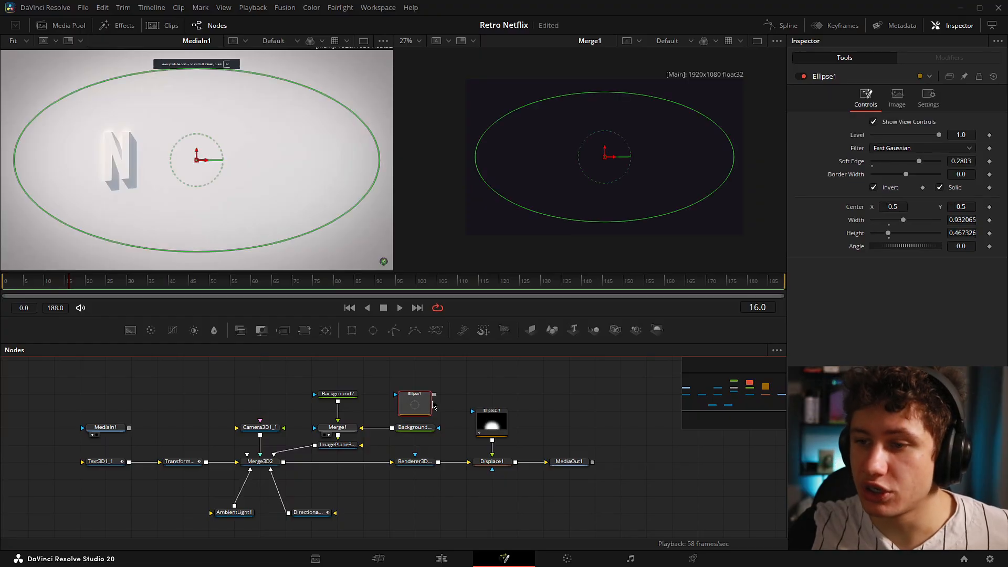
left_click_drag(434, 395, 361, 394)
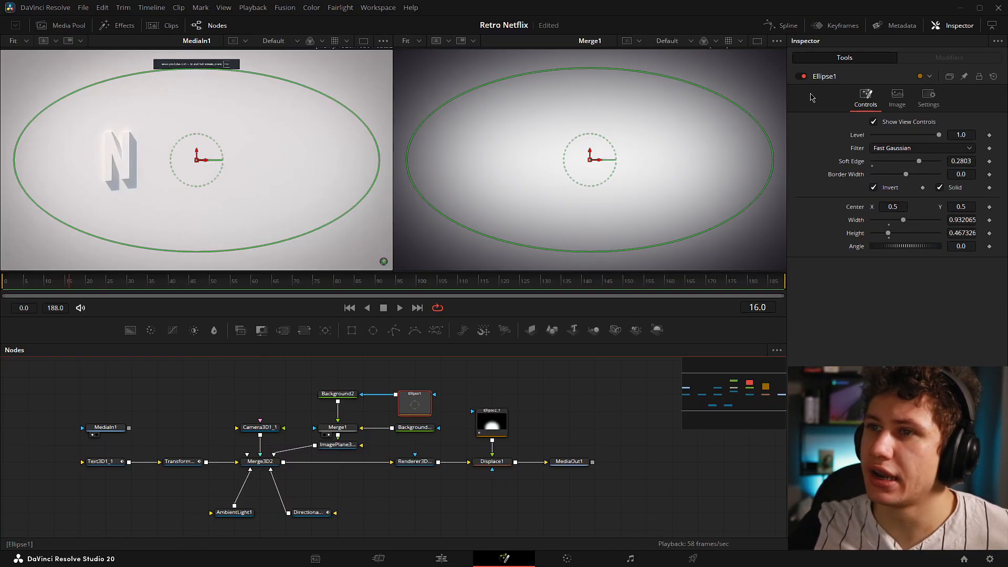
Step: Compare the vignette with Ellipse1's Invert option off and on, ending with it on and Merge1's image fitted to the viewer
left_click(874, 188)
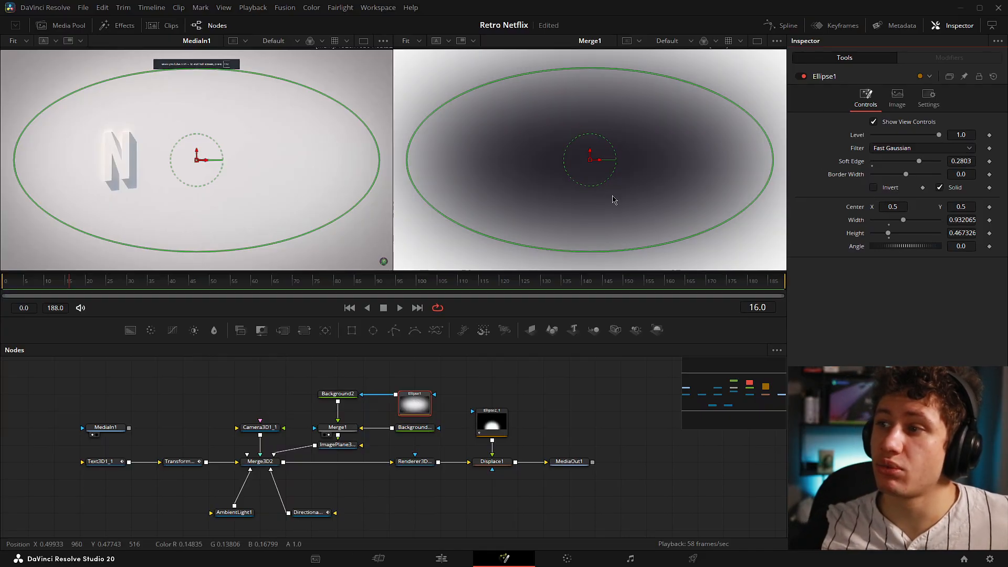
left_click(874, 187)
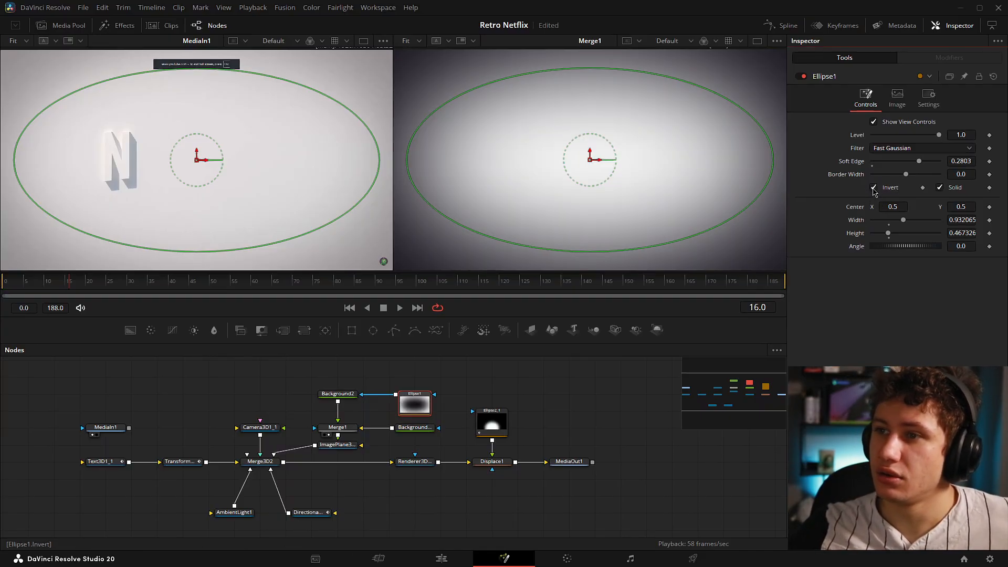
left_click(597, 389)
scroll(610, 127, "down", 3)
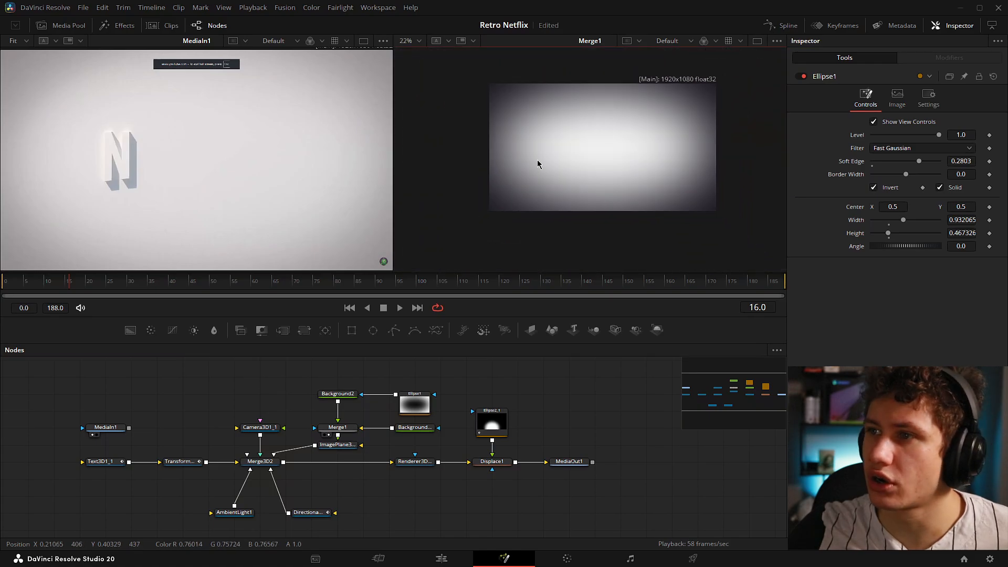
key("ctrl+f")
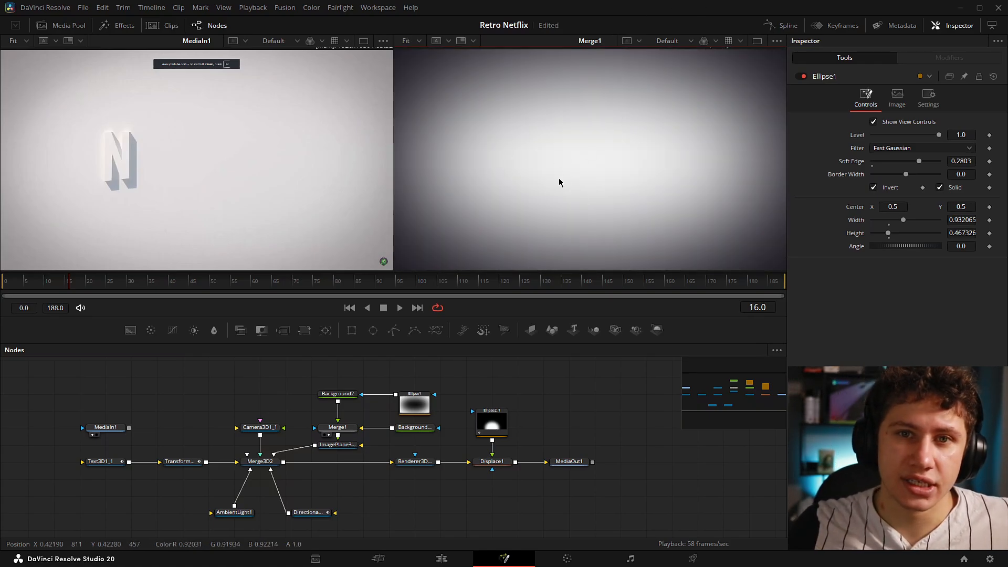
Step: View ImagePlane3D1 and then Merge3D2 in the second viewer, examining how the 3D text sits against the backdrop
left_click_drag(355, 441, 694, 168)
mouse_move(260, 462)
left_mouse_down()
mouse_move(627, 155)
mouse_move(524, 187)
mouse_move(550, 243)
mouse_move(535, 259)
mouse_move(691, 123)
mouse_move(615, 160)
mouse_move(710, 142)
mouse_move(657, 144)
mouse_move(546, 184)
mouse_move(616, 172)
left_mouse_up()
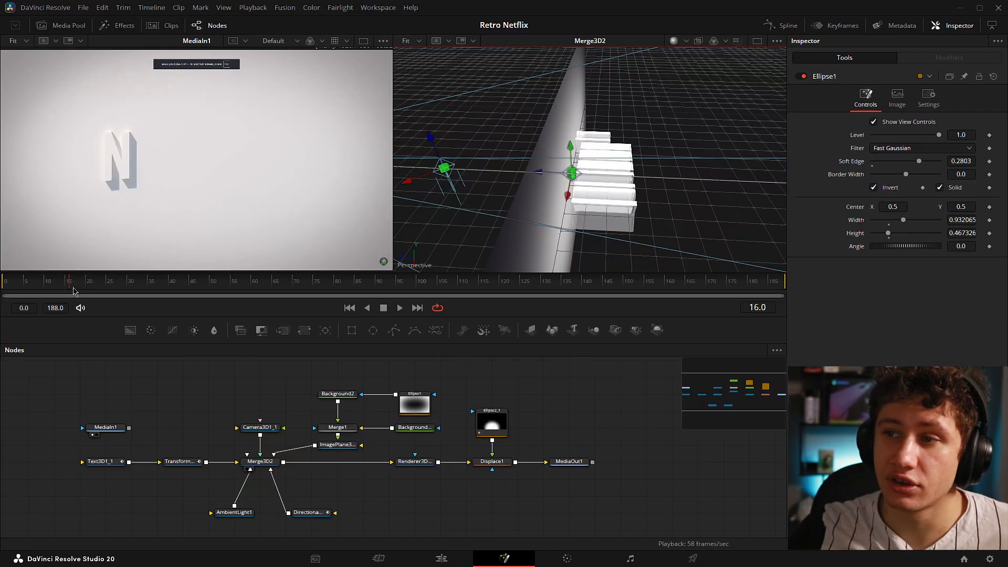
left_click_drag(74, 292, 171, 283)
left_click_drag(502, 206, 626, 205)
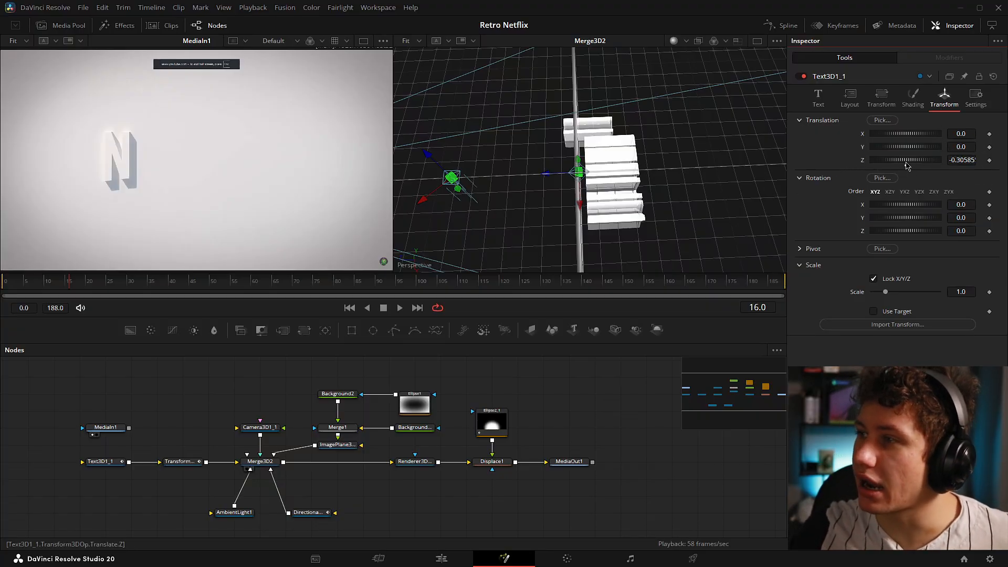
Step: Try Text3D1_1's Z translation at 0 to compare its position against the backdrop, then restore it to -0.30585
key("ctrl+z")
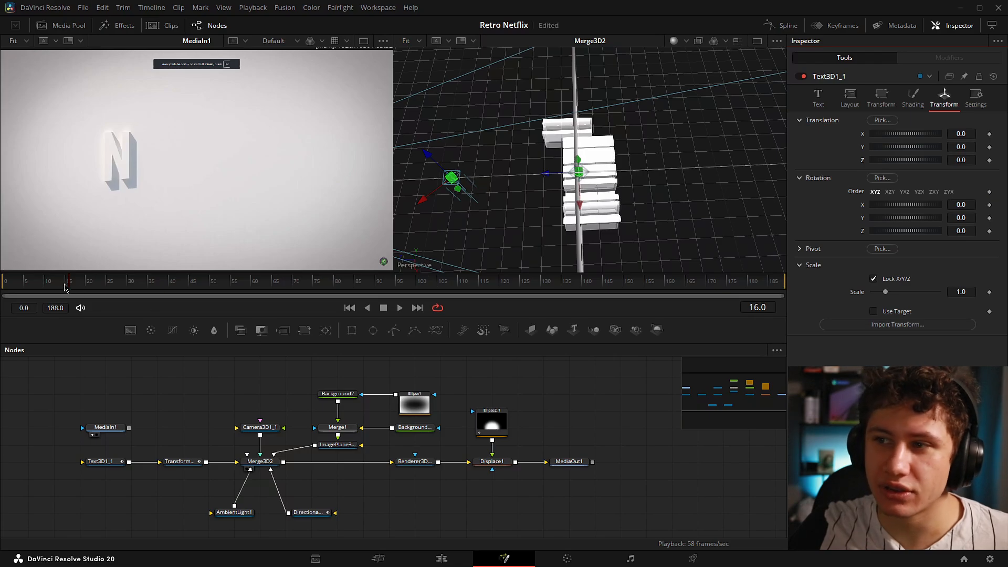
left_click_drag(65, 285, 2, 282)
left_click_drag(541, 215, 617, 173)
right_click(616, 174)
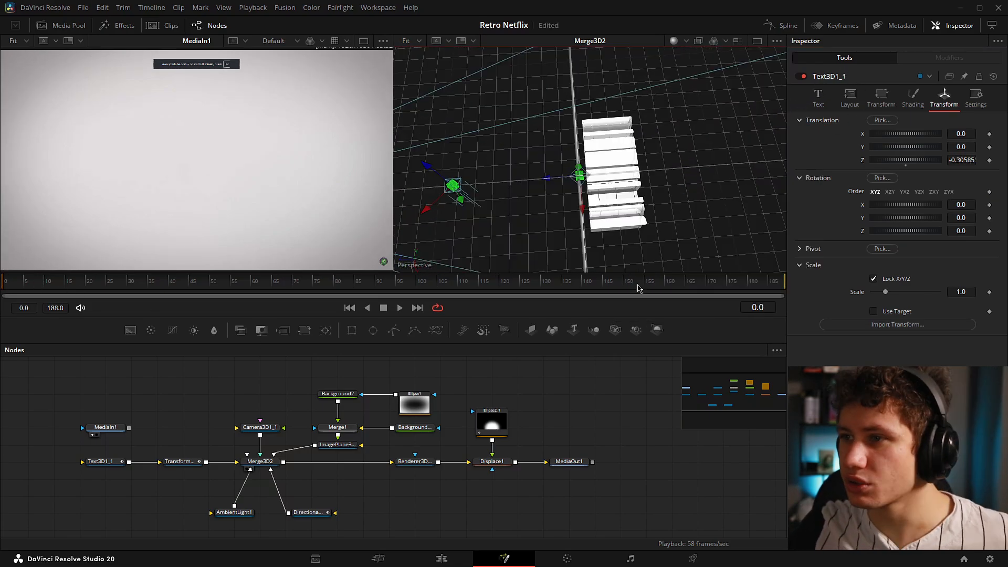
left_click_drag(638, 288, 712, 209)
Step: Scrub the animation around frame 65 and examine from the side how the text moves through the backdrop compared with the reference
left_click_drag(44, 284, 272, 285)
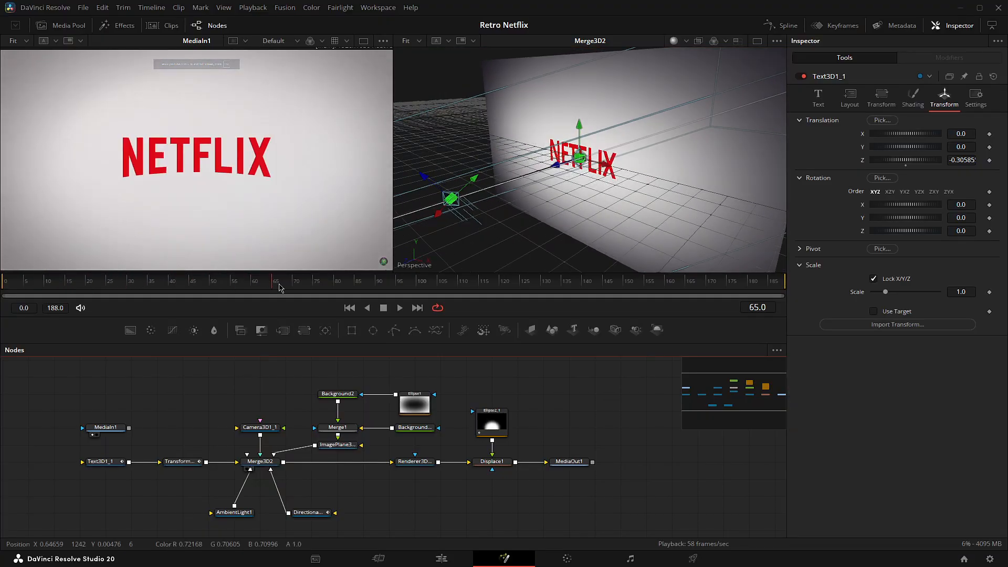
right_click(534, 175)
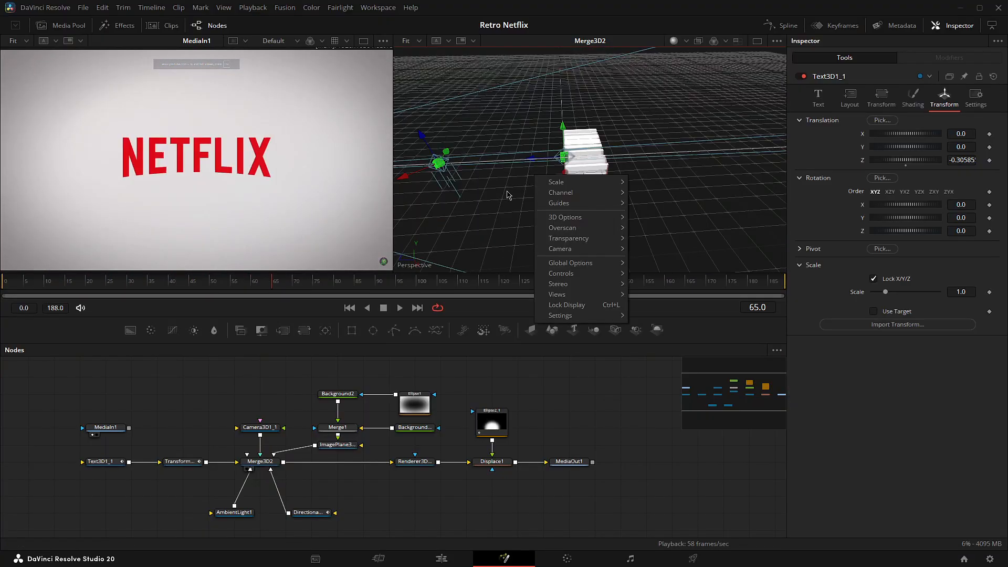
left_click(507, 192)
scroll(511, 184, "up", 5)
left_click_drag(510, 184, 614, 159)
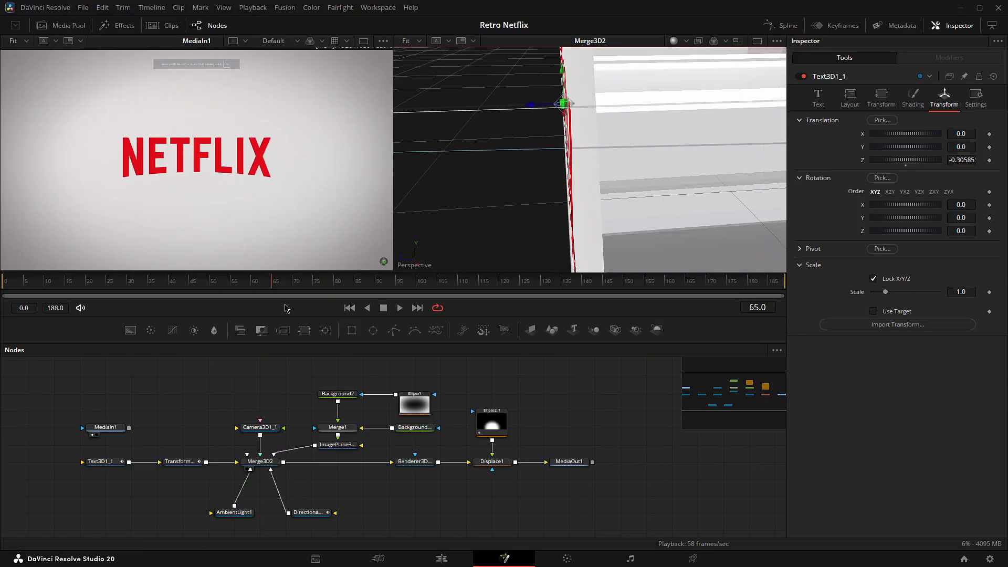
left_click_drag(187, 283, 268, 281)
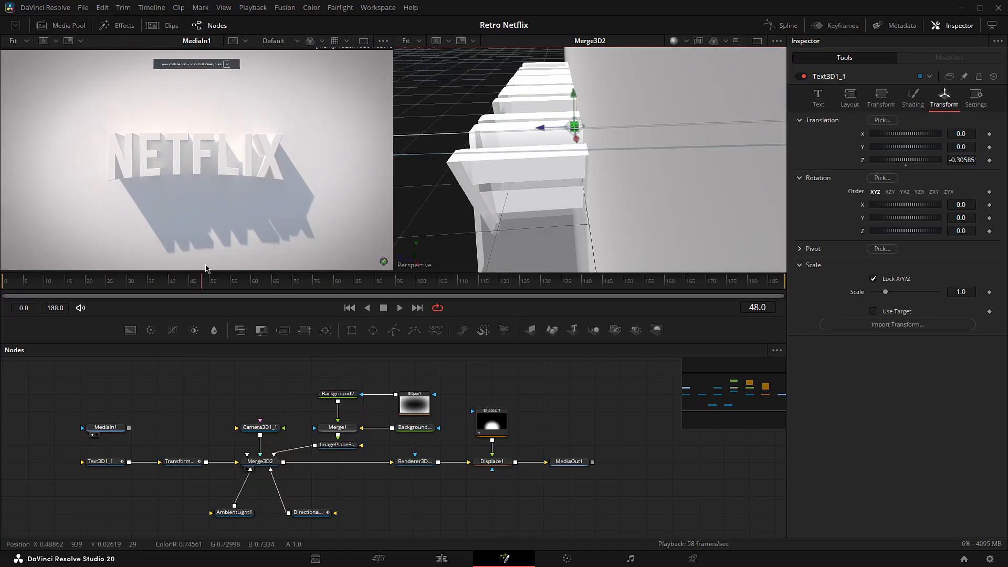
Step: Inspect ImagePlane3D1's transform settings and view the whole backdrop in the 3D scene at frame 44
left_click_drag(207, 265, 266, 253)
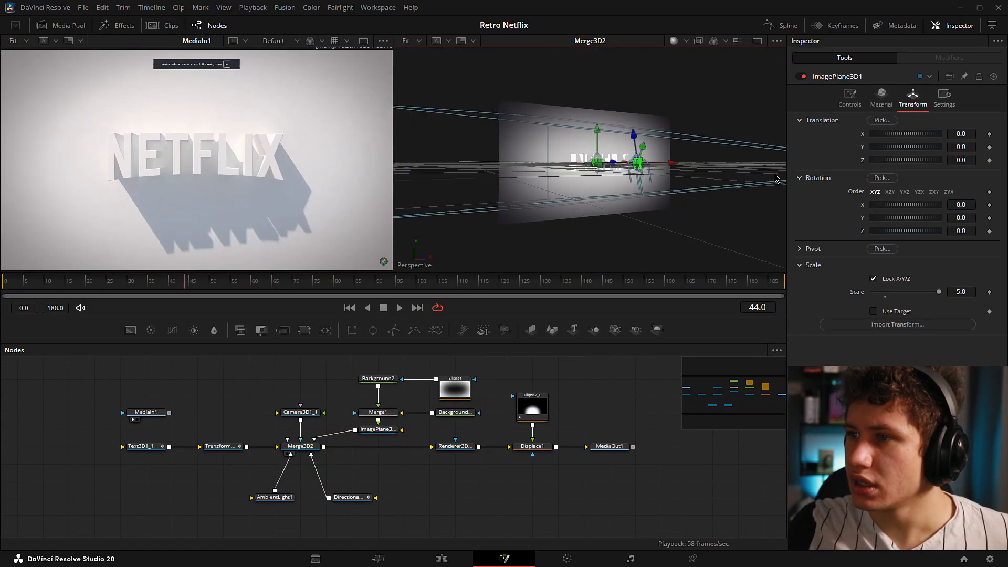
left_click_drag(472, 247, 647, 216)
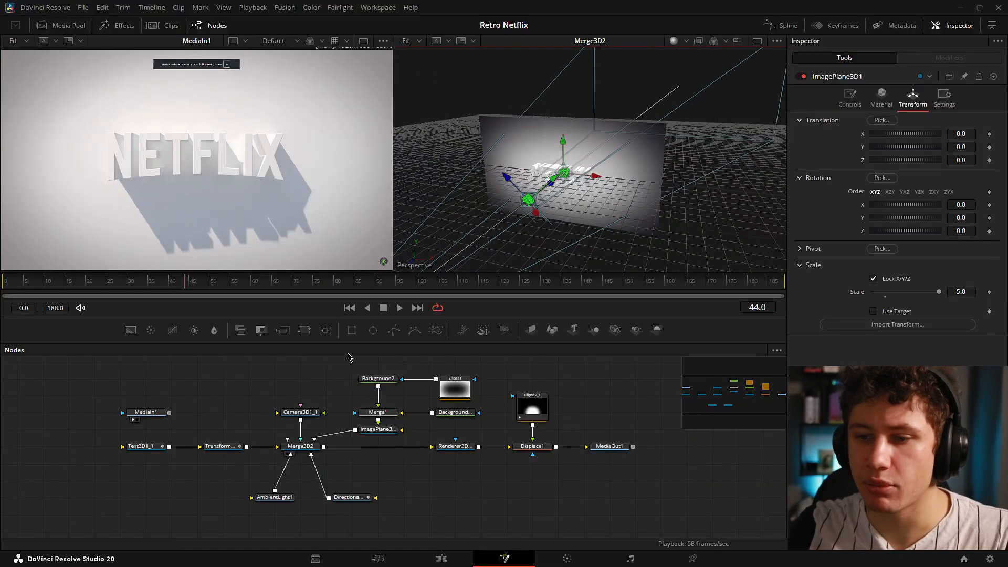
left_click(369, 487)
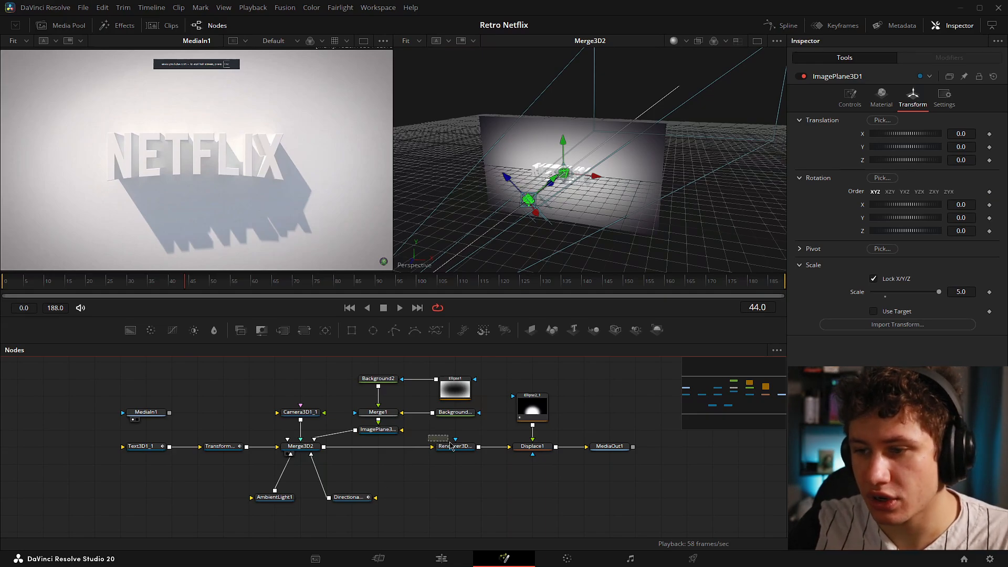
Step: Select the Renderer3D1_1 node and examine the text and backdrop of the Merge3D2 scene up close
left_click_drag(450, 442, 482, 461)
scroll(621, 220, "up", 5)
left_click_drag(648, 212, 672, 170)
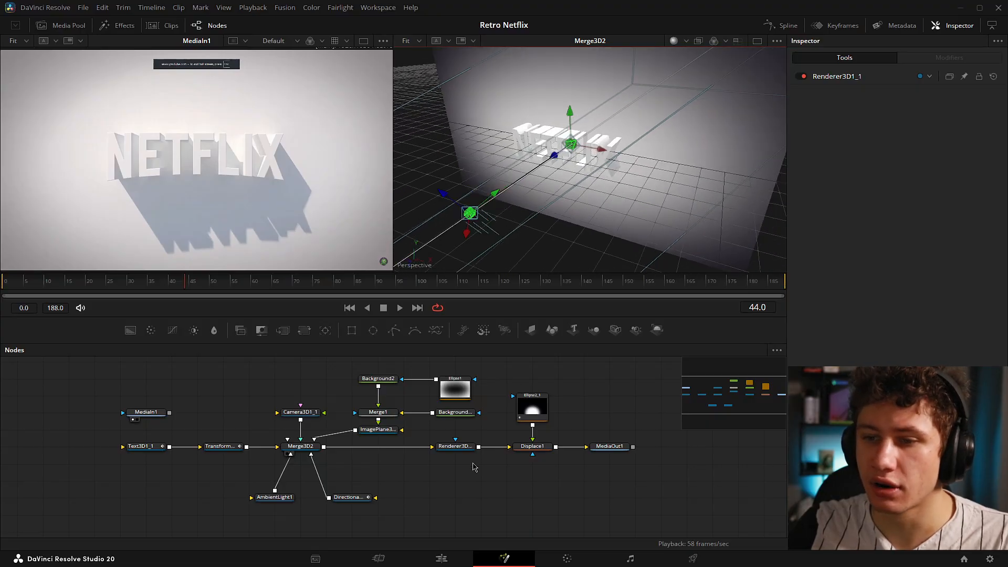
Step: Inspect Camera3D1_1's lens controls and transform settings together with its placement in the 3D scene
left_click(300, 411)
scroll(543, 226, "down", 3)
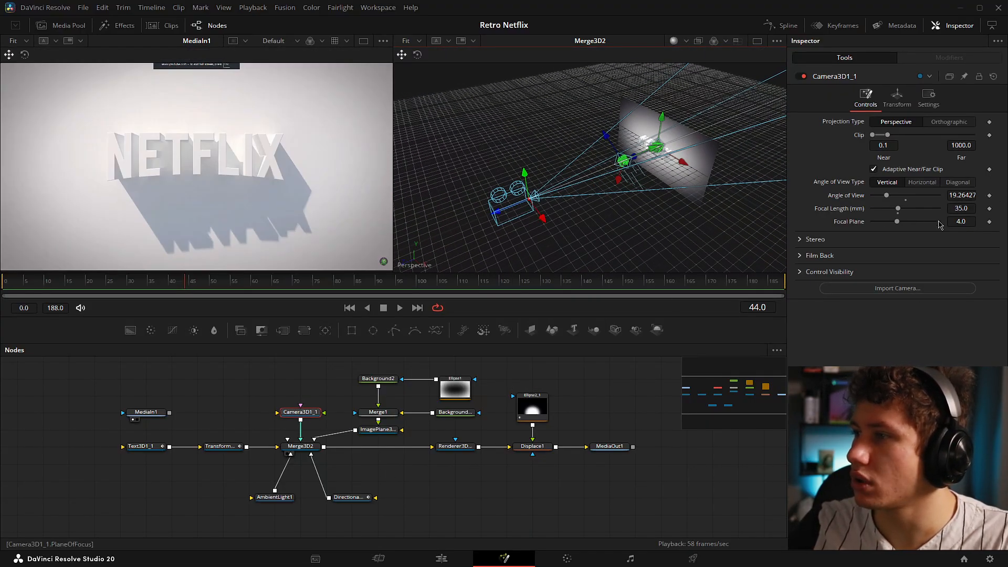
left_click(896, 101)
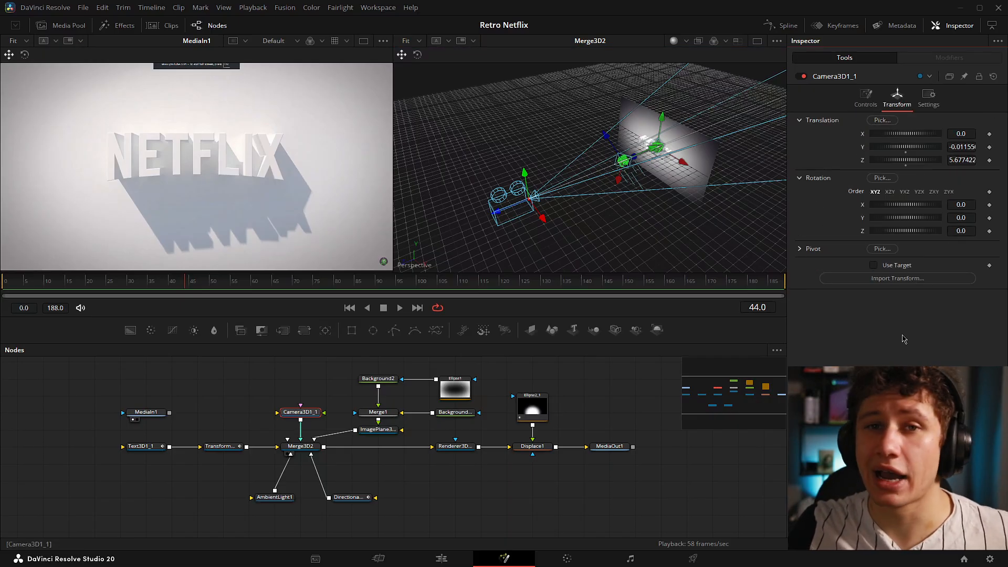
left_click(315, 386)
Step: Select the AmbientLight1 and DirectionalLight1 nodes and review their color, intensity and shadow settings
scroll(330, 462, "up", 2)
left_click_drag(330, 465, 382, 441)
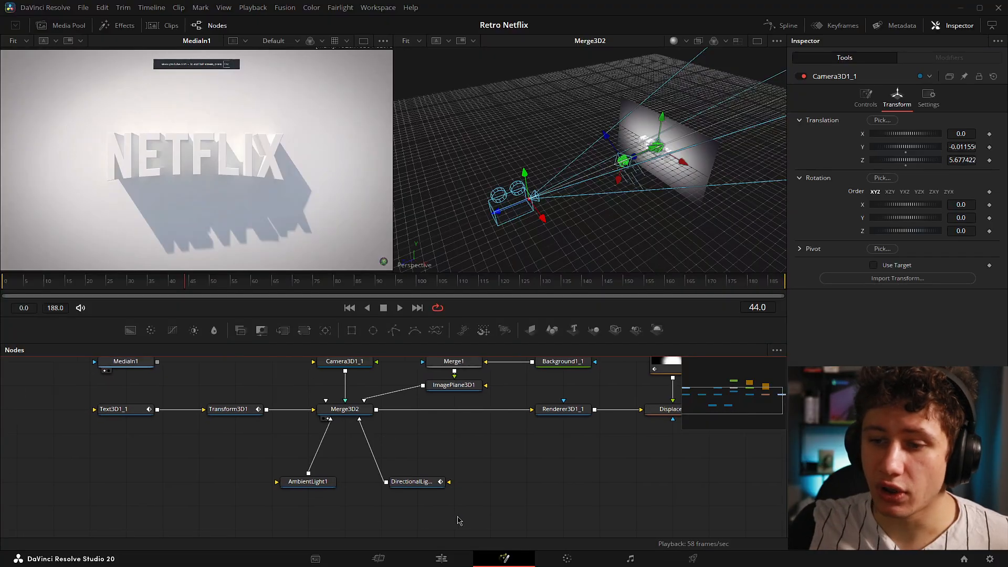
left_click_drag(468, 515, 246, 449)
left_click(310, 486)
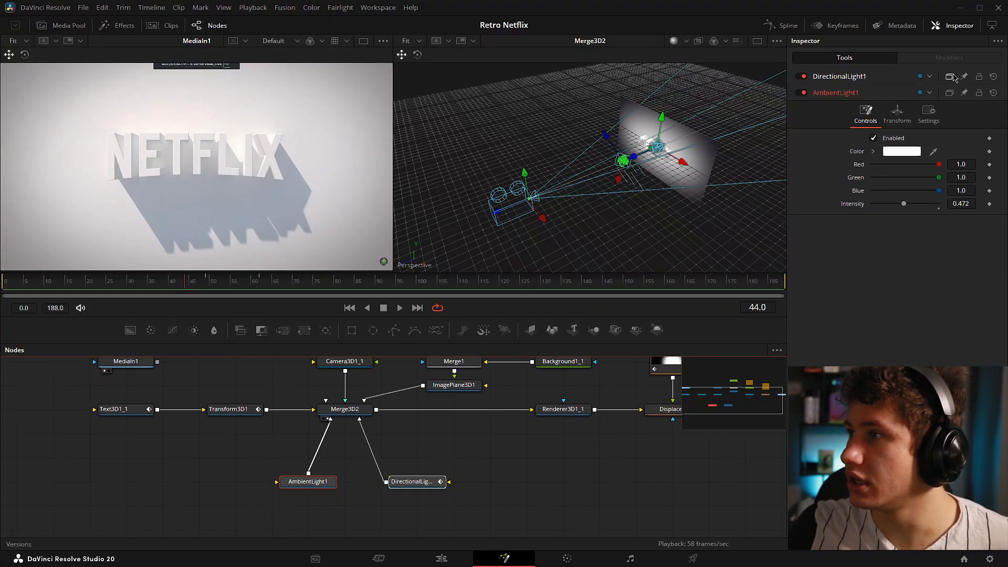
left_click(417, 481)
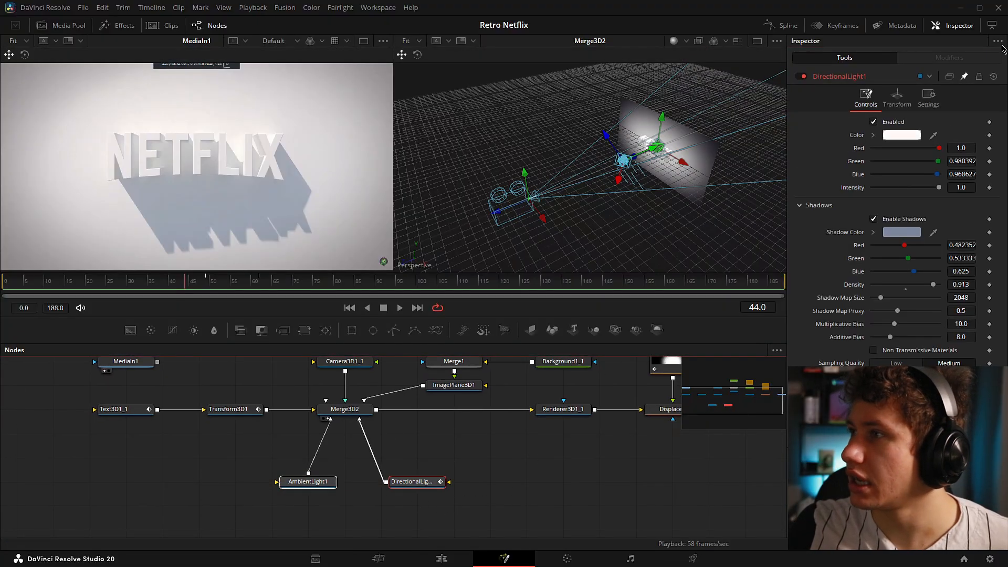
Step: Disable AmbientLight1 and disconnect DirectionalLight1 from Merge3D2
left_click(308, 481)
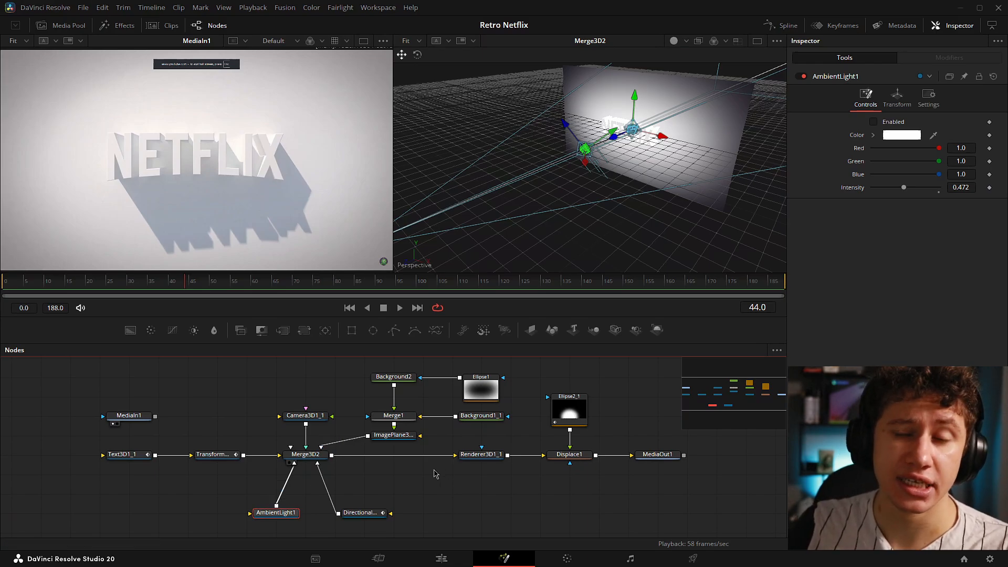
left_click(322, 481)
key("Delete")
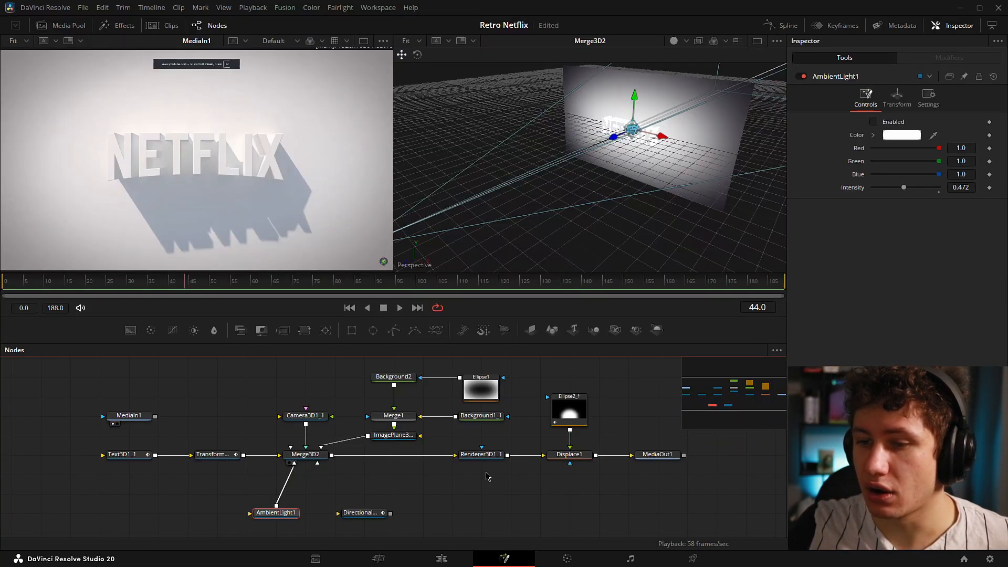
Step: Turn on lighting in the second viewer and examine the scene without any active light
left_click(687, 41)
left_click(696, 86)
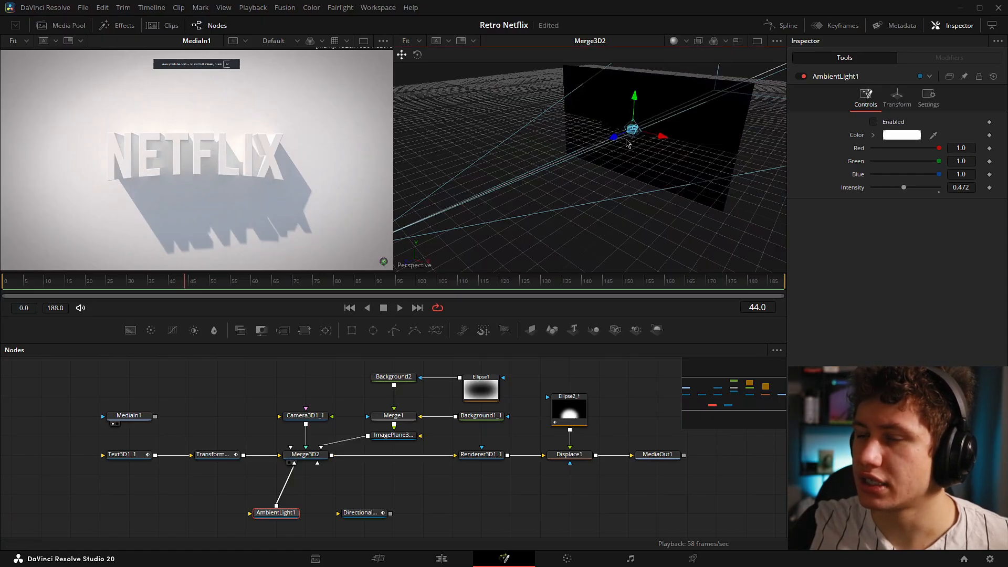
scroll(627, 140, "up", 3)
left_click_drag(680, 155, 533, 252)
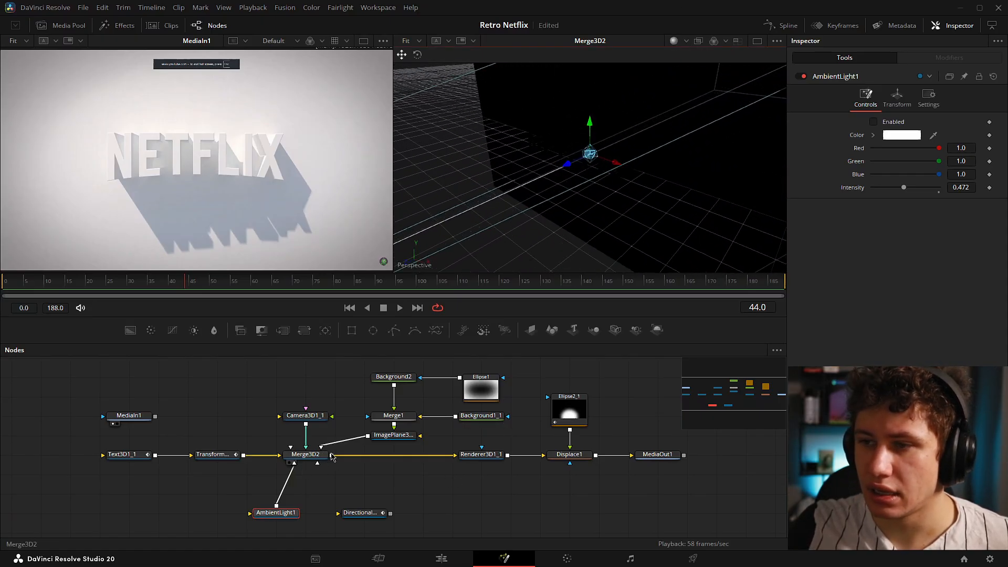
Step: Adjust the 3D viewer's lighting options, show Renderer3D1_1 in the second viewer, and re-enable AmbientLight1 with DirectionalLight1 reconnected
left_click(686, 41)
left_click(699, 102)
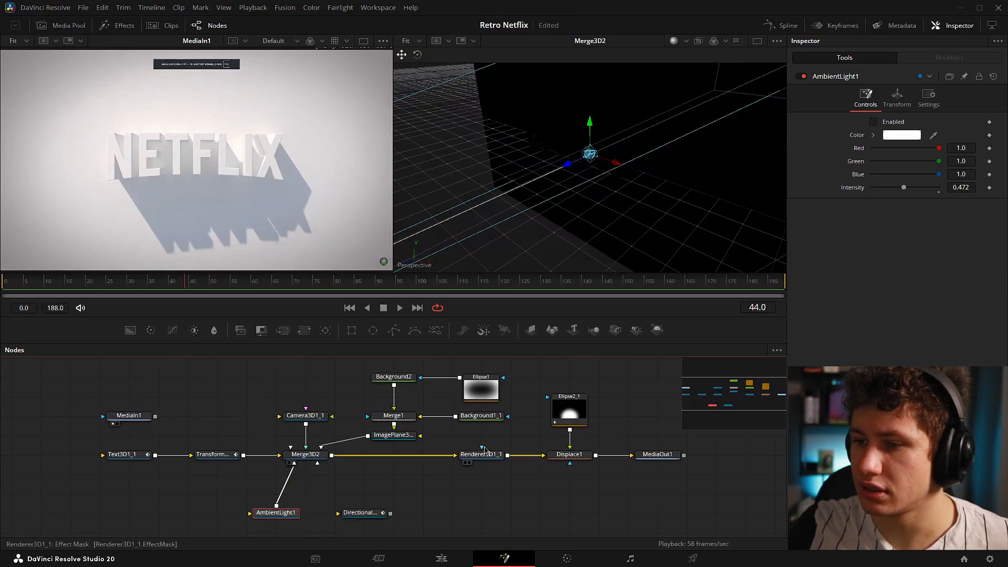
left_click(469, 462)
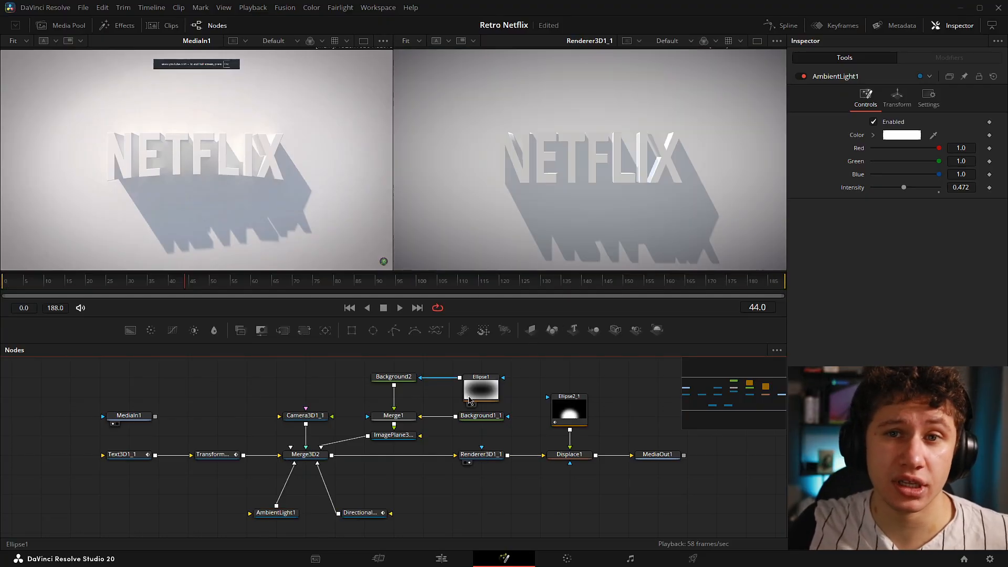
Step: Disconnect DirectionalLight1 from Merge3D2 and examine the scene lit only by AmbientLight1, both rendered and in the Merge3D2 view
left_click(320, 472)
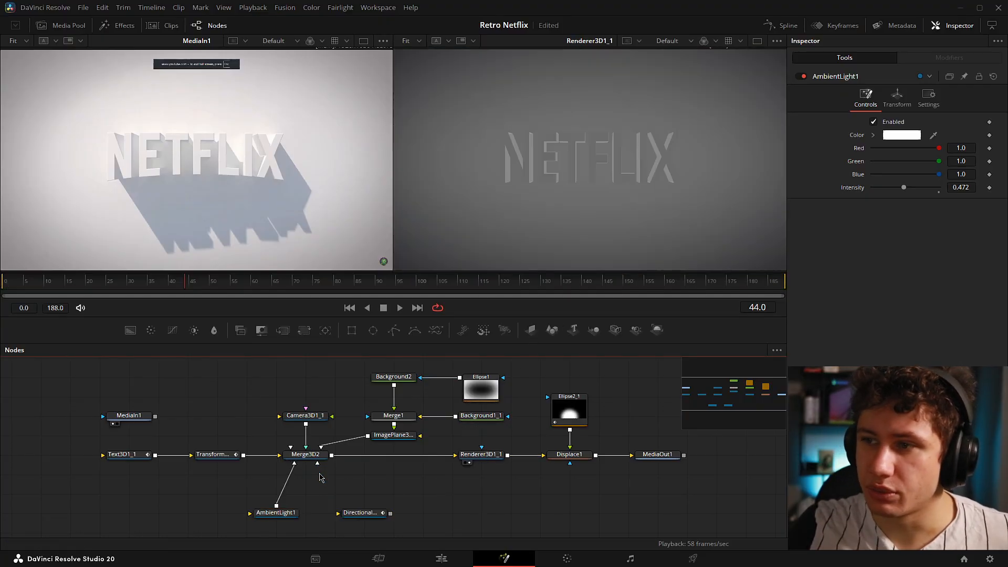
left_click(276, 513)
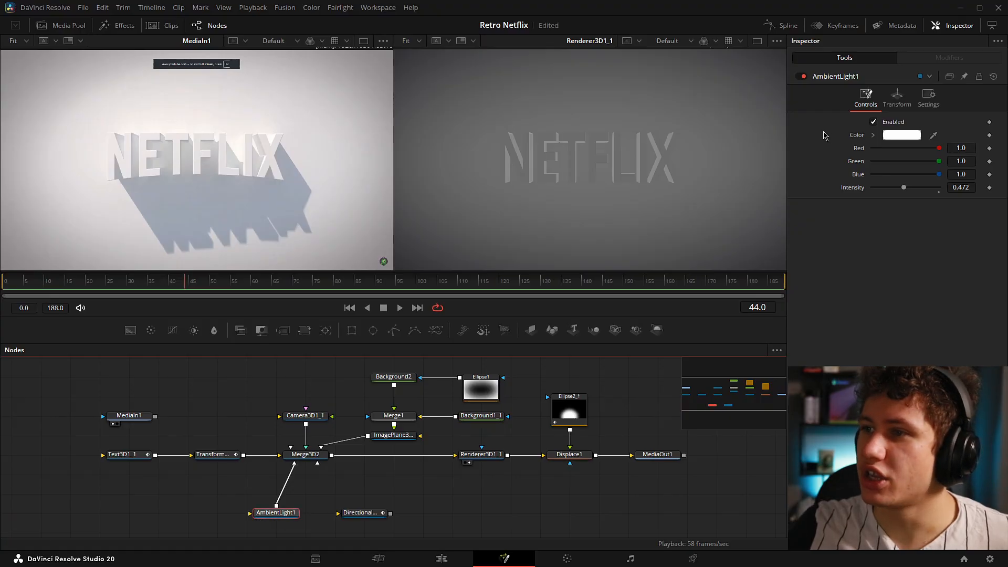
scroll(677, 131, "down", 1)
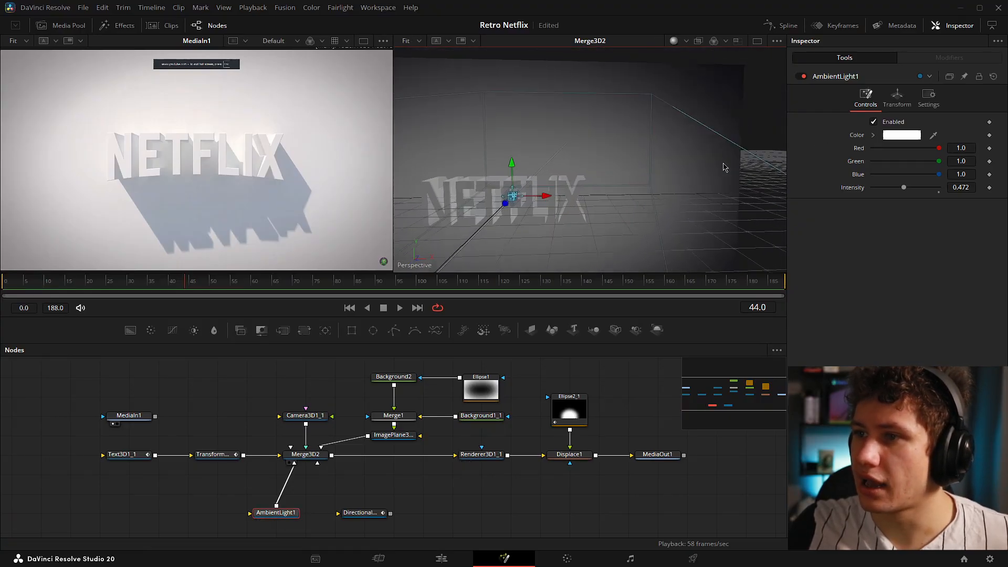
left_click_drag(722, 165, 630, 160)
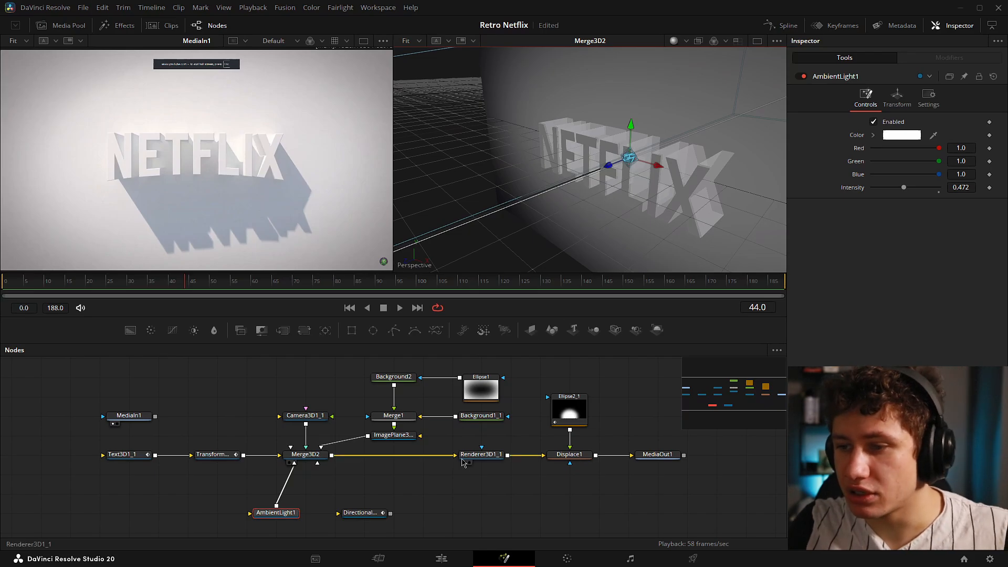
Step: Show Renderer3D1_1 in the second viewer and examine the material and bevel material shading settings of Text3D1_1
left_click(469, 463)
left_click(125, 454)
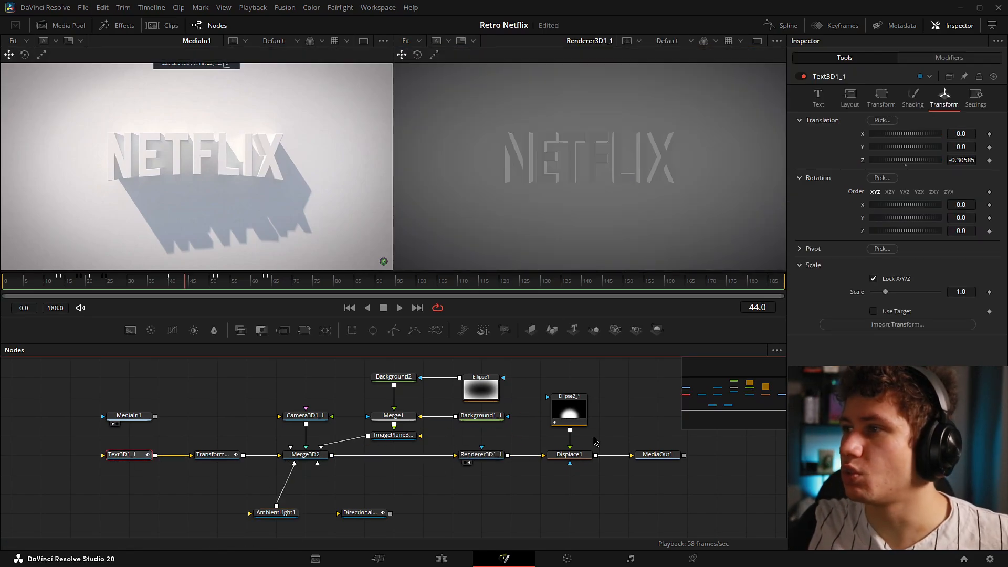
left_click(818, 97)
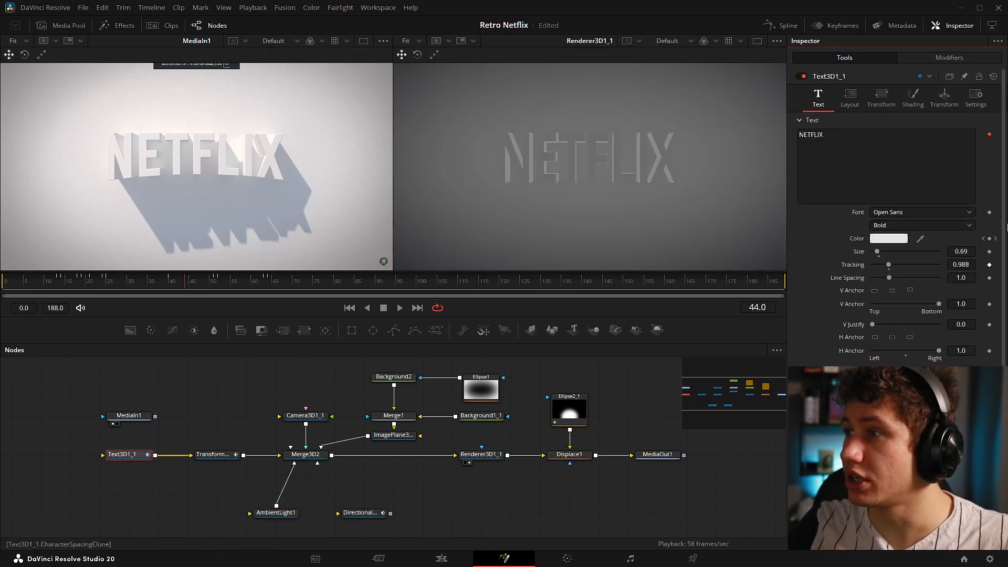
left_click(911, 99)
scroll(840, 189, "down", 3)
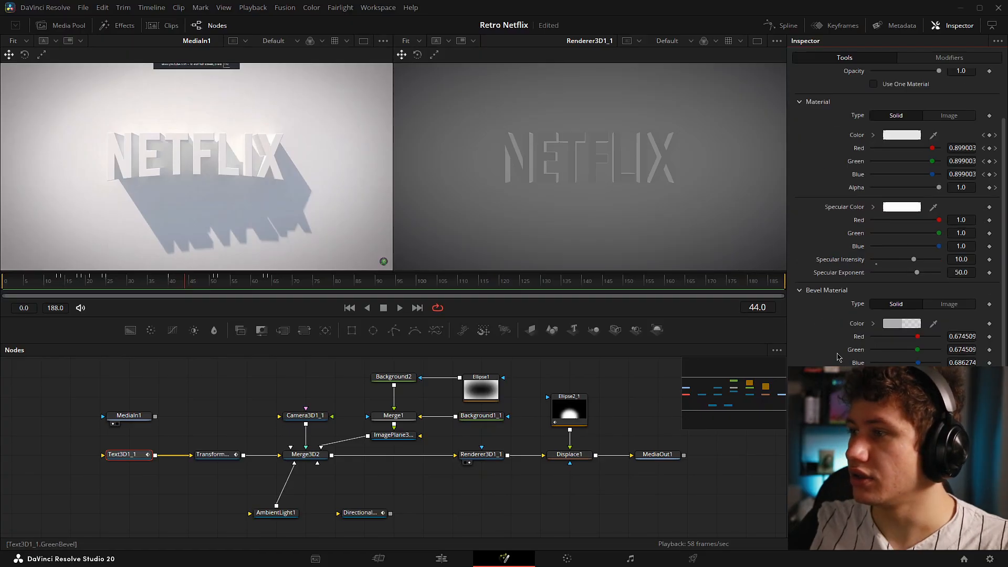
scroll(840, 189, "up", 3)
scroll(838, 193, "down", 3)
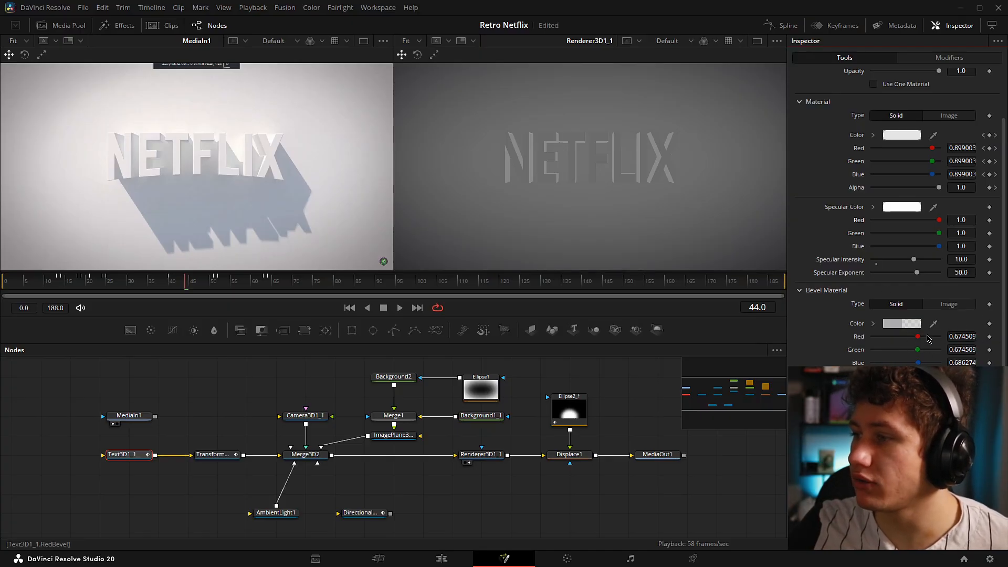
scroll(943, 366, "up", 2)
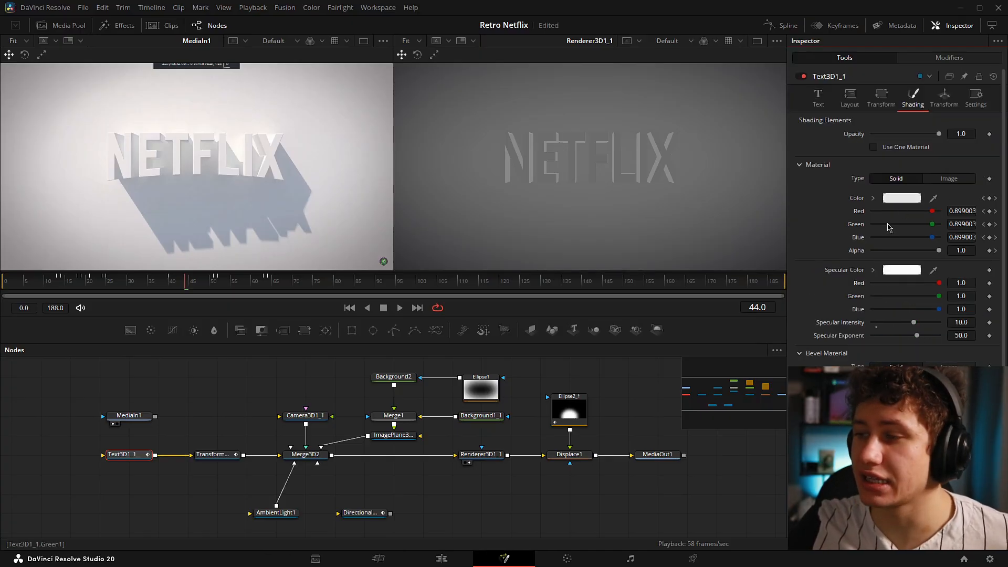
scroll(894, 215, "down", 2)
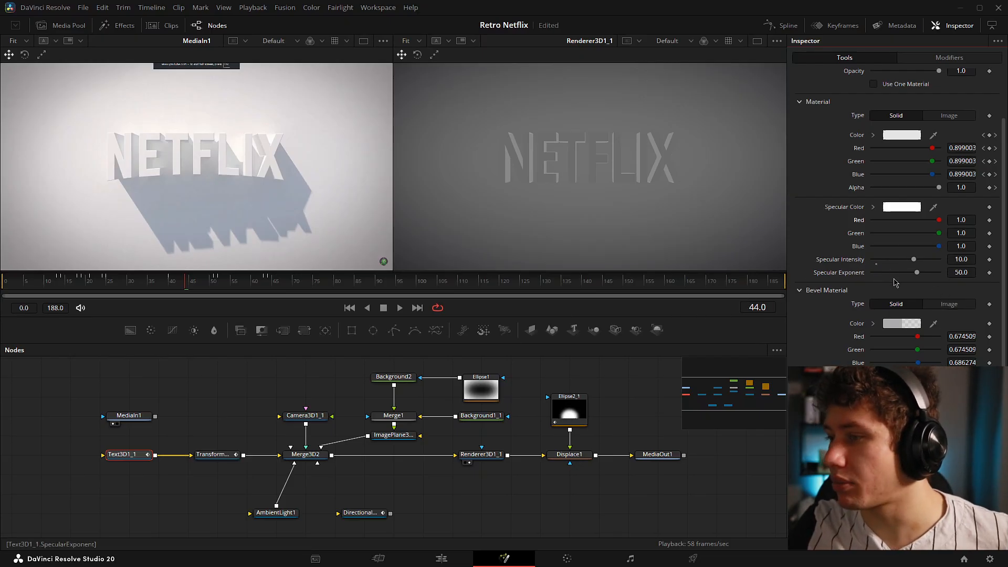
left_click(645, 378)
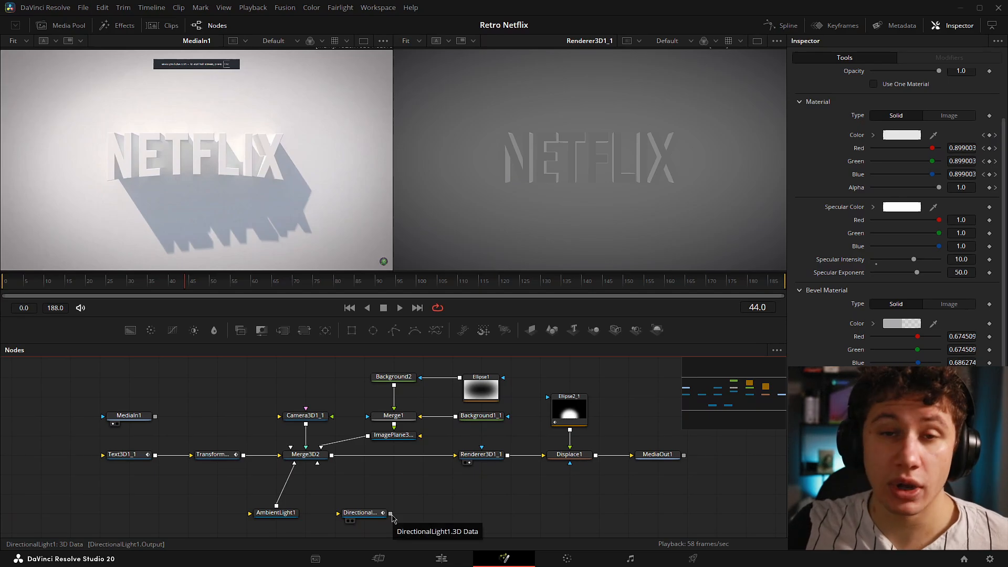
Step: Reconnect DirectionalLight1 to Merge3D2, disconnect AmbientLight1, and bring up the directional light's colour and shadow settings
left_click_drag(390, 513, 317, 463)
left_click(291, 470)
key("Delete")
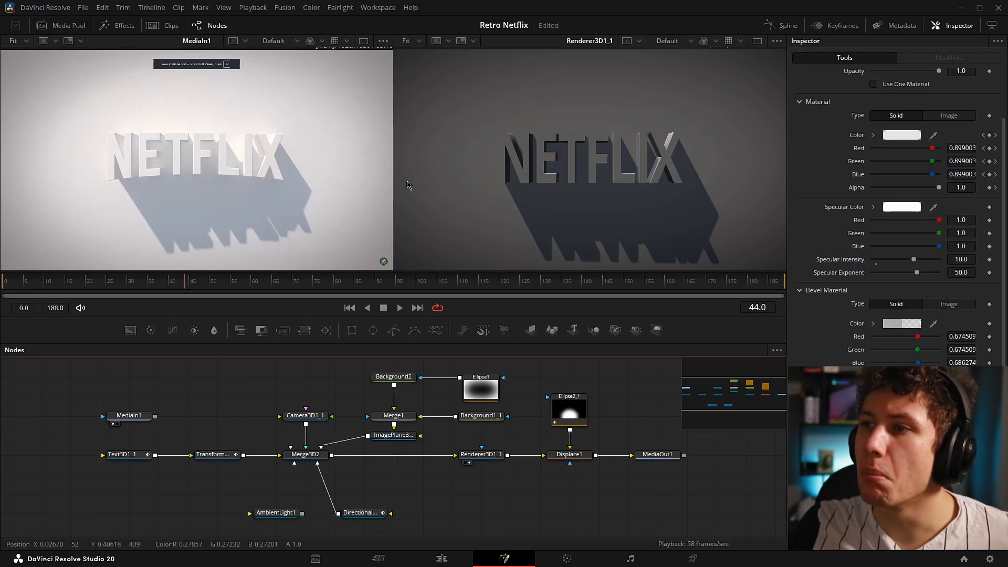
left_click(373, 514)
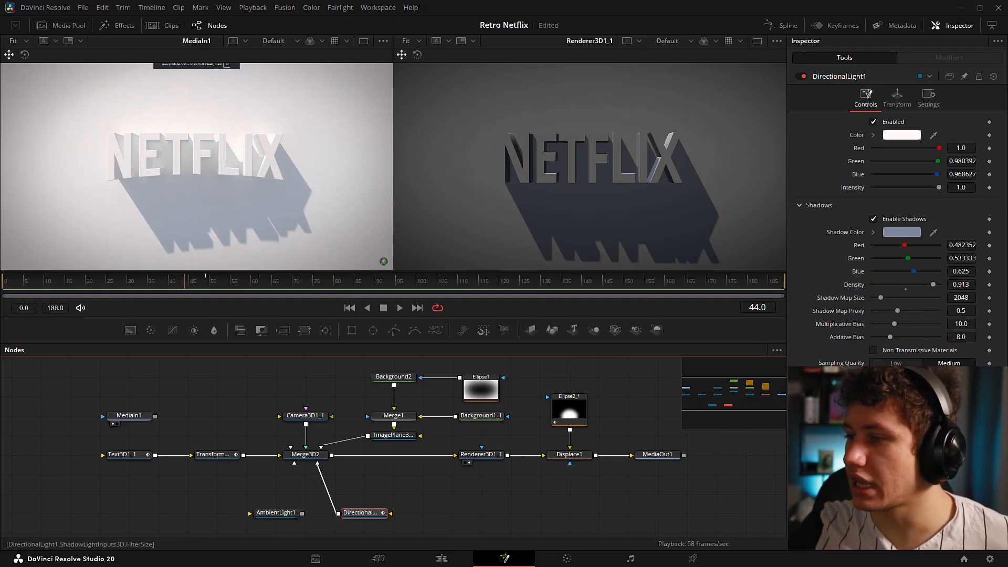
Step: Reconnect AmbientLight1 to Merge3D2 and review the control settings of both lights
left_click_drag(302, 513, 302, 456)
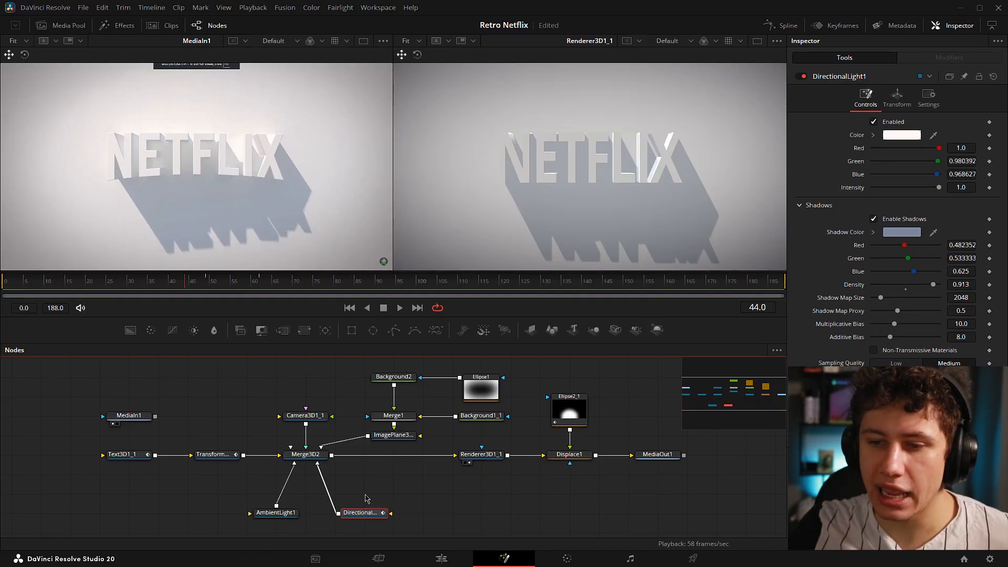
left_click(281, 515)
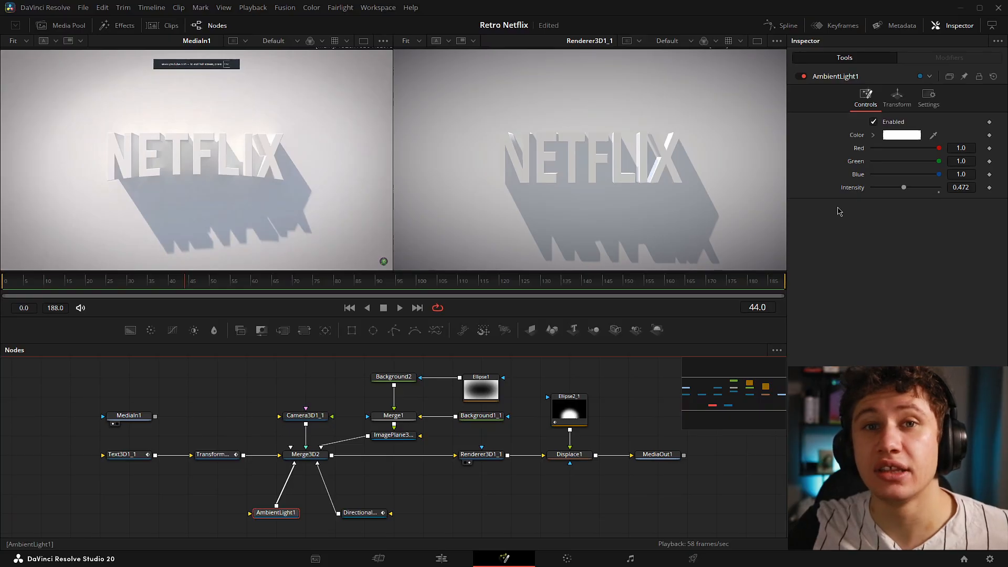
left_click(360, 513)
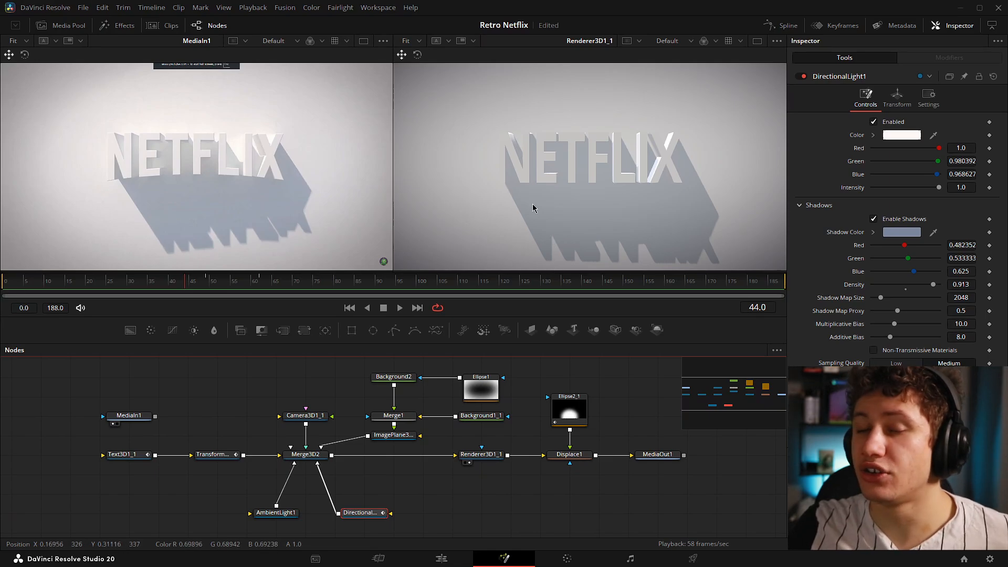
left_click(275, 512)
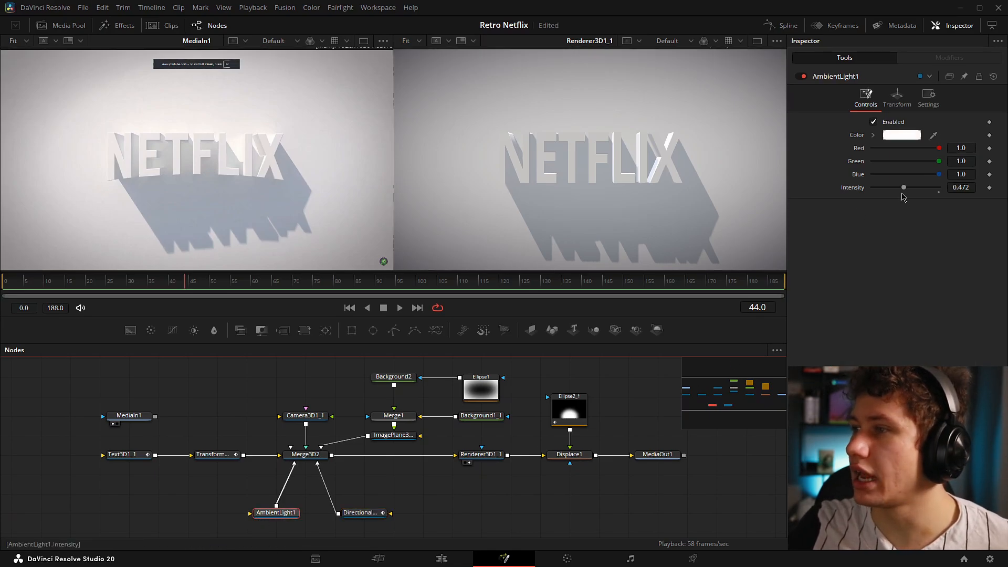
Step: Try a higher intensity on AmbientLight1 and an intensity of 0 on DirectionalLight1, and undo the trial changes
left_click_drag(908, 187, 943, 188)
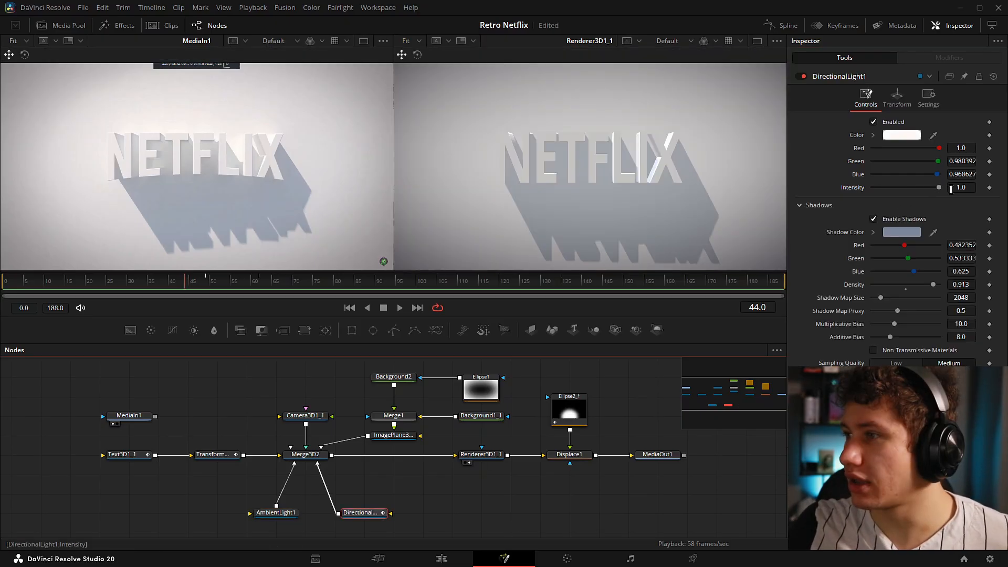
left_click_drag(941, 190, 871, 195)
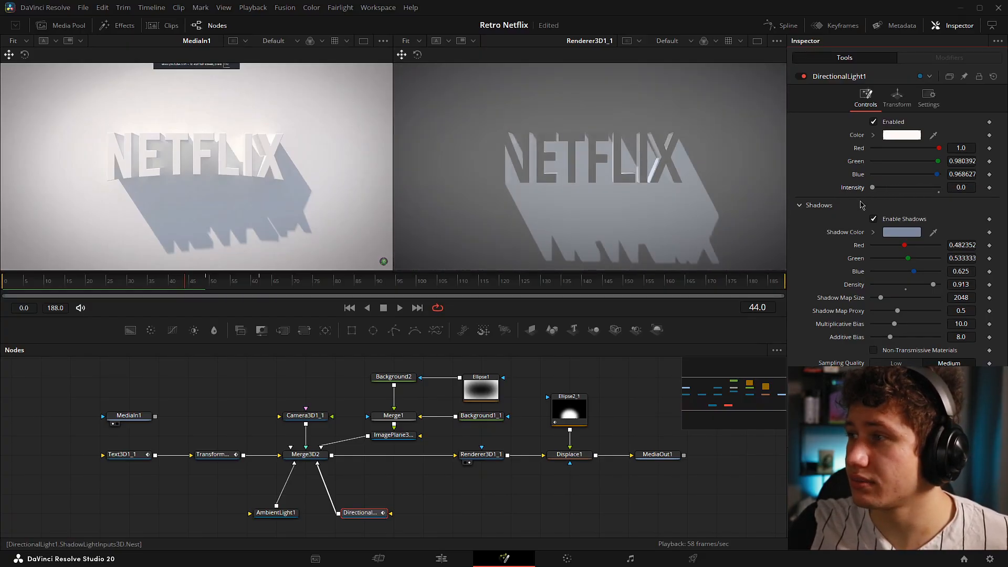
key("ctrl+z")
Step: Show MediaOut1 in the first viewer and Merge3D2 in the second, with DirectionalLight1's transform settings open
left_click_drag(327, 457, 604, 149)
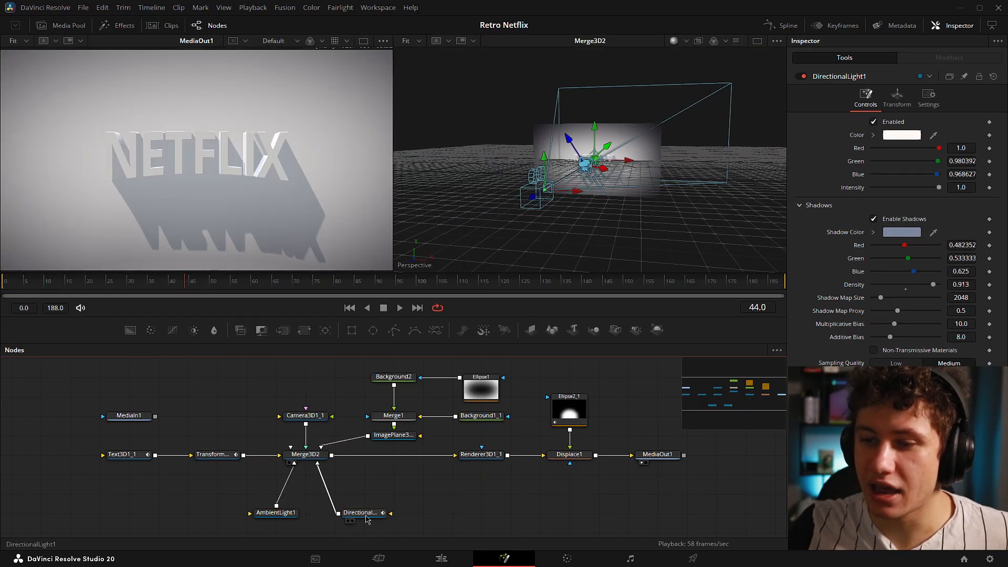
key("ctrl+c")
key("ctrl+v")
key("ctrl+z")
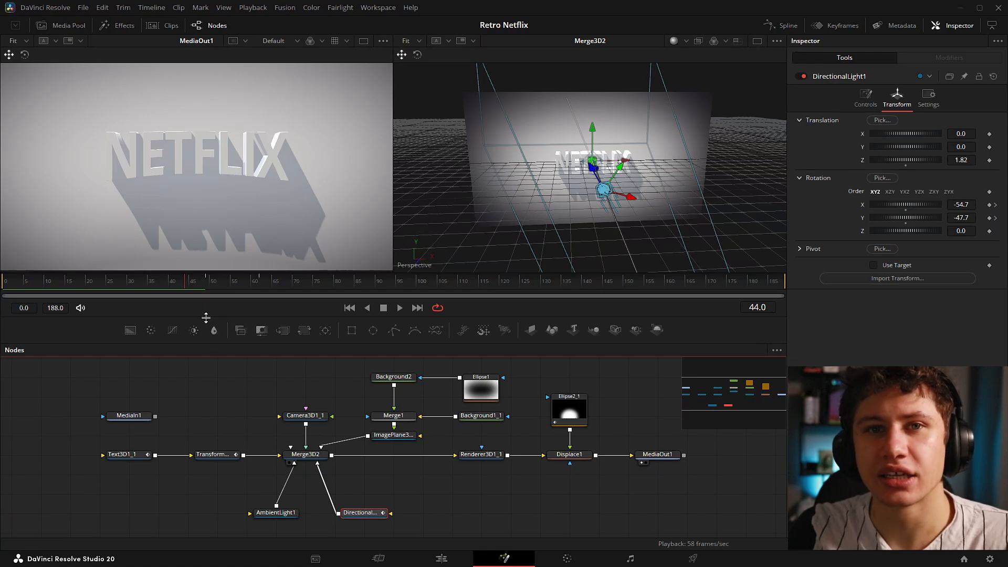
Step: Show MediaIn1 in the first viewer and compare its shadow movement with DirectionalLight1's rotation keyframes between frames 49 and 61
left_click(180, 290)
left_click_drag(179, 290, 213, 286)
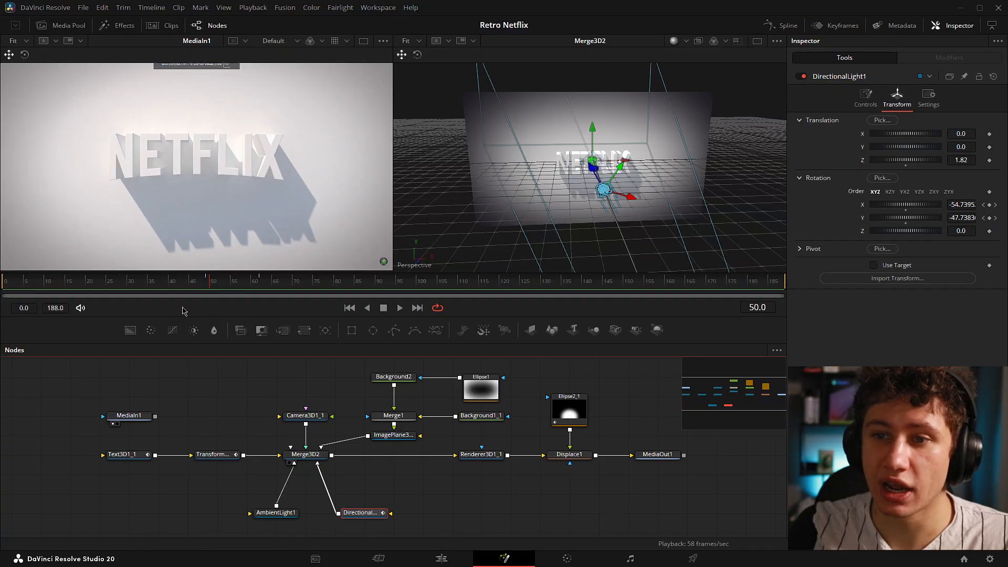
left_click_drag(211, 287, 207, 285)
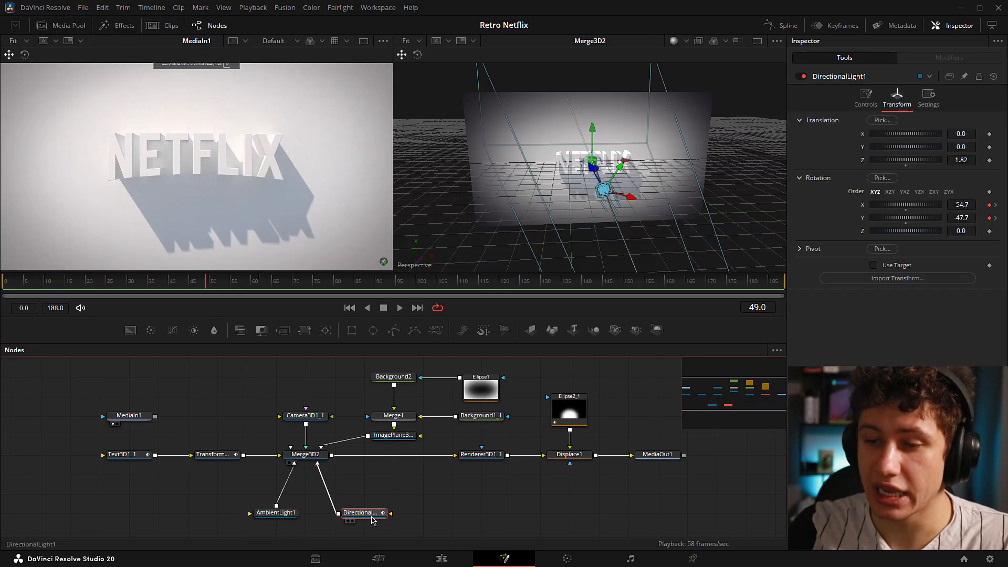
left_click(165, 288)
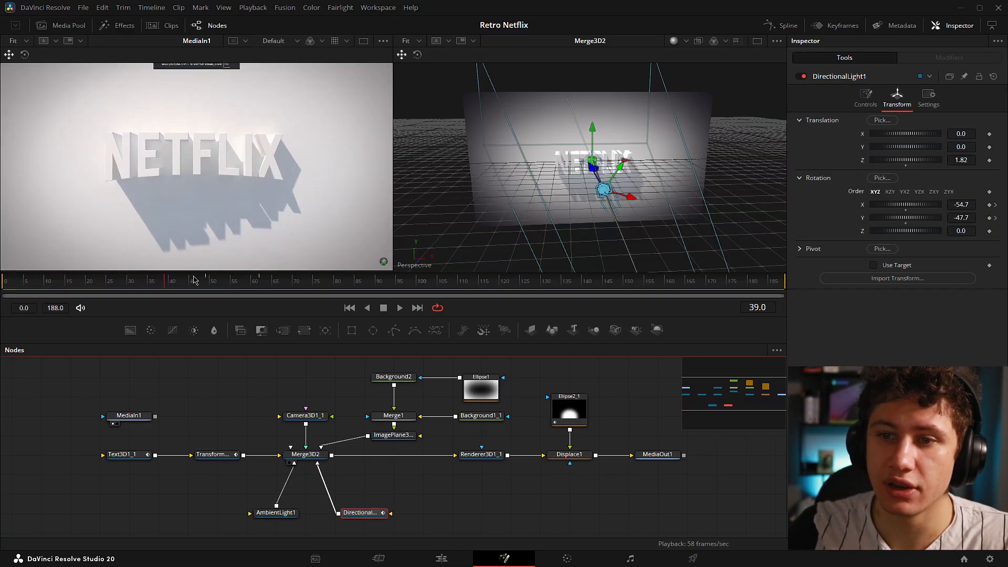
left_click(209, 283)
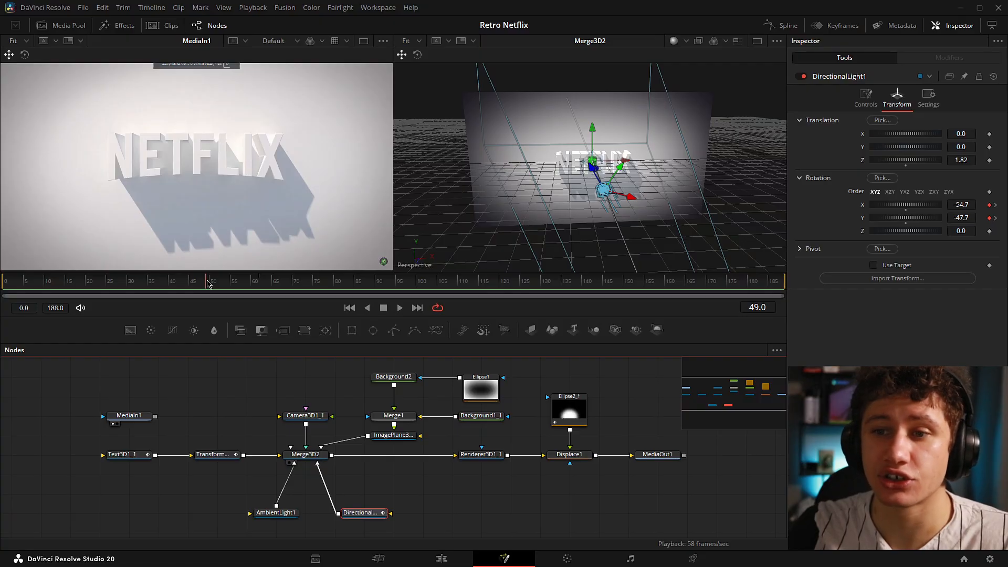
left_click(273, 284)
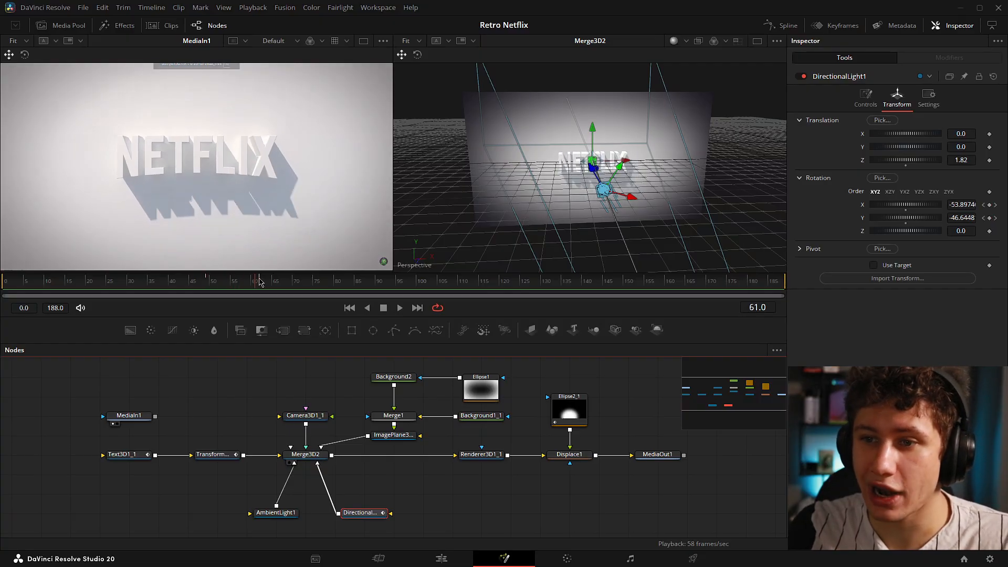
left_click(207, 283)
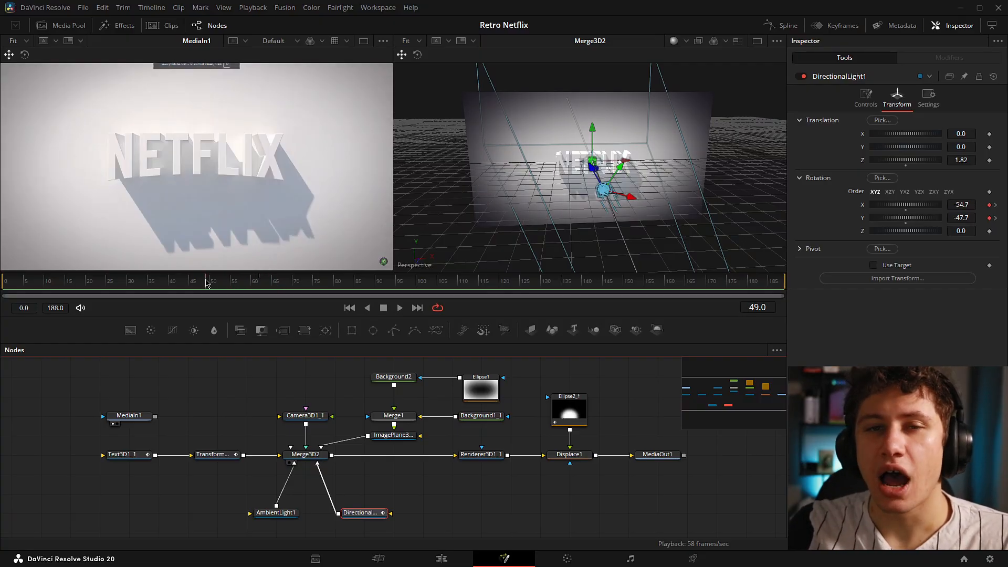
left_click_drag(214, 281, 257, 289)
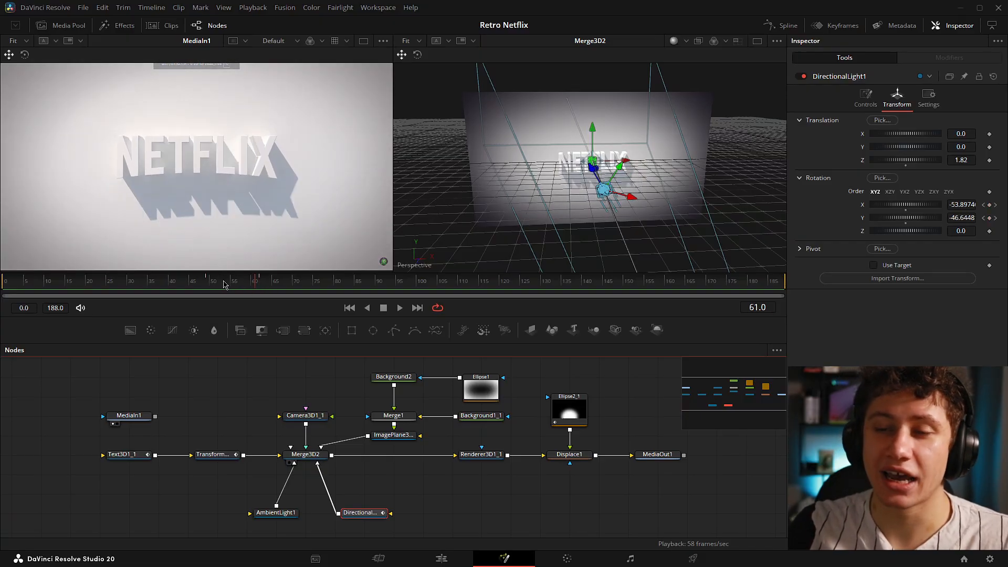
Step: Examine from an angled close-up of the Merge3D2 scene how DirectionalLight1 rotates between frames 49 and 62
left_click_drag(678, 189, 645, 231)
left_click(208, 281)
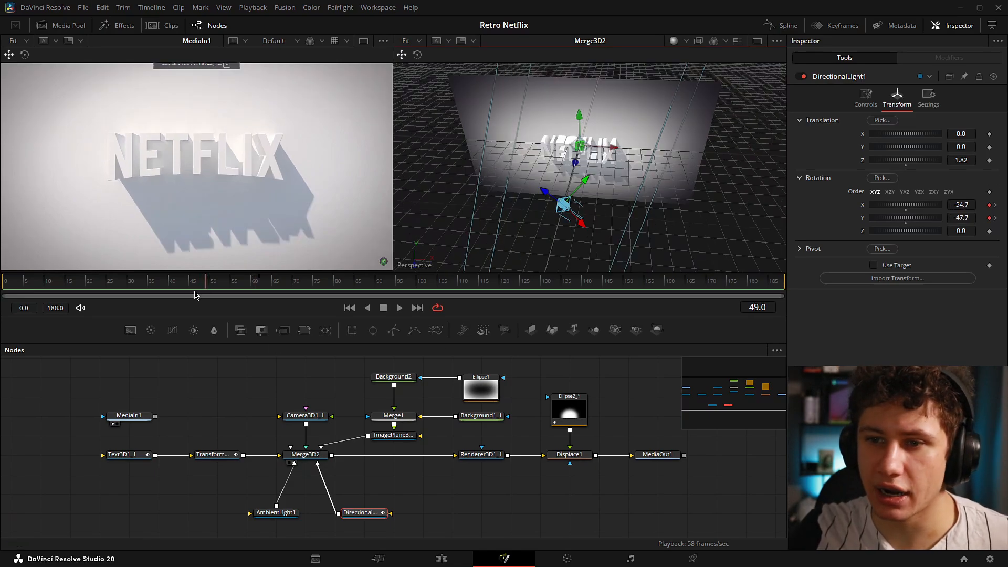
mouse_move(209, 286)
left_mouse_down()
mouse_move(275, 288)
mouse_move(213, 287)
left_mouse_up()
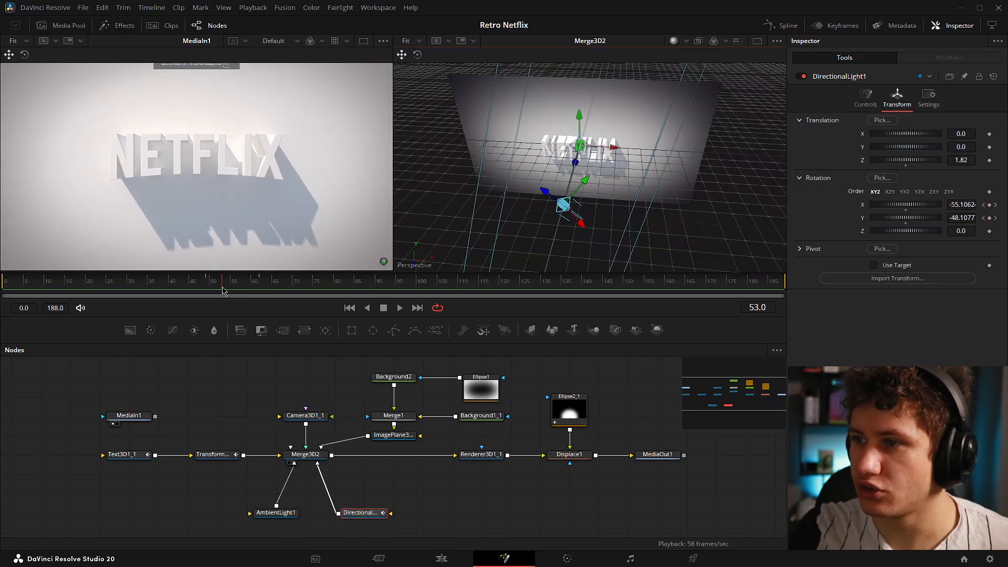
scroll(524, 244, "up", 3)
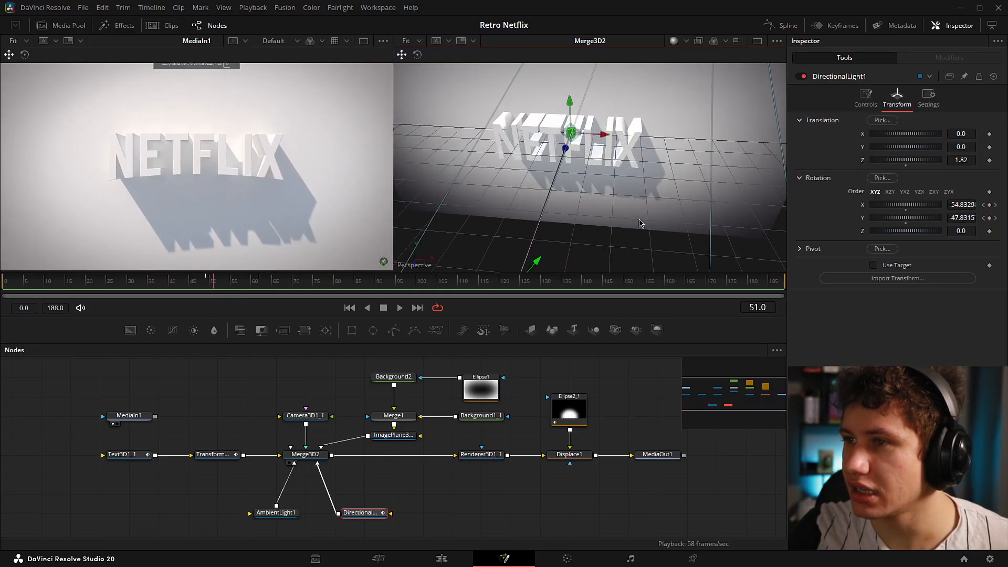
left_click_drag(525, 243, 543, 203)
mouse_move(212, 286)
left_mouse_down()
mouse_move(269, 286)
mouse_move(209, 286)
mouse_move(221, 298)
left_mouse_up()
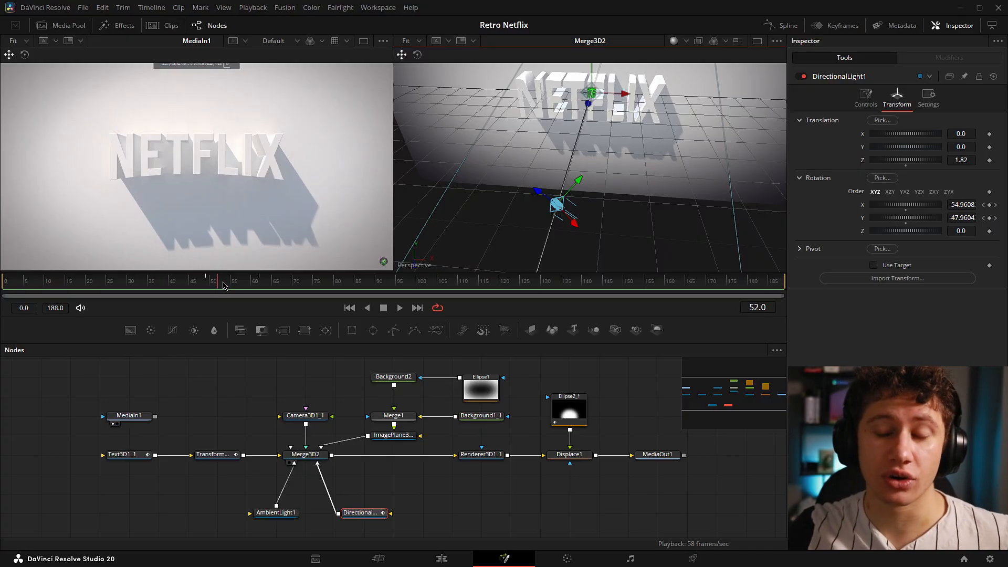
left_click_drag(207, 283, 263, 284)
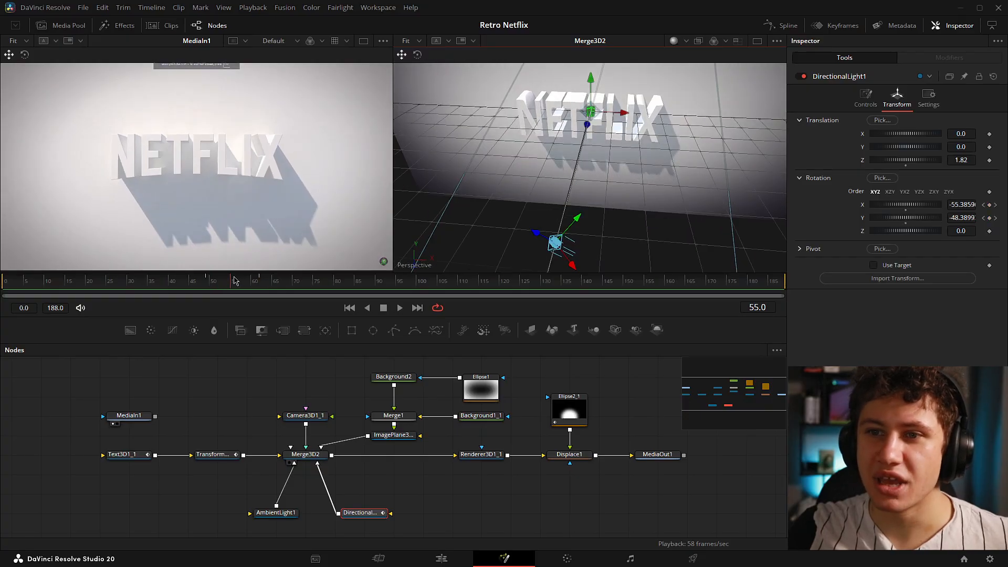
left_click_drag(231, 285, 262, 288)
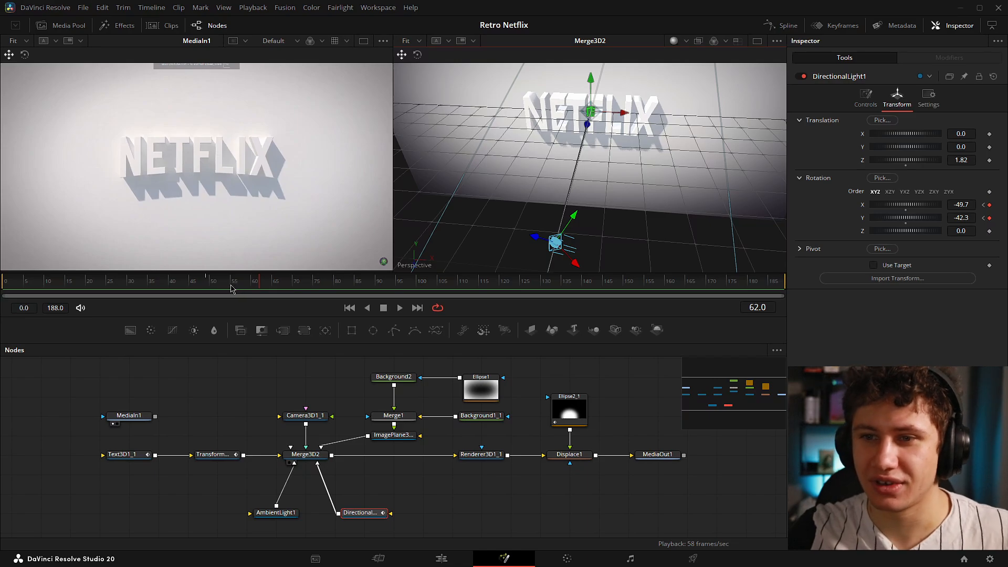
Step: Show MediaOut1 in the second viewer and scrub the animation from frame 32 to compare it with the reference
left_click(140, 281)
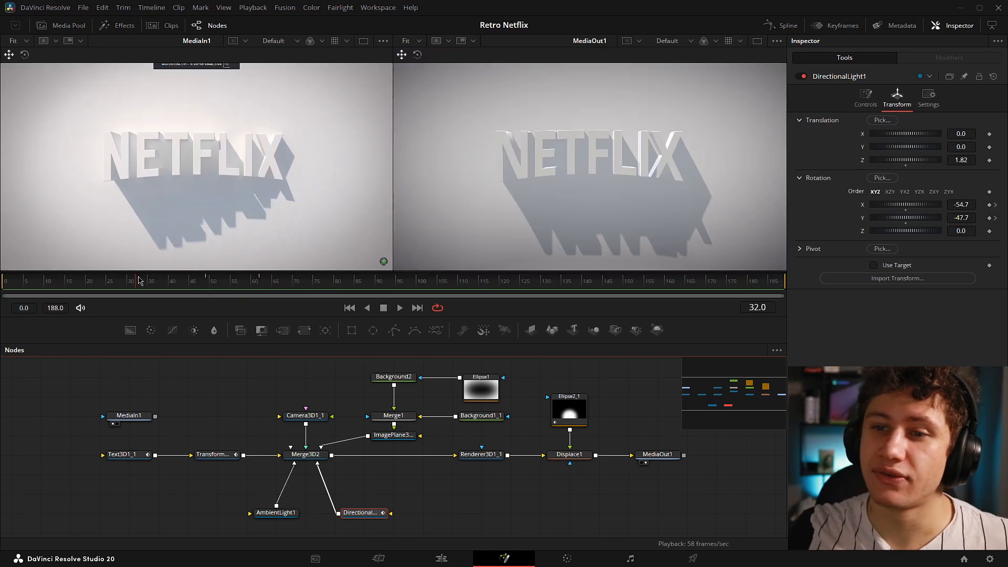
left_click_drag(140, 281, 38, 289)
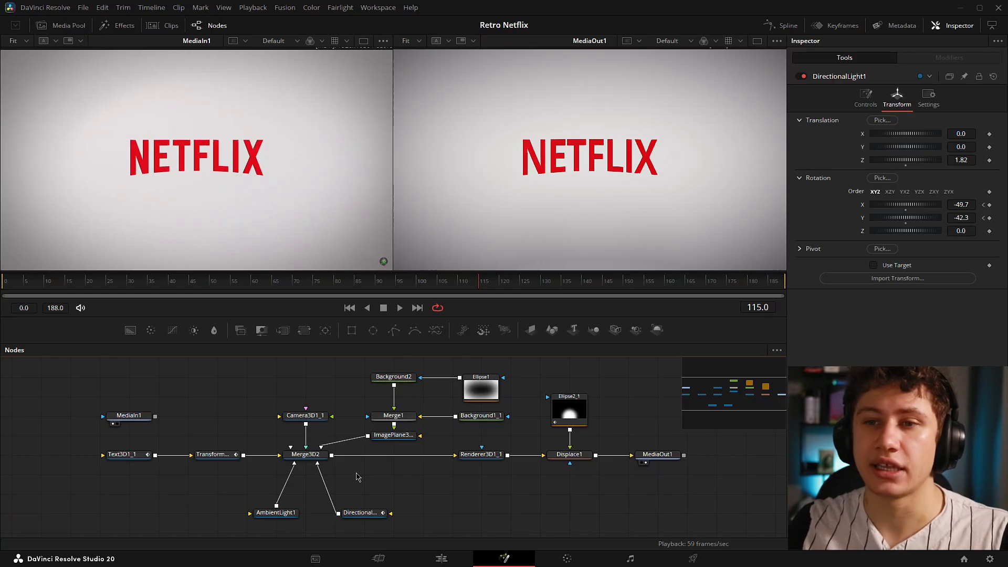
Step: Examine the renderer settings of Renderer3D1_1 and its available renderer types
left_click(479, 454)
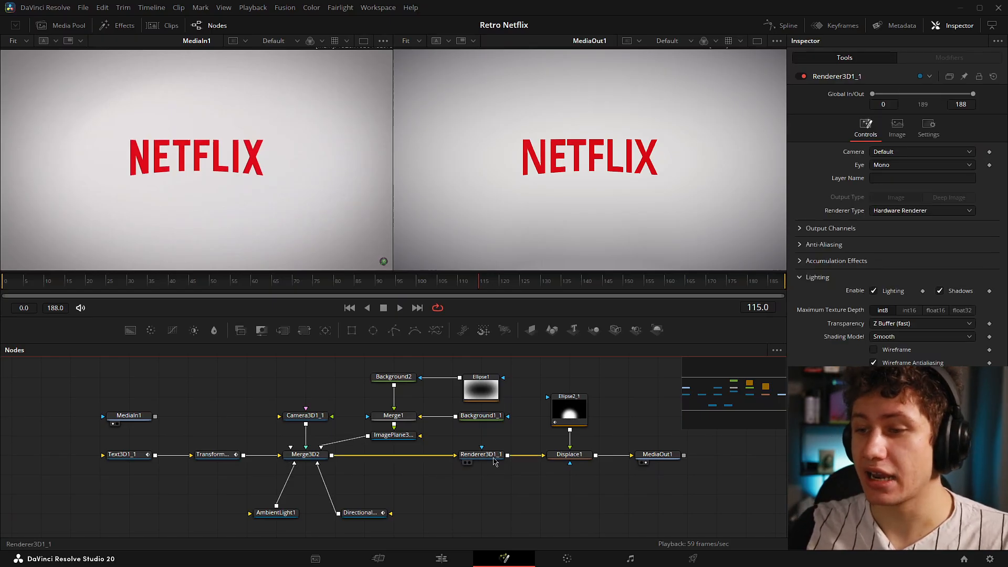
key("2")
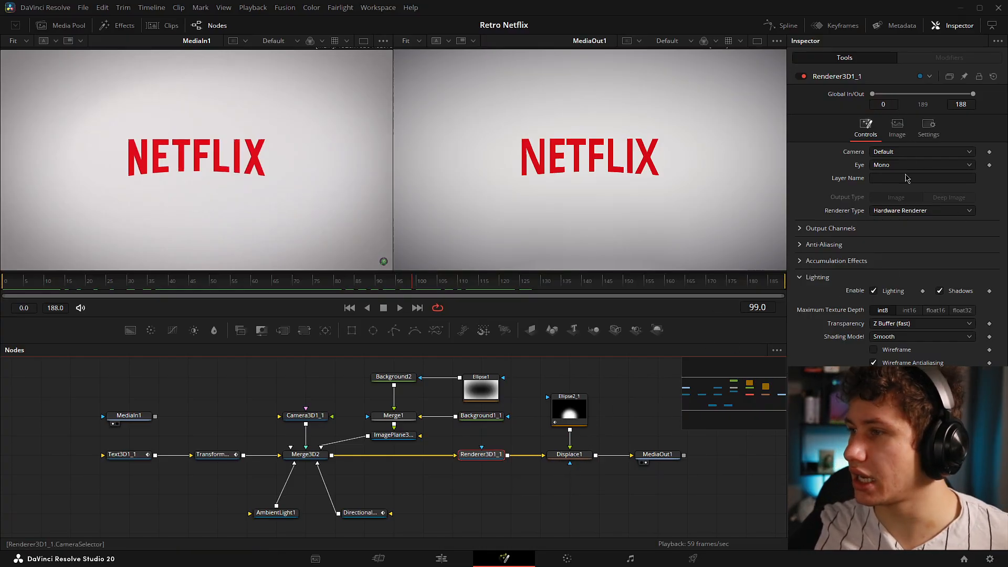
left_click(891, 213)
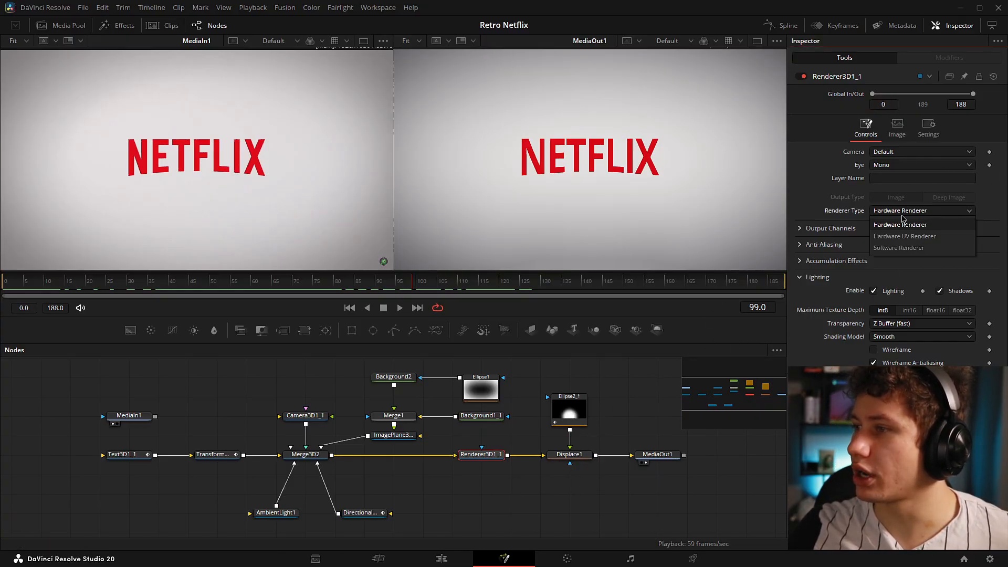
left_click(517, 482)
Step: Duplicate Renderer3D1_1, feed the copy from Merge3D2, set it to Software Renderer and show it in the second viewer
left_click(465, 456)
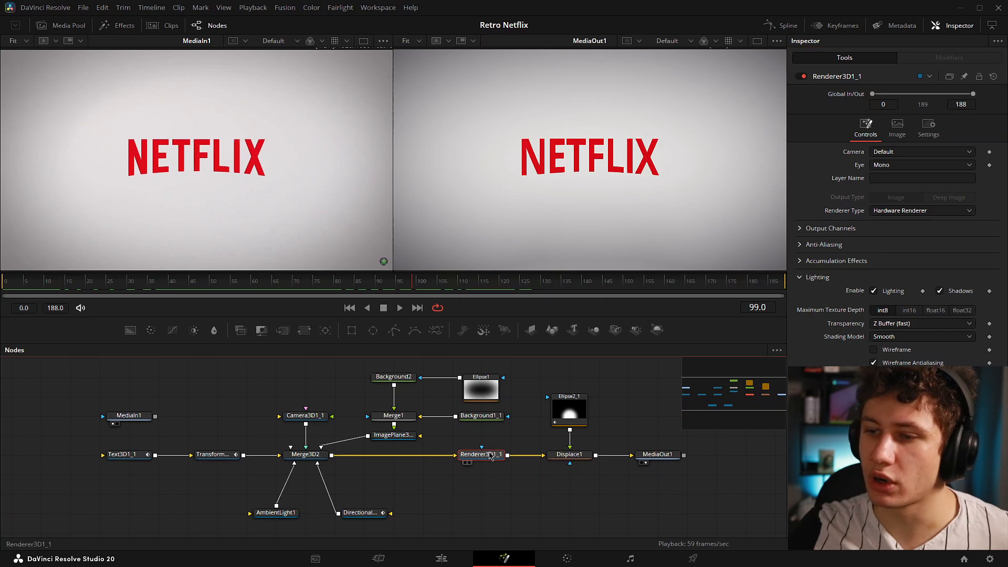
key("ctrl+c")
key("ctrl+v")
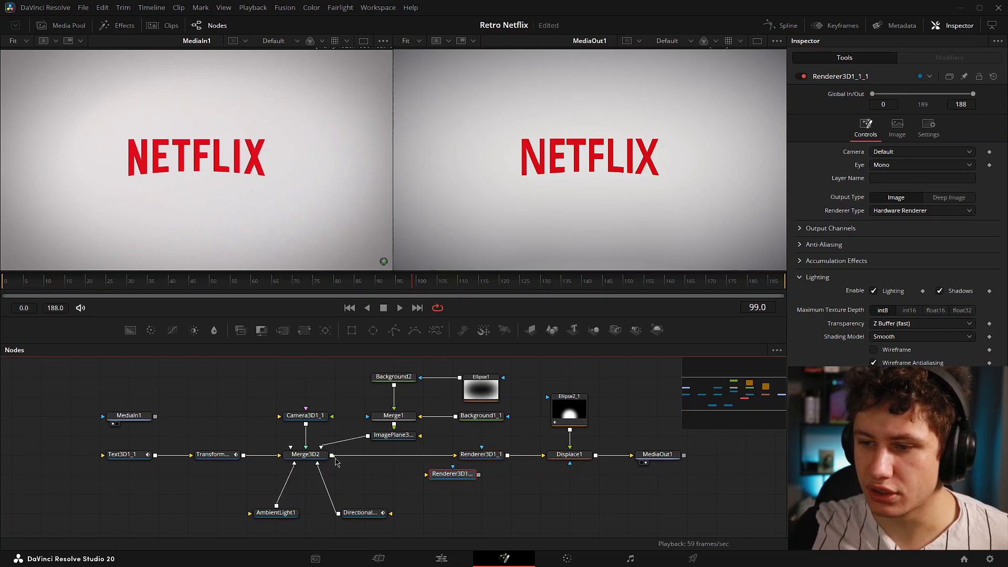
left_click_drag(438, 477, 467, 476)
left_click(470, 482)
left_click(993, 76)
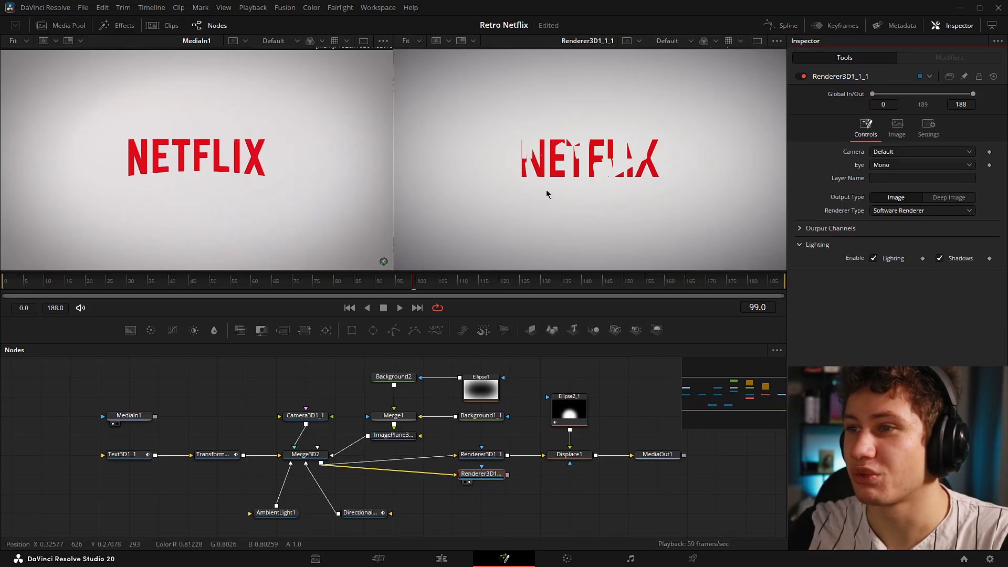
Step: Inspect the software-rendered letters up close and switch the copied renderer to Hardware Renderer
scroll(567, 158, "up", 5)
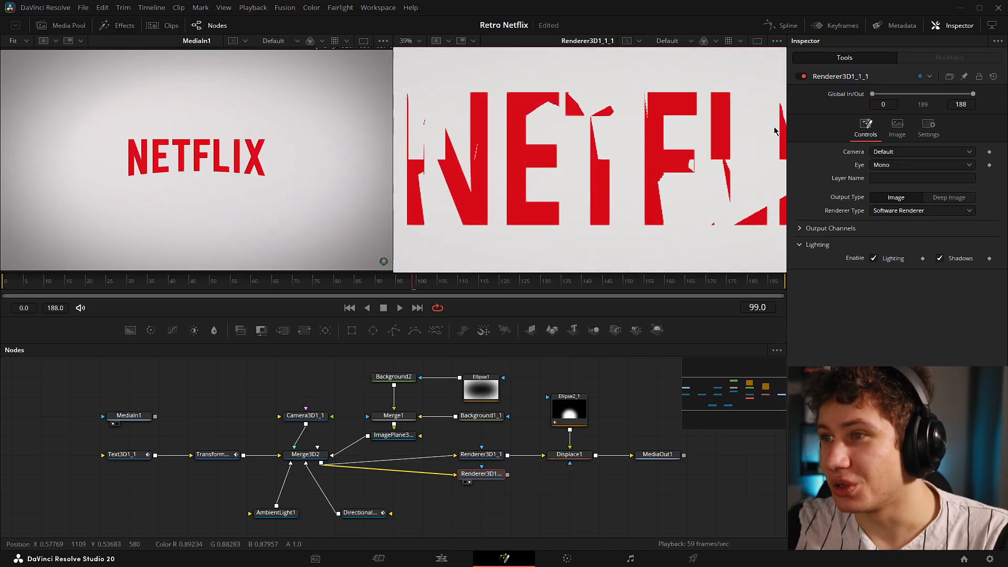
scroll(644, 169, "down", 2)
key("ctrl+f")
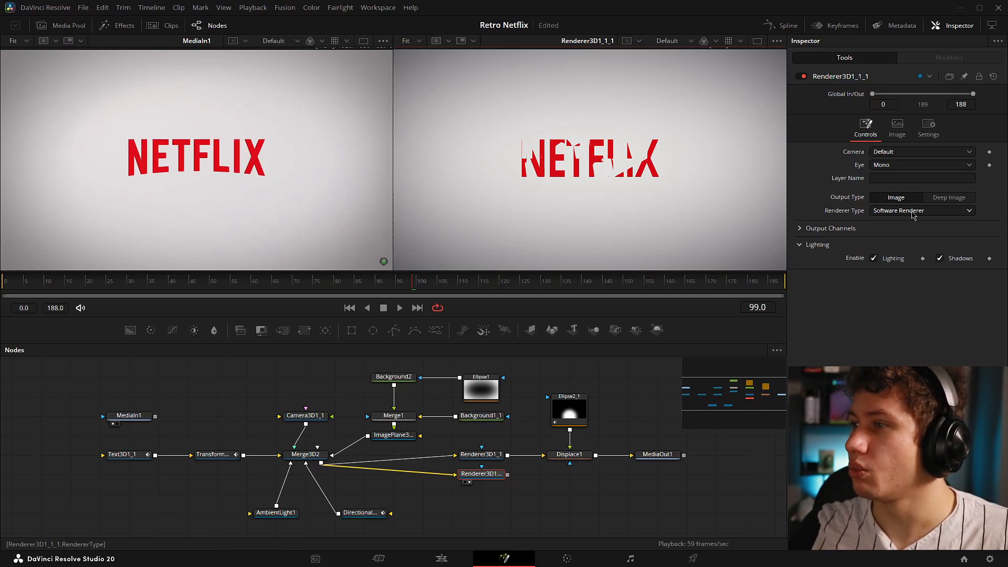
left_click(913, 213)
left_click(892, 226)
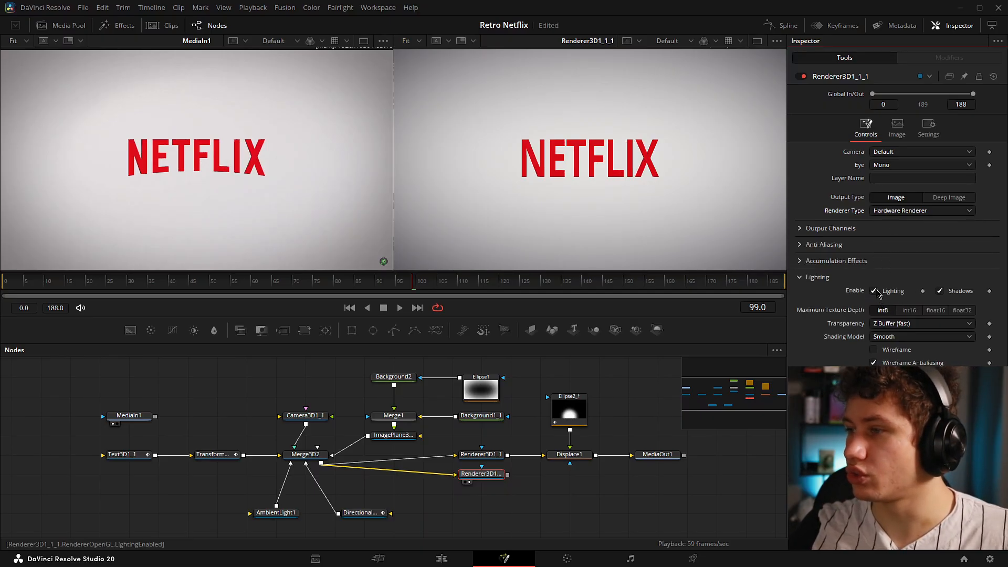
Step: Disable lighting and shadows on the copied renderer and view the result at frame 46
left_click(875, 291)
left_click(940, 291)
left_click(214, 300)
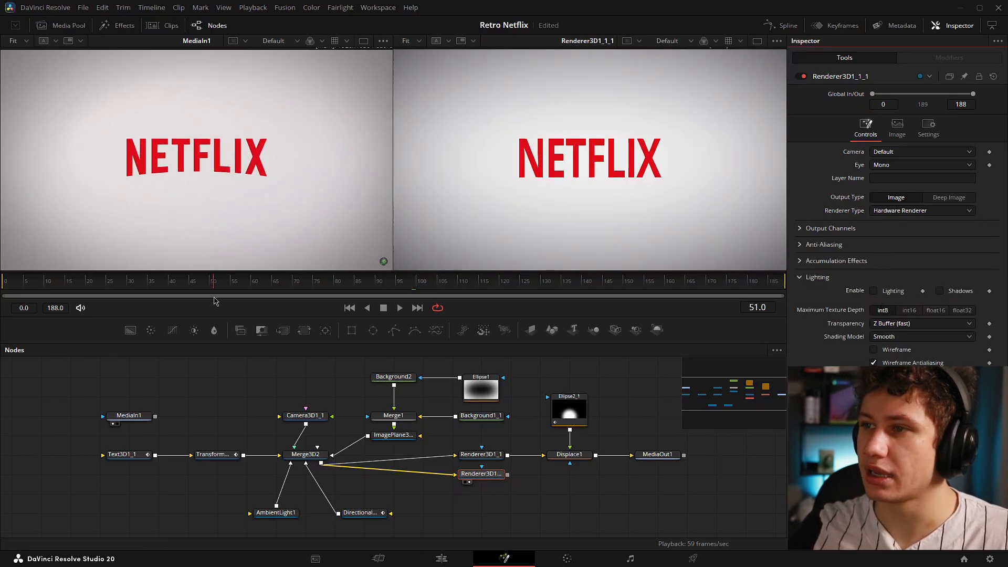
left_click_drag(214, 300, 192, 299)
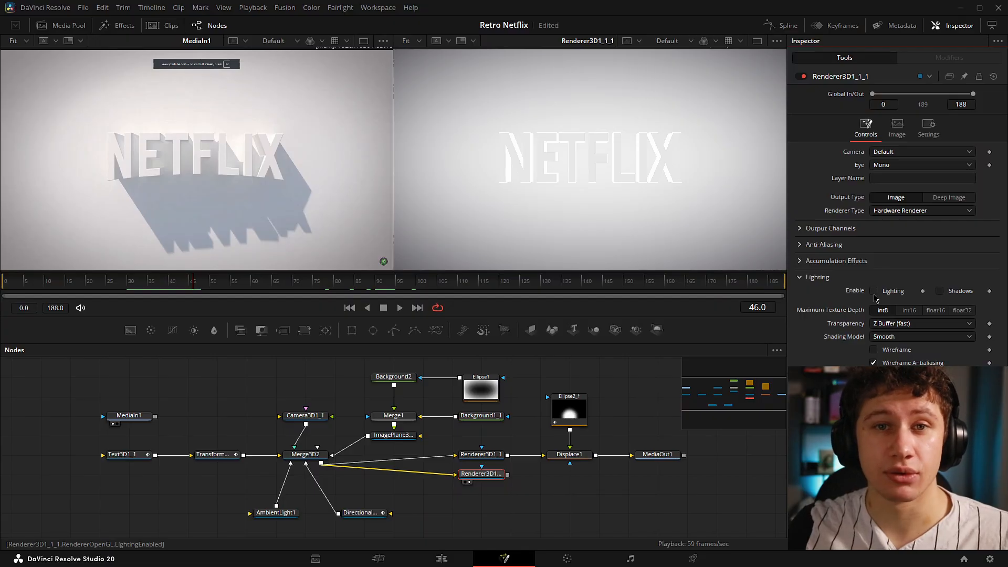
Step: Enable and disable lighting and shadows again on the copied hardware renderer to compare the logo at frame 46
left_click(874, 292)
left_click(940, 292)
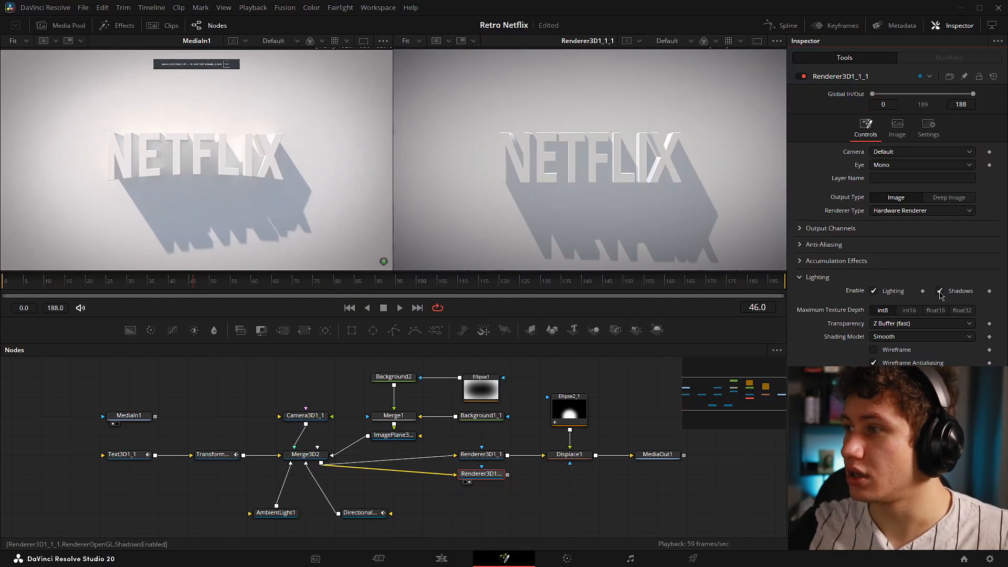
left_click(874, 291)
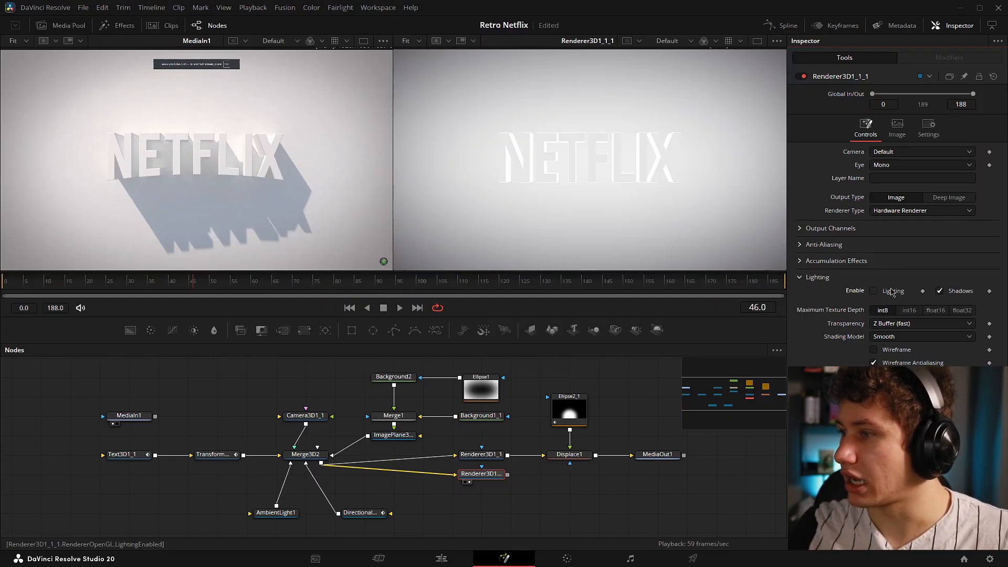
left_click(940, 291)
Step: Set the copied renderer to Software Renderer with lighting and shadows enabled, comparing the logo with lighting off and on
left_click(942, 211)
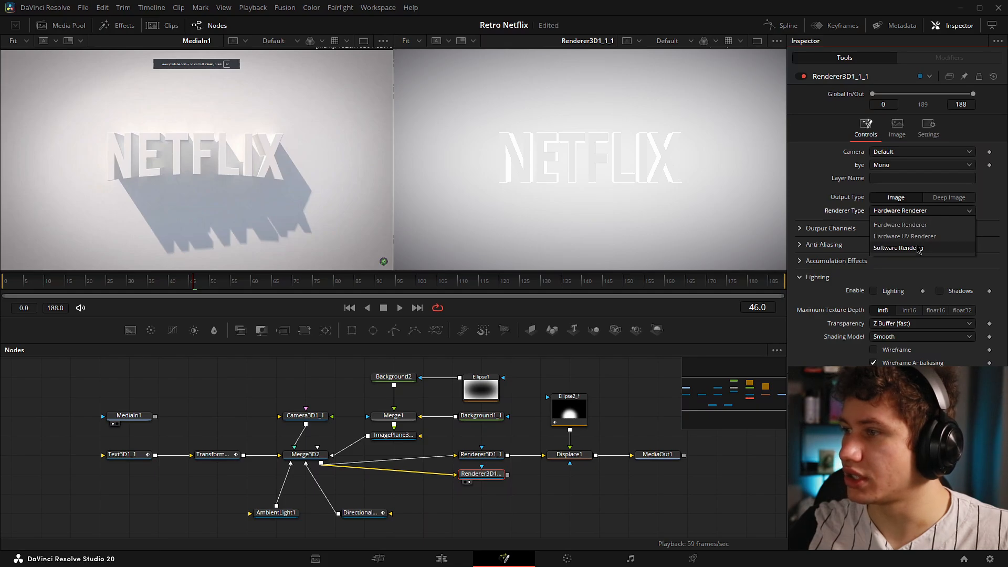
left_click(919, 247)
left_click(895, 259)
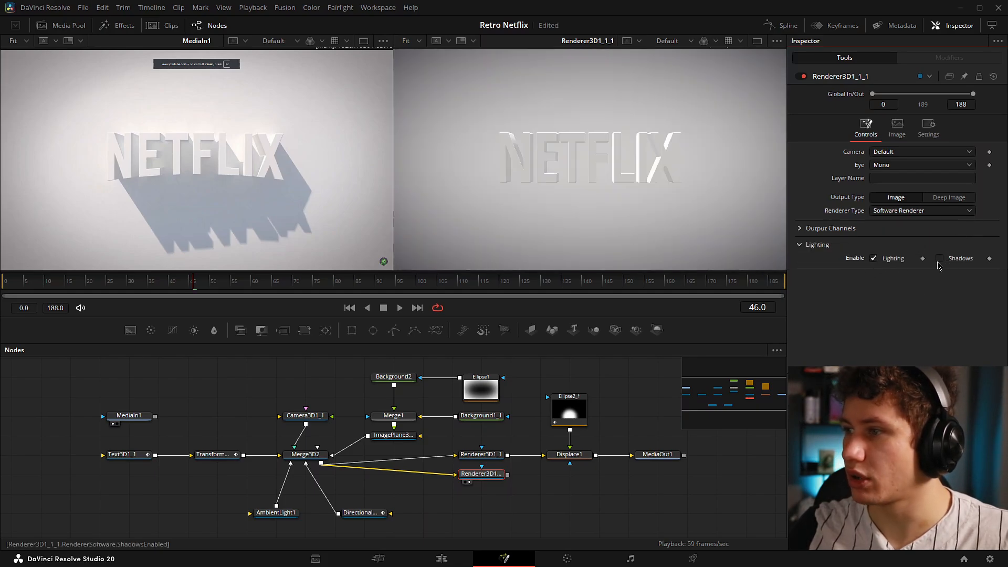
left_click(939, 259)
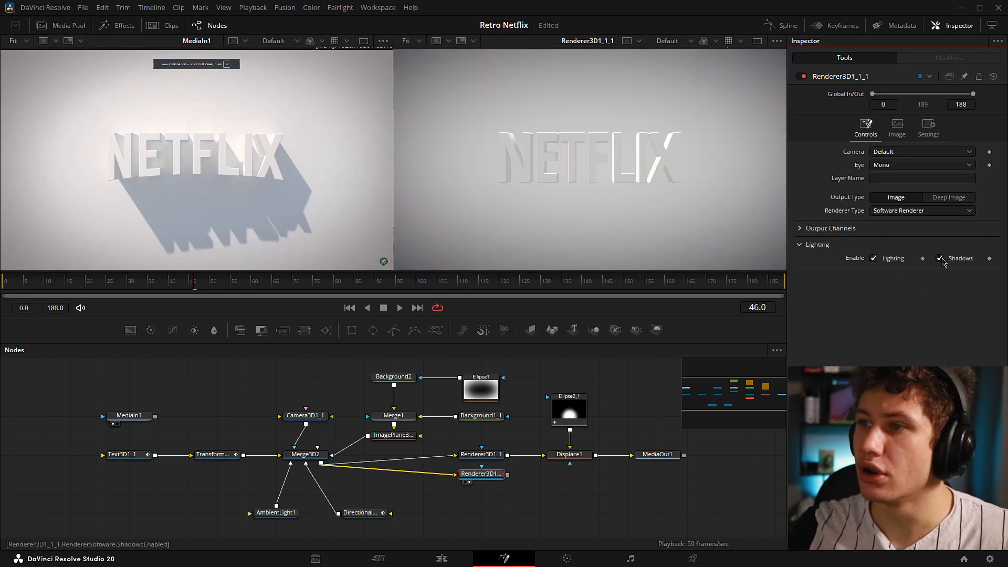
left_click(873, 257)
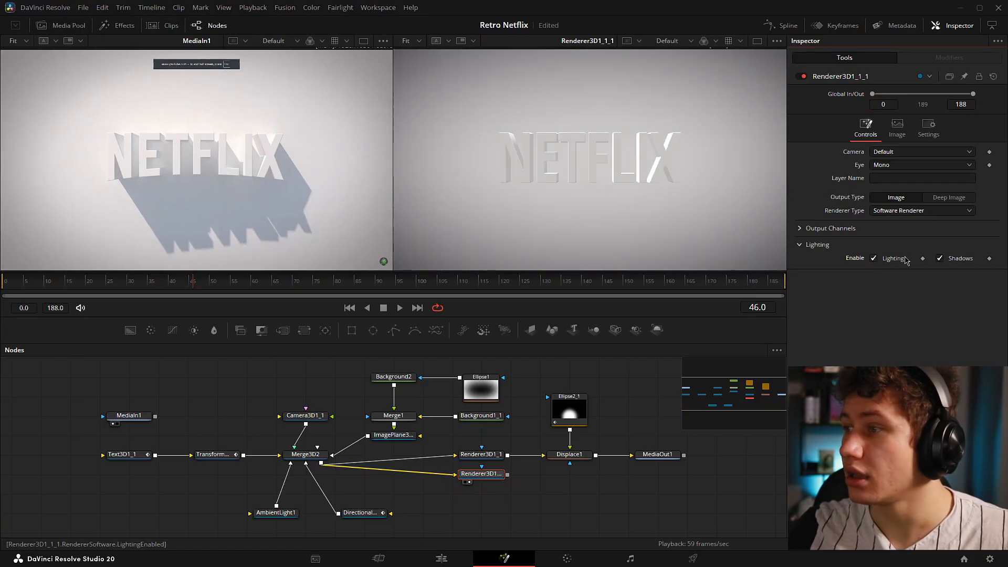
left_click(873, 257)
Step: Return the copied renderer to Hardware Renderer and look through its anti-aliasing settings
left_click(922, 211)
left_click(914, 237)
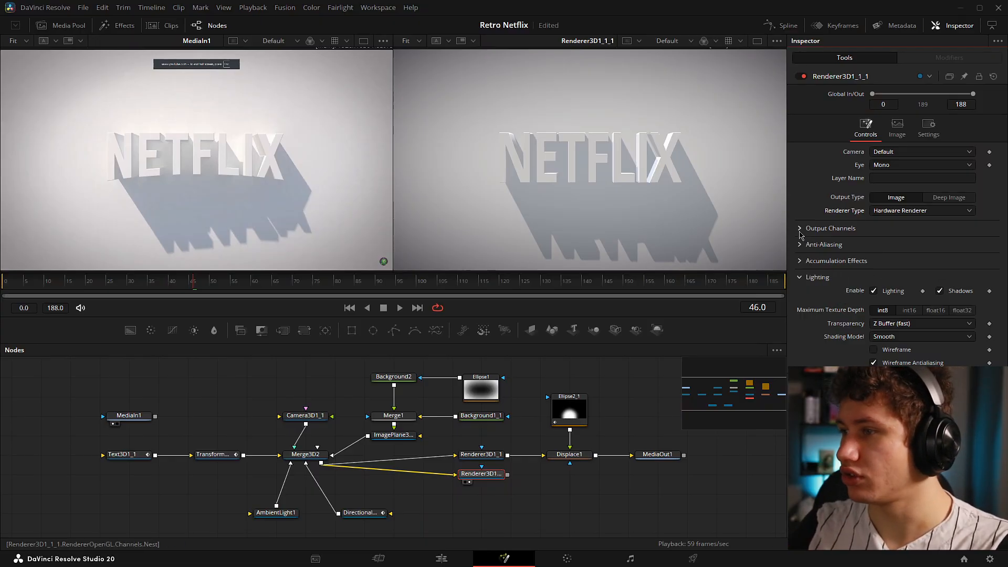
left_click(801, 244)
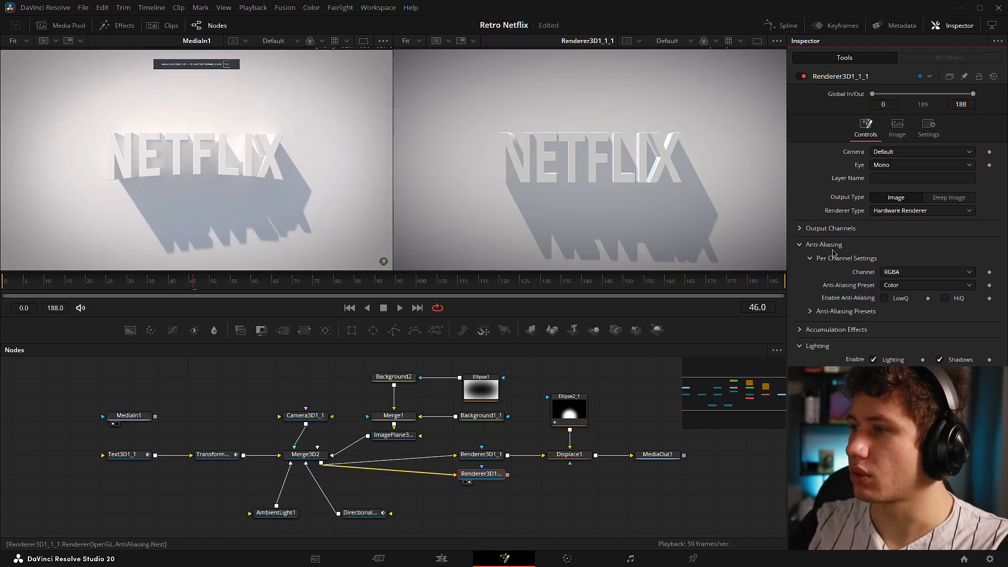
left_click(800, 245)
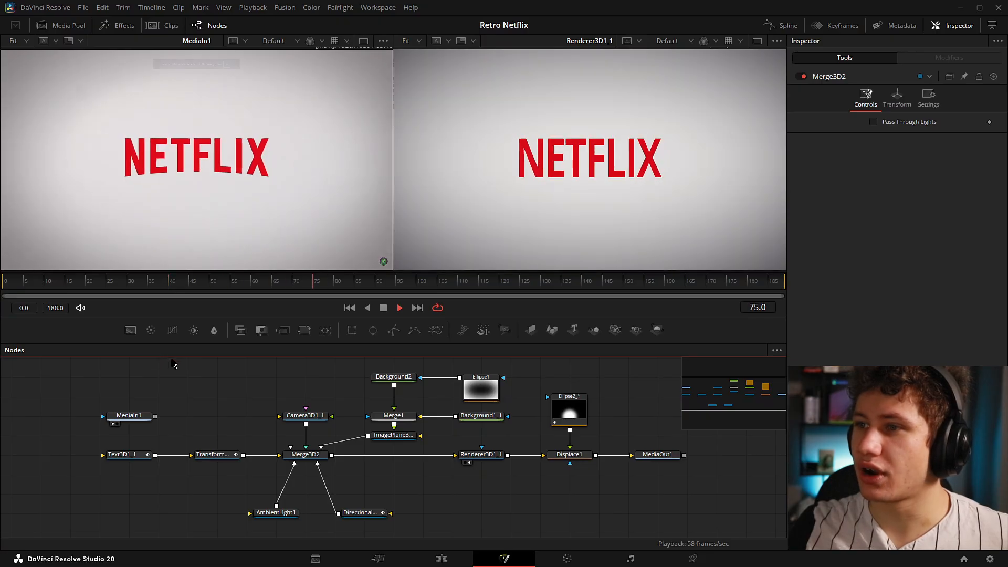
Step: Play and scrub the animation to compare the letter shapes of Renderer3D1_1 with the MediaIn1 reference
key("space")
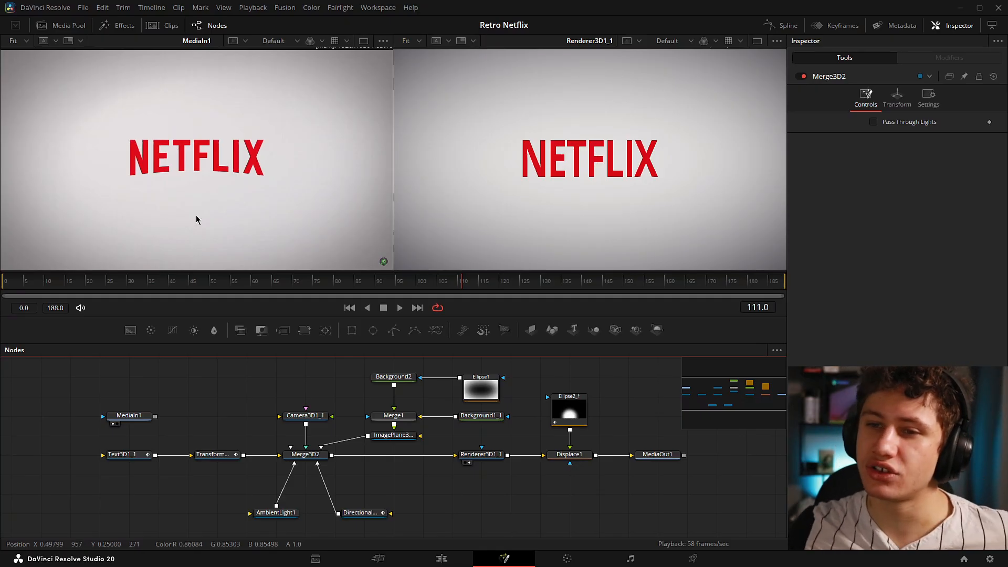
left_click_drag(116, 278, 16, 287)
key("space")
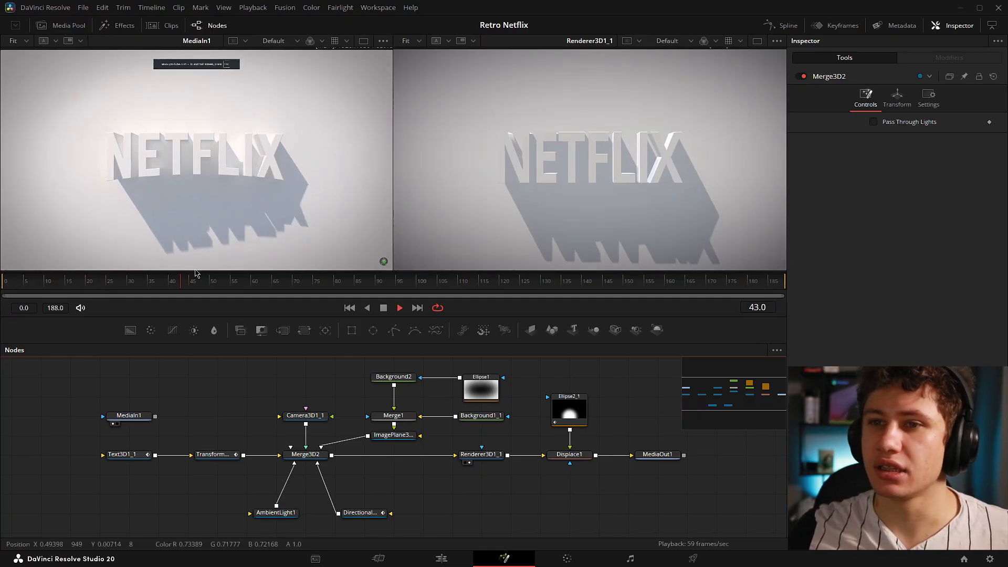
key("space")
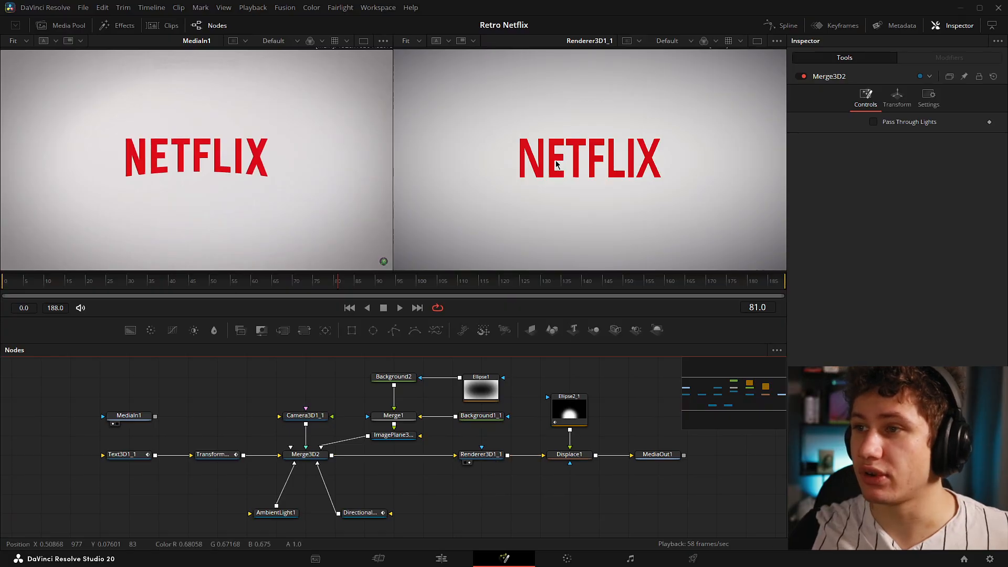
left_click(125, 288)
left_click_drag(123, 288, 298, 288)
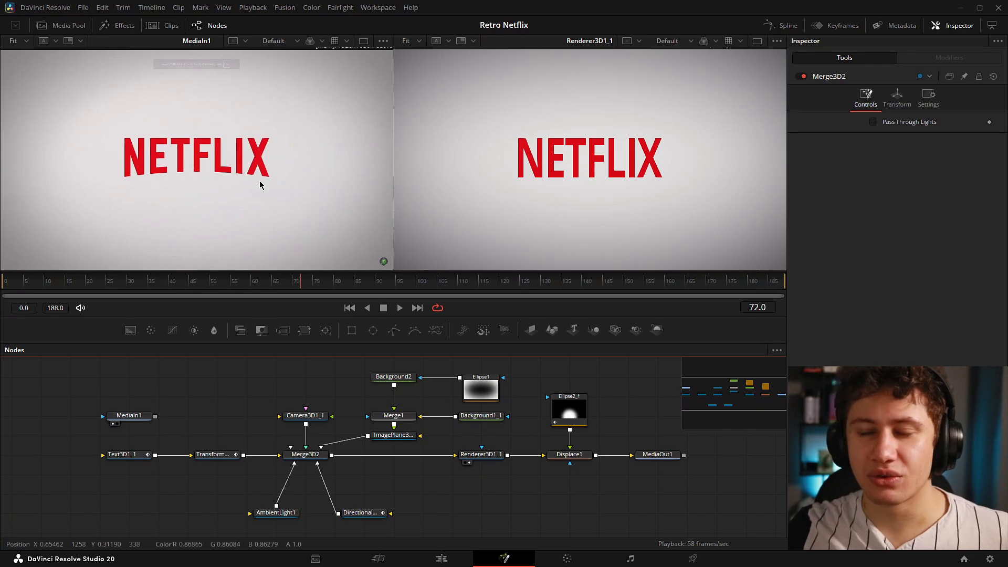
scroll(315, 147, "up", 3)
scroll(315, 147, "down", 3)
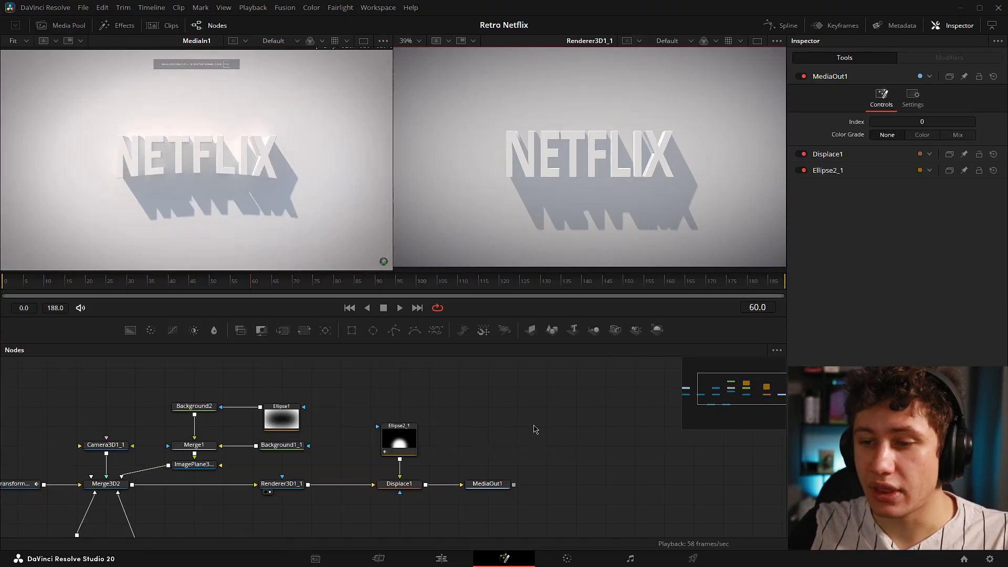
Step: Move MediaOut1 farther from Displace1 in the node graph and show Displace1 in the second viewer
left_click_drag(521, 407, 389, 504)
left_click_drag(407, 484, 466, 483)
left_click(508, 458)
left_click_drag(408, 405, 399, 492)
left_click(497, 433)
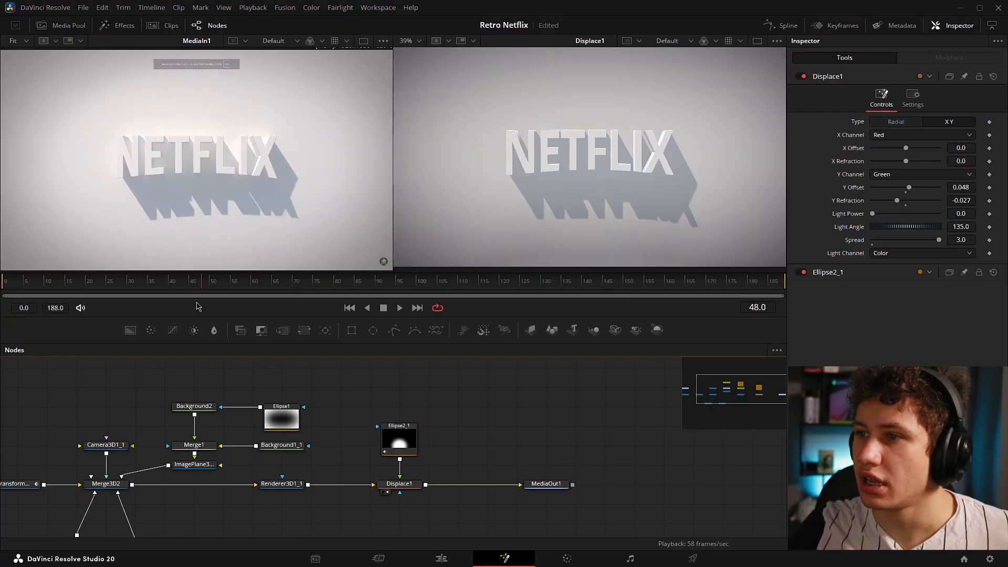
Step: Scrub to frame 81, try the Radial type on Displace1 and restore the XY type
left_click_drag(199, 282, 338, 279)
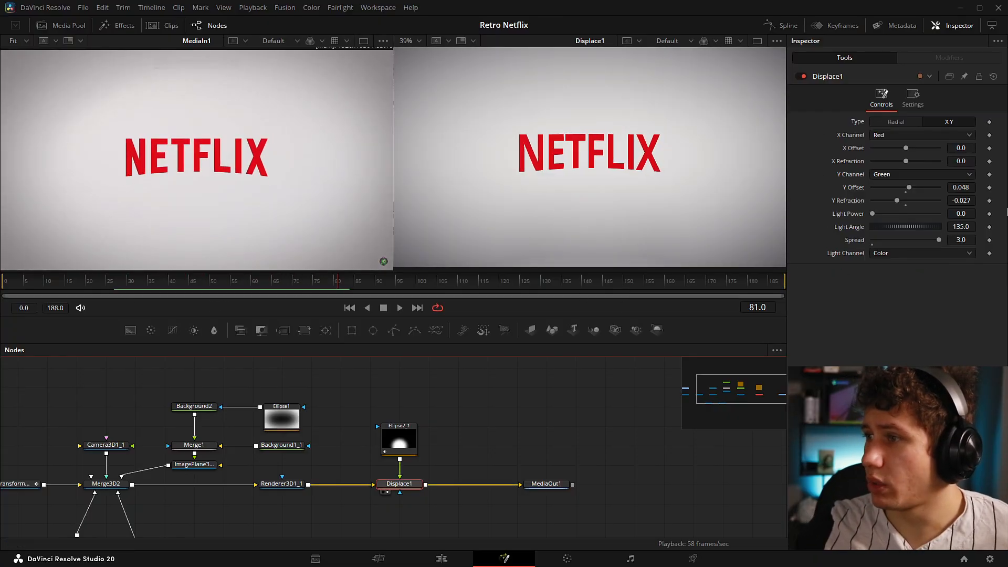
left_click(902, 123)
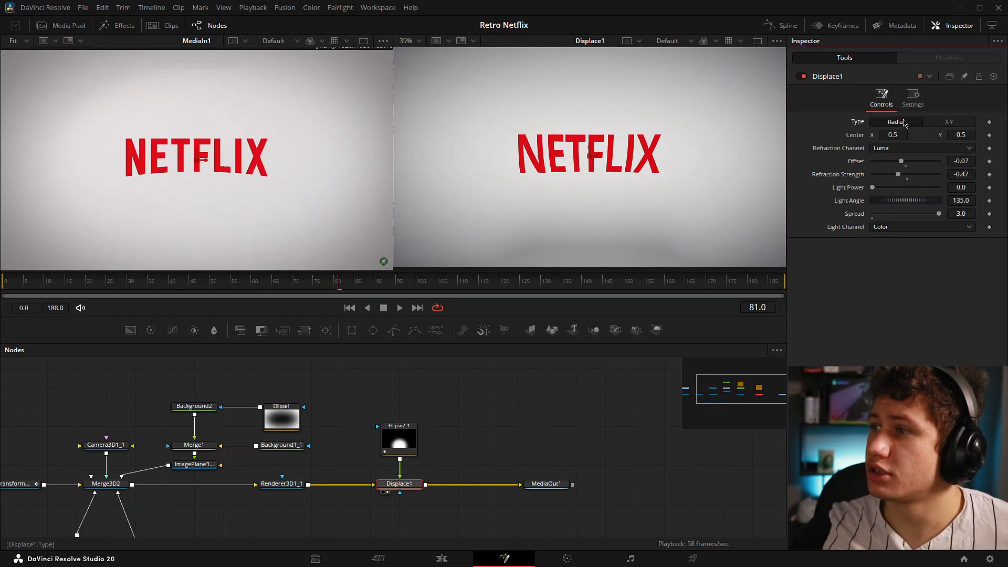
key("ctrl+z")
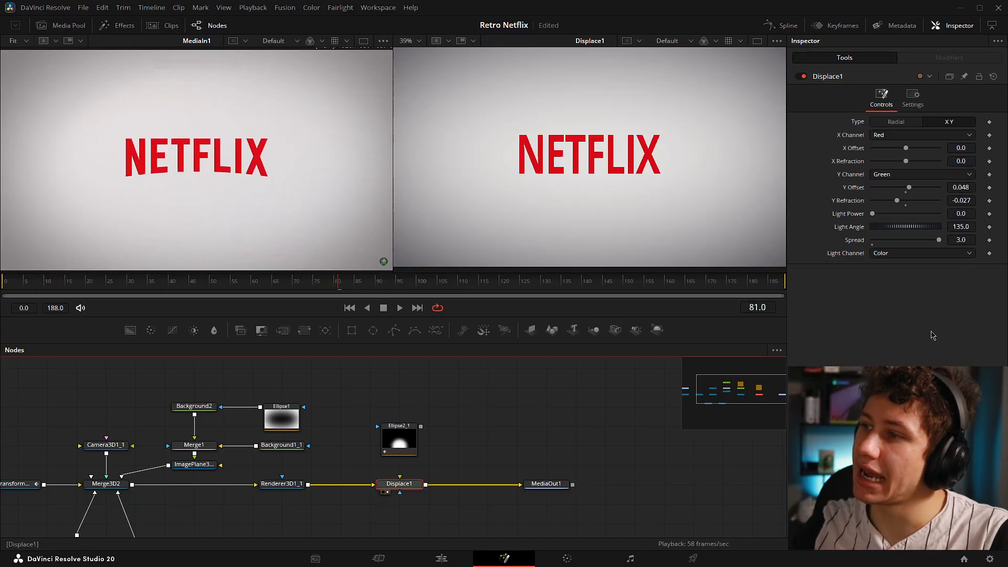
Step: Show the disconnected Ellipse2_1 mask in the first viewer beside the Displace1 result
left_click_drag(361, 466, 443, 508)
left_click(478, 447)
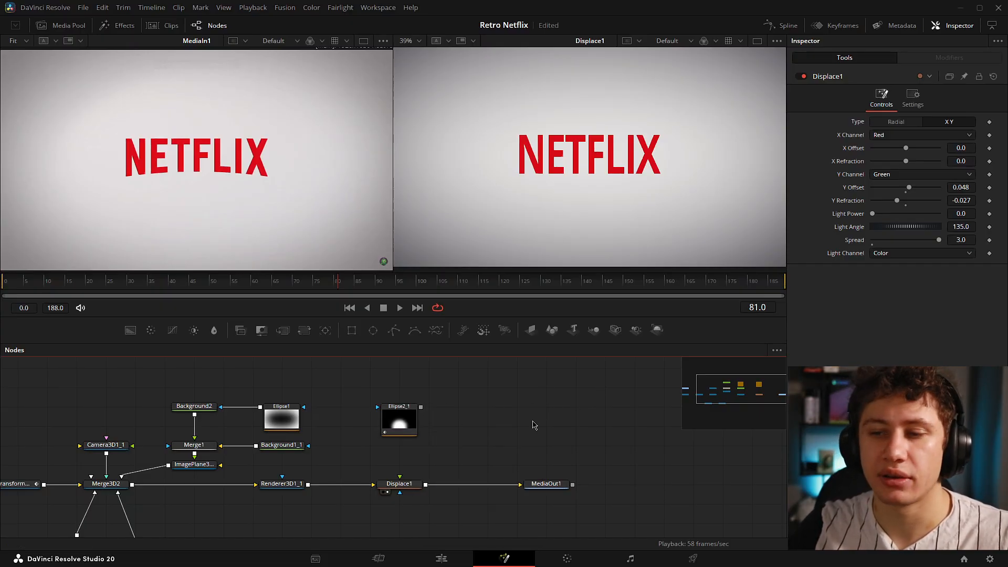
left_click_drag(399, 420, 286, 155)
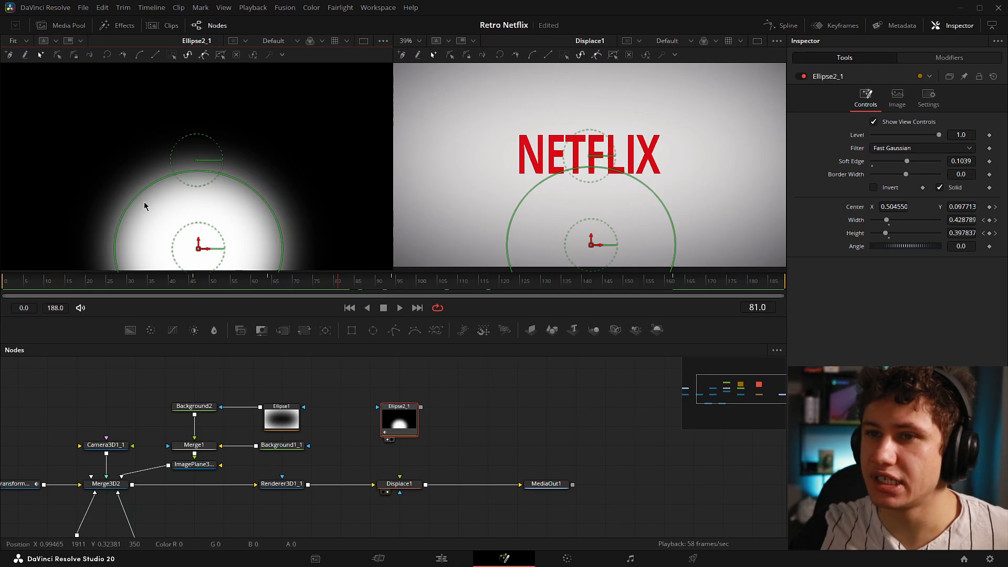
left_click(560, 412)
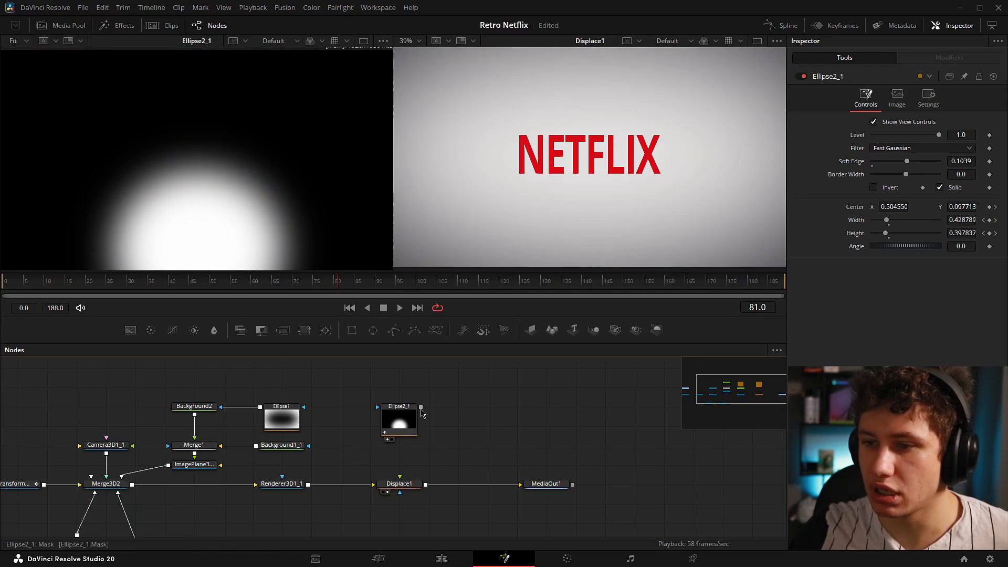
Step: Connect Ellipse2_1 to Displace1 and review the displacement and ellipse settings
left_click_drag(420, 408, 399, 487)
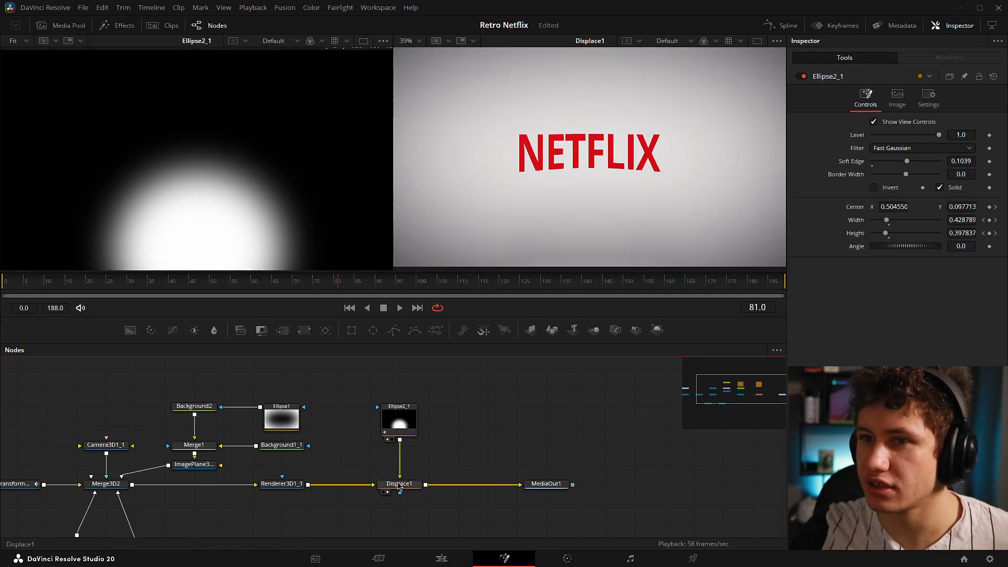
left_click(399, 485)
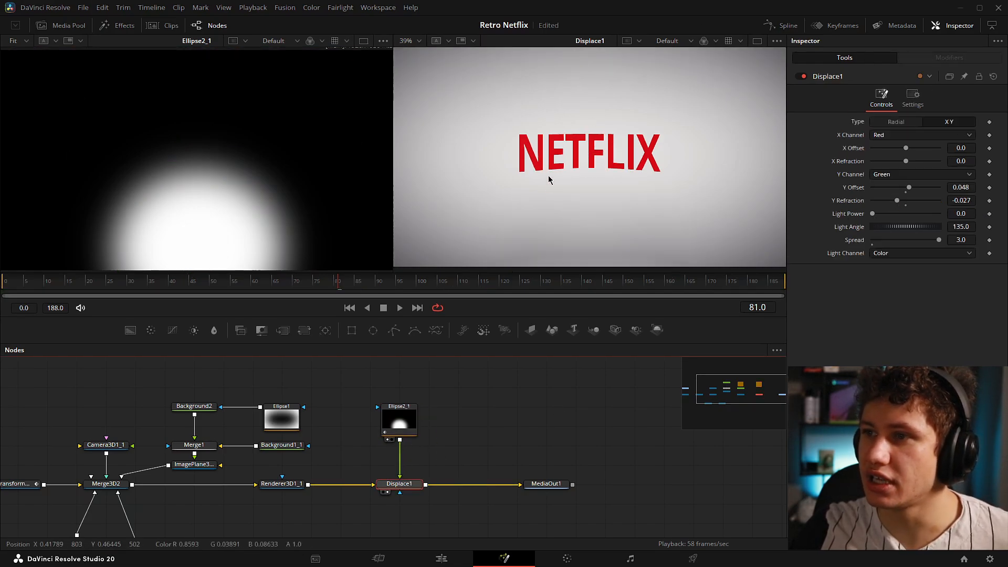
left_click(399, 431)
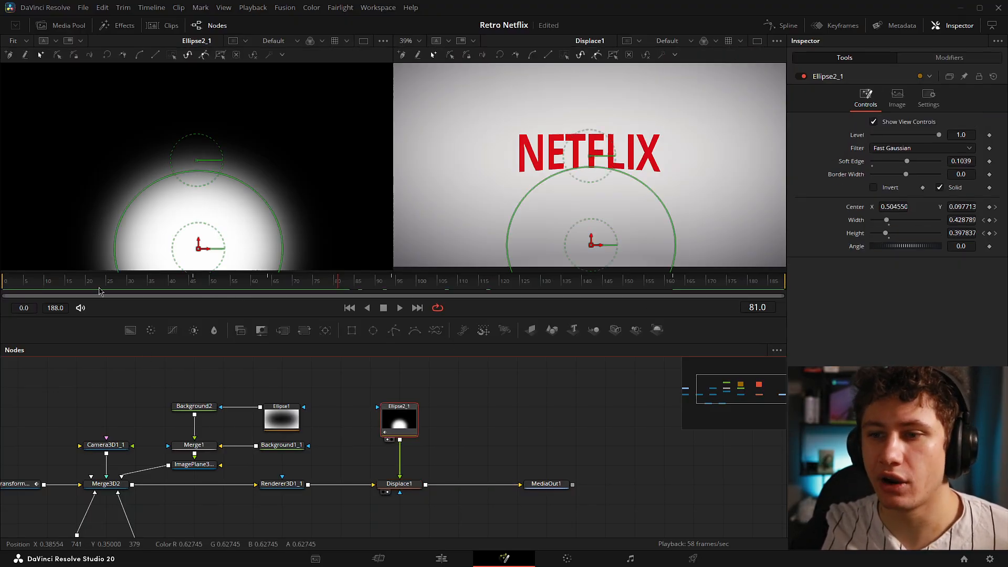
Step: Show the Ellipse2_1 mask without soft edge in the first viewer and examine its effect on Displace1 at frame 81
left_click(524, 444)
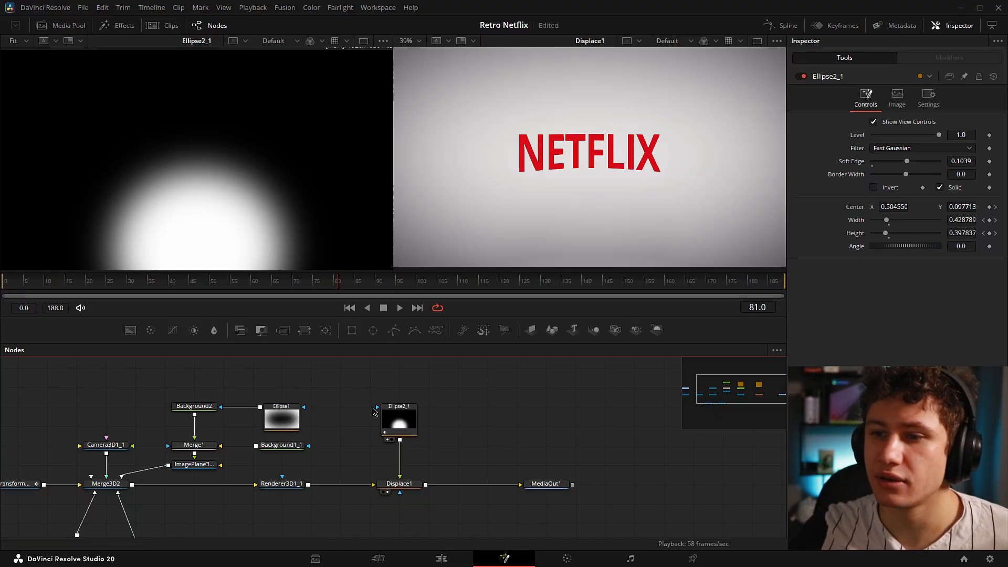
left_click(403, 420)
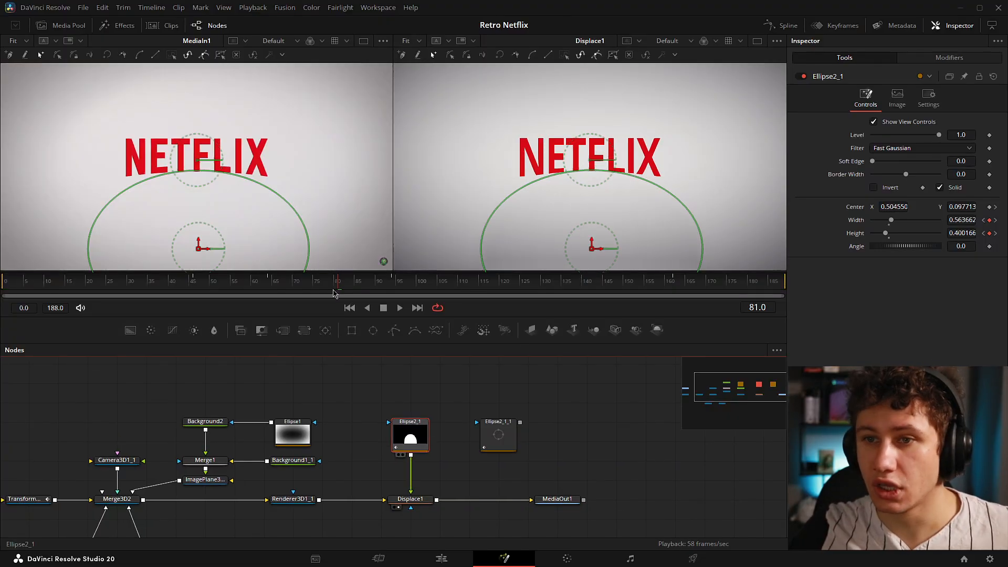
key("1")
left_click(383, 406)
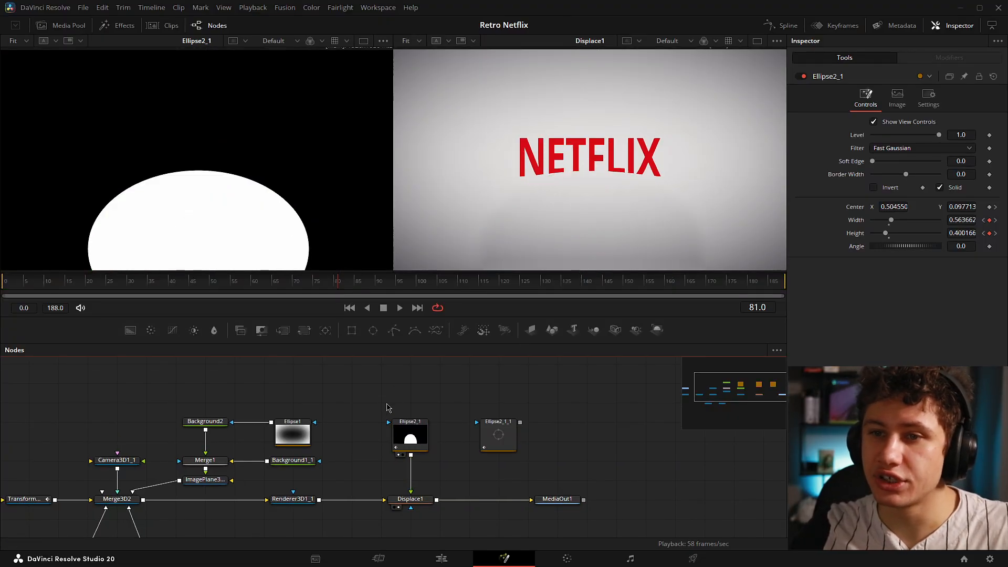
left_click(422, 438)
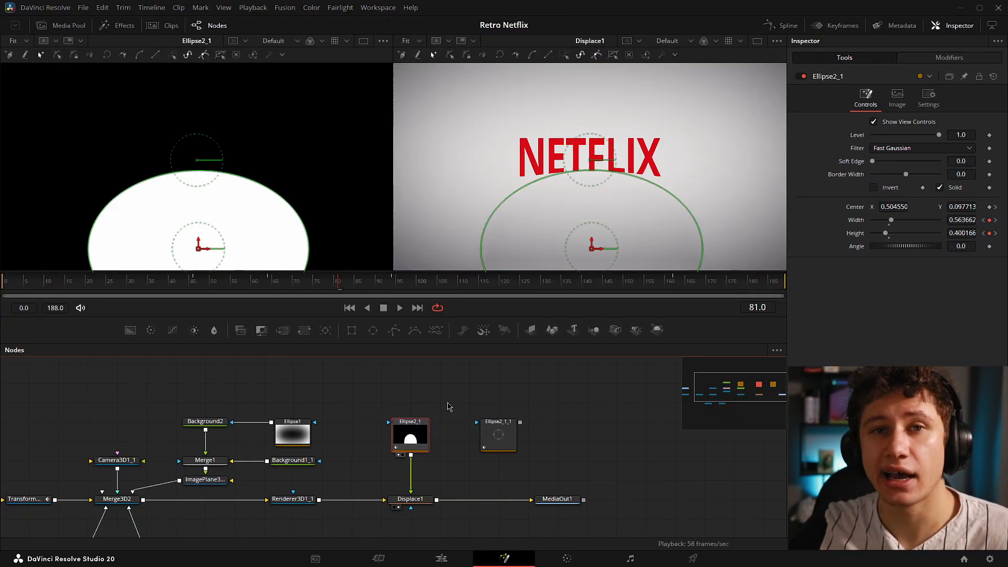
left_click(448, 405)
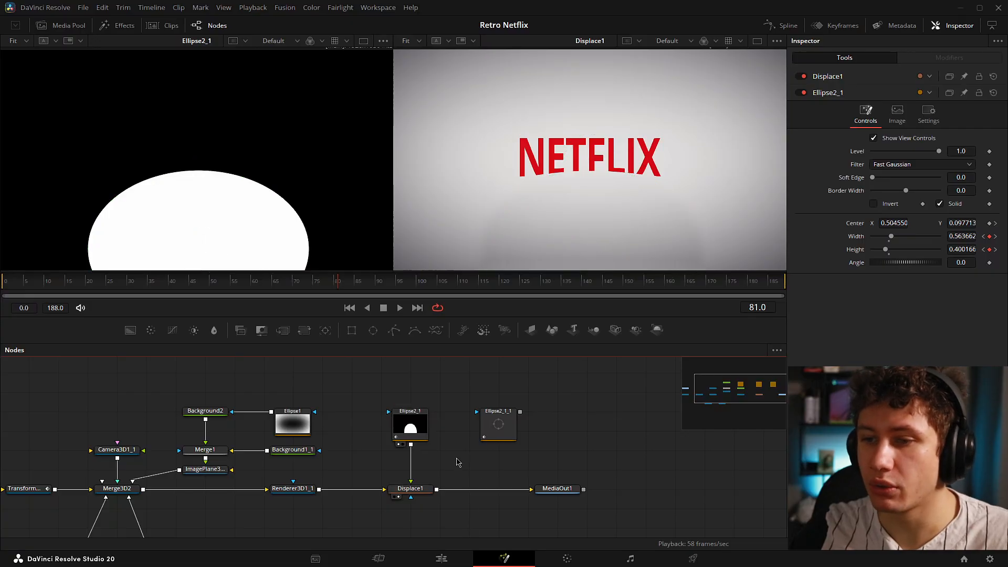
Step: Delete Ellipse2_1 and connect the soft-edged Ellipse2_1_1 mask to Displace1 in its place
left_click(425, 438)
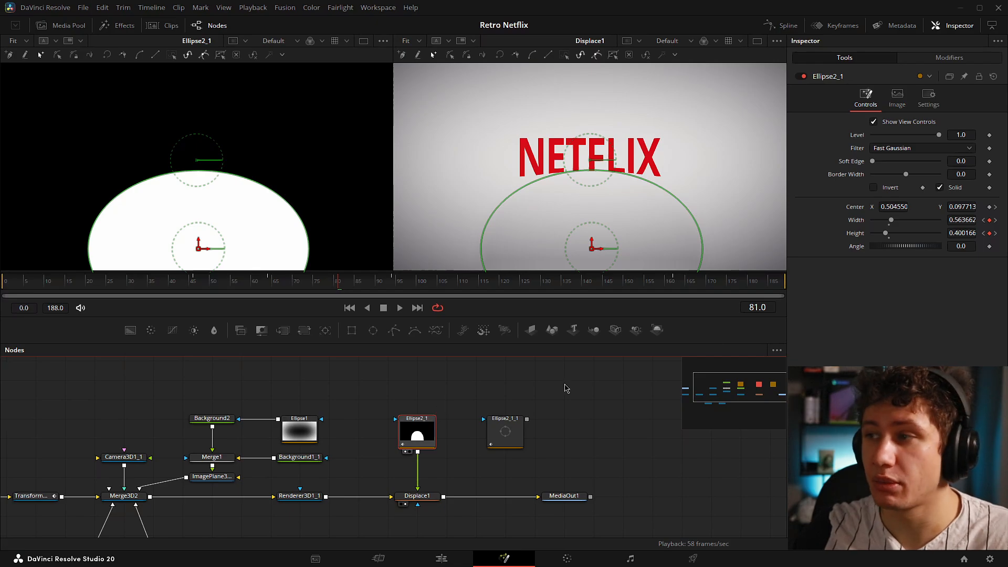
key("Delete")
left_click_drag(519, 428, 417, 488)
Step: Compare the curved NETFLIX lettering of Displace1 with MediaIn1 up close at frame 81
scroll(518, 219, "up", 2)
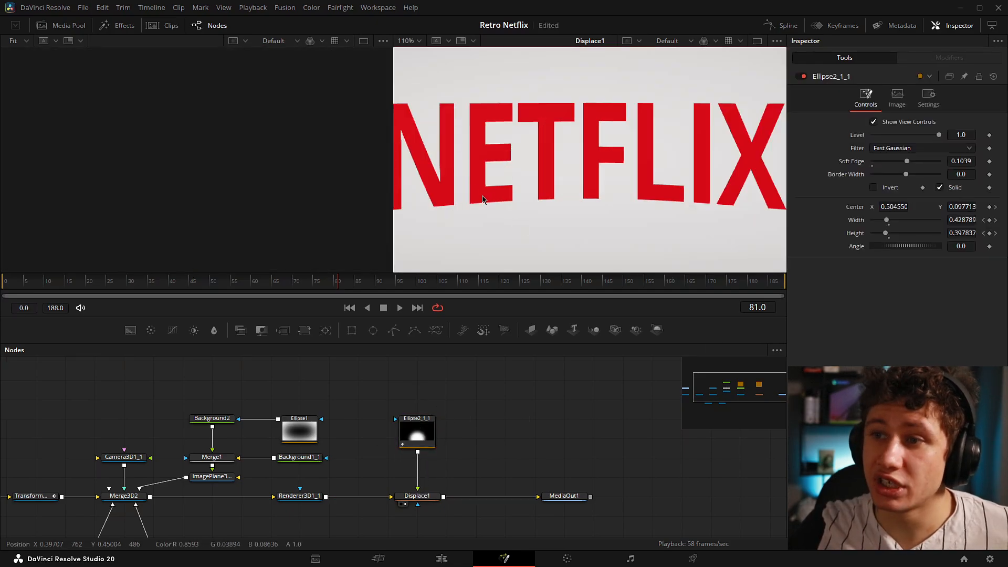
left_click_drag(435, 395, 619, 385)
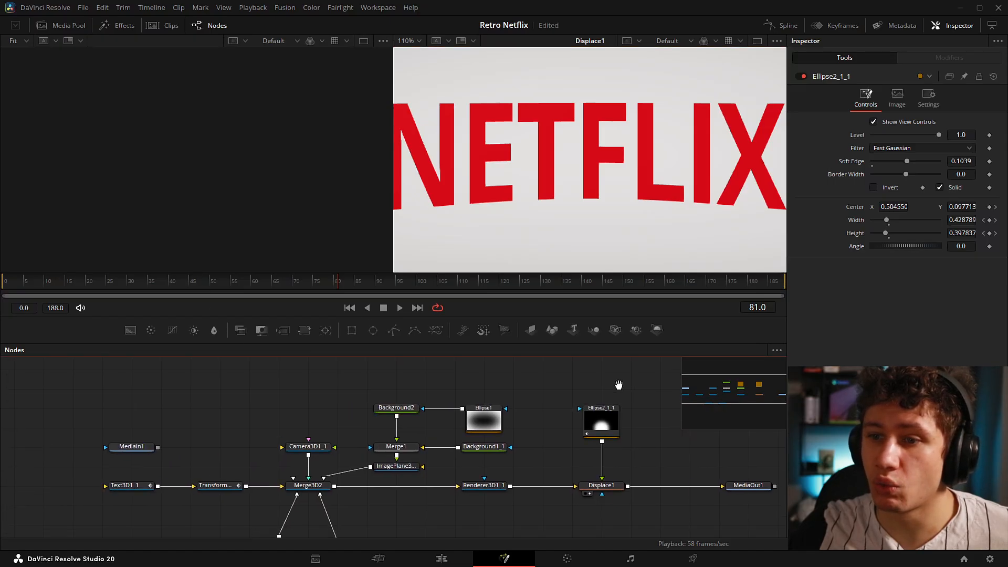
scroll(420, 434, "down", 4)
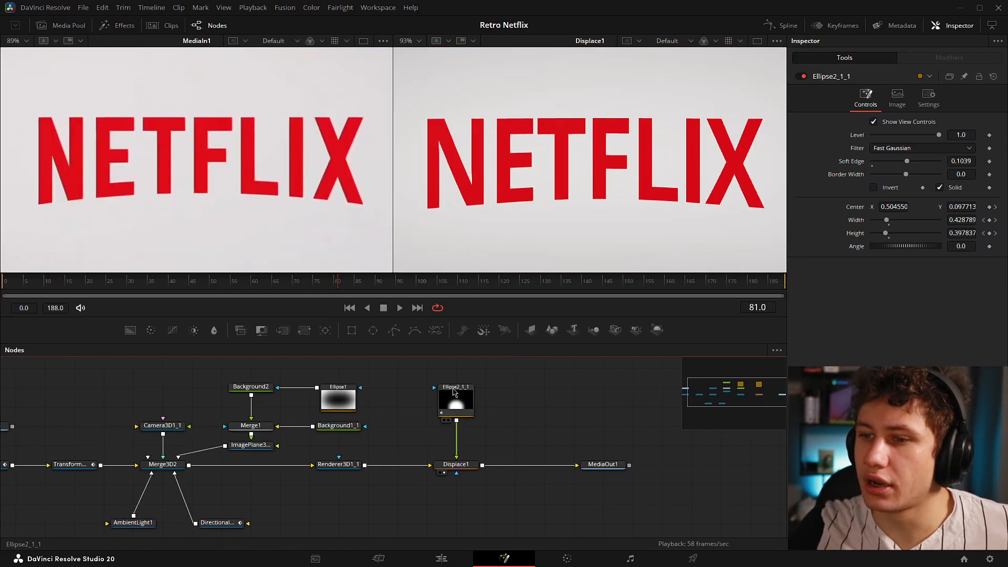
scroll(574, 207, "down", 2)
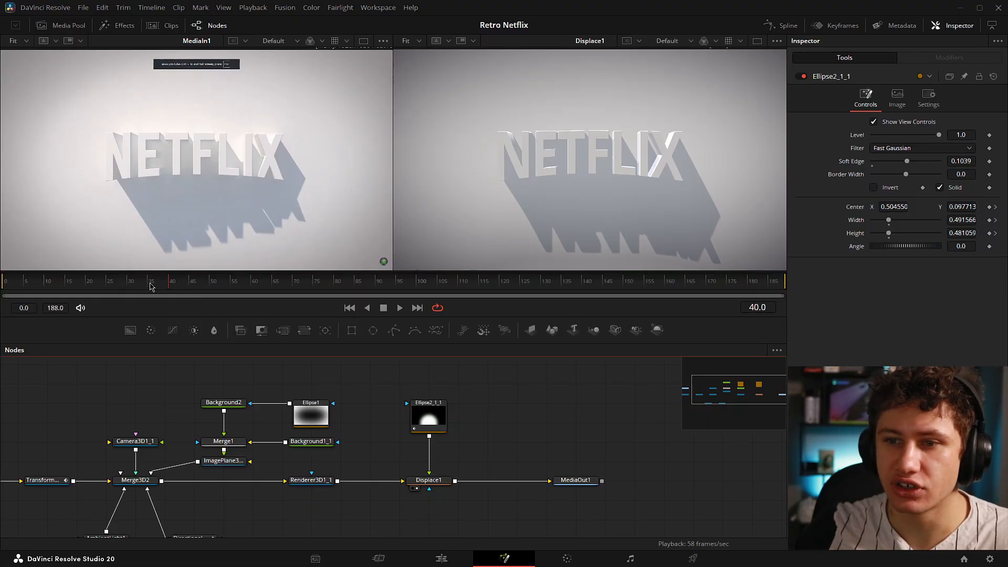
Step: Select Ellipse2_1_1 and scrub from frame 46 to review its width and height animation against the reference
left_click(444, 415)
left_click(193, 290)
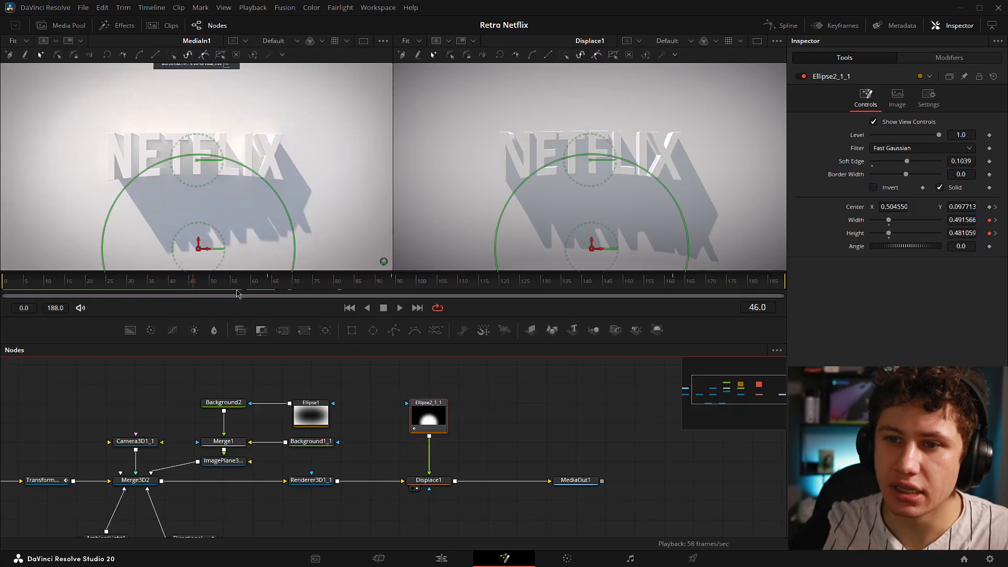
left_click_drag(194, 288, 412, 292)
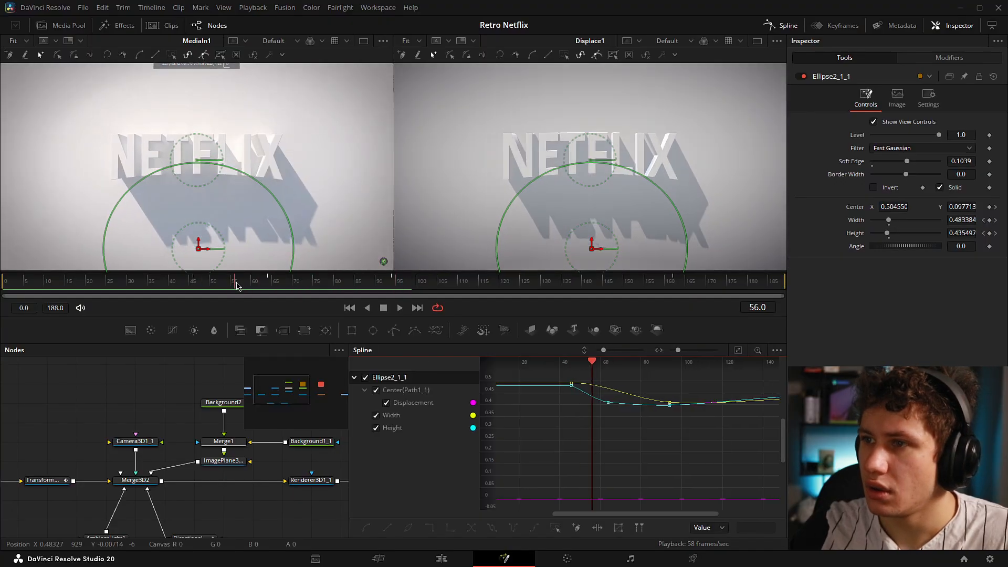
left_click_drag(237, 286, 360, 304)
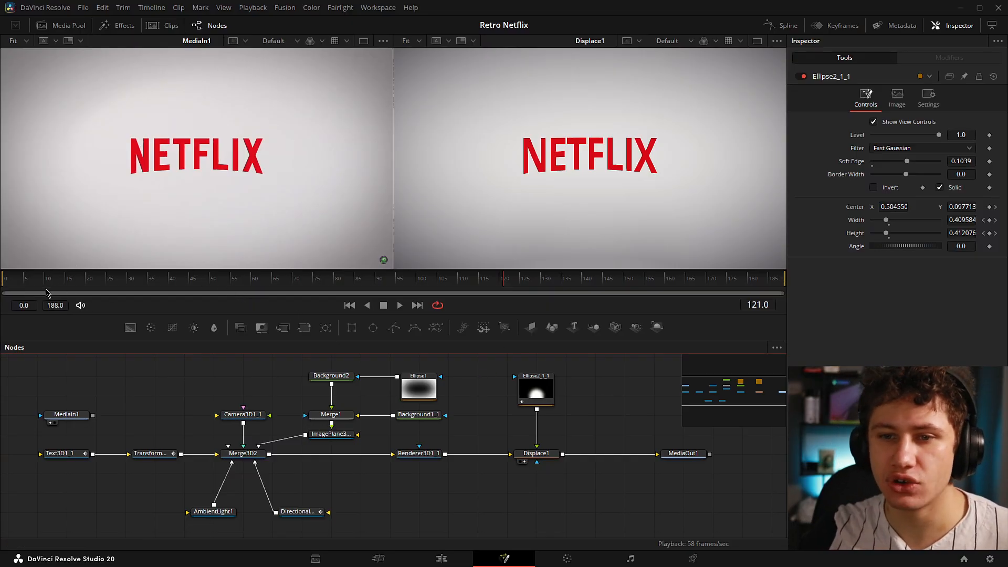
Step: Play the animation from frame 0, and compare MediaOut1 with MediaIn1 while scrubbing to frame 108
left_click_drag(49, 281, 2, 279)
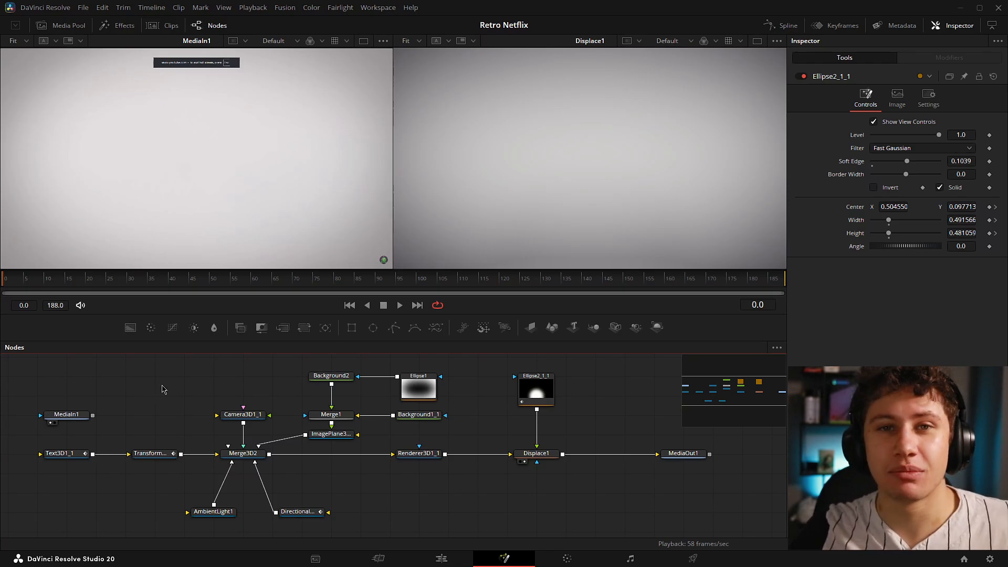
key("space")
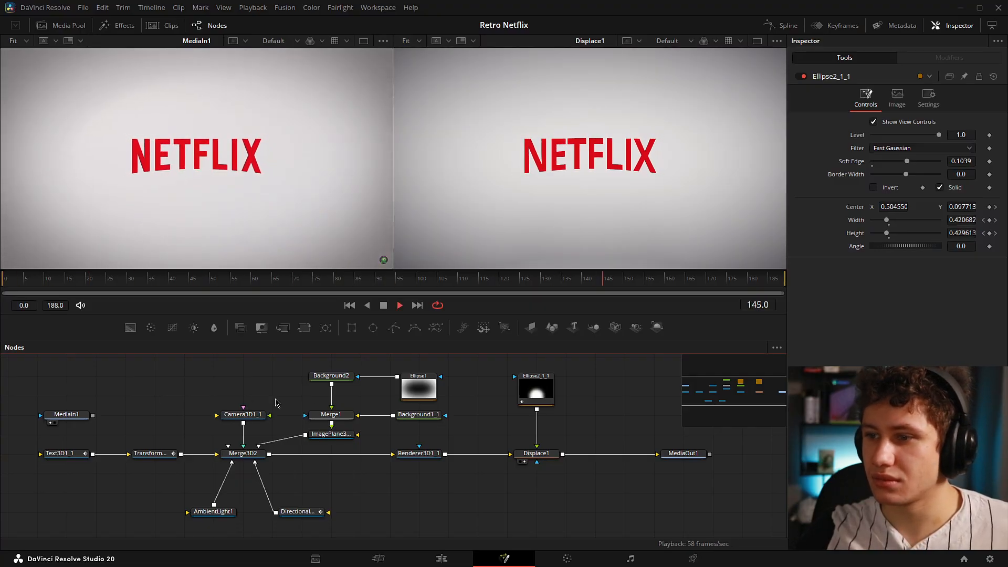
key("space")
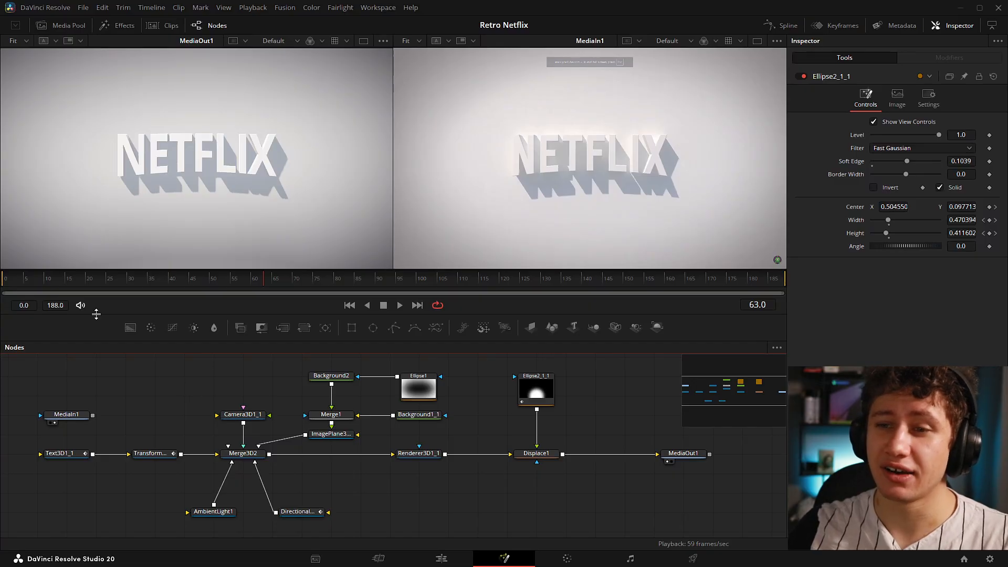
left_click_drag(63, 293, 447, 295)
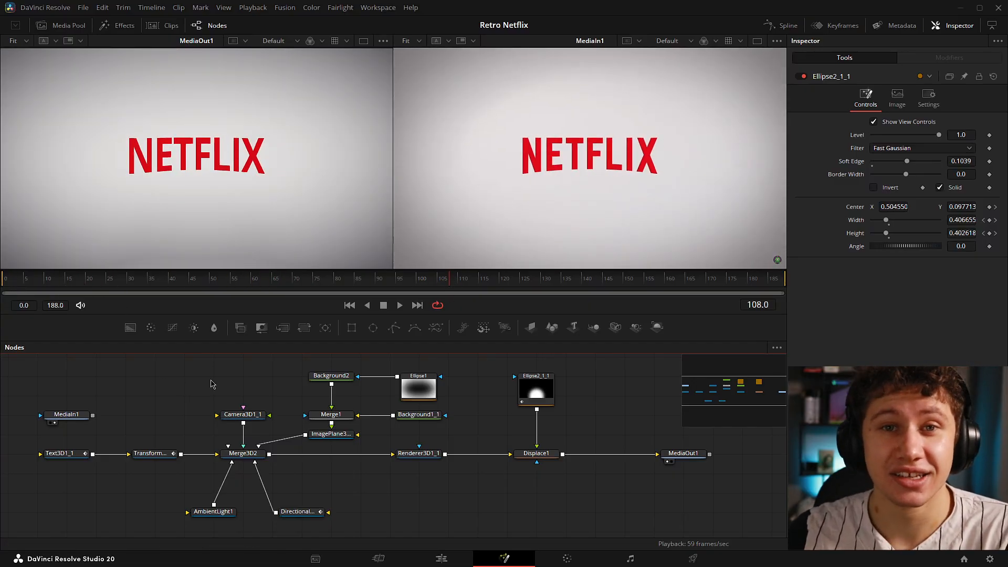